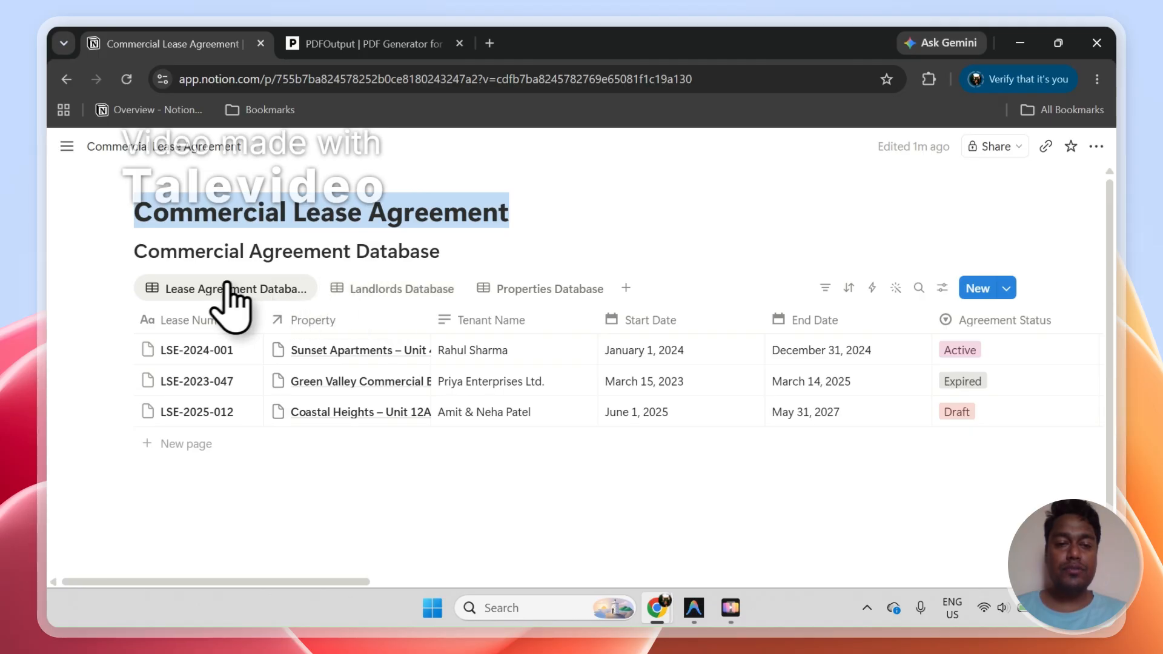
Review the Landlords and Properties databases, ending on the Lease Agreement database view.
left_click(379, 291)
left_click(525, 301)
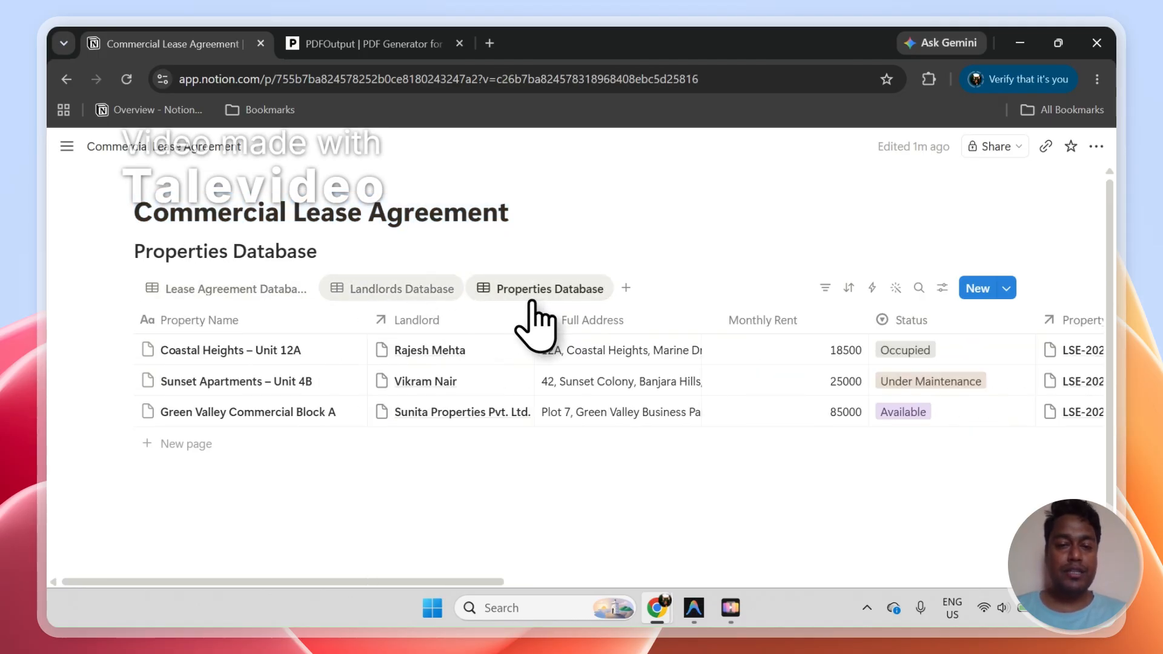
left_click(342, 289)
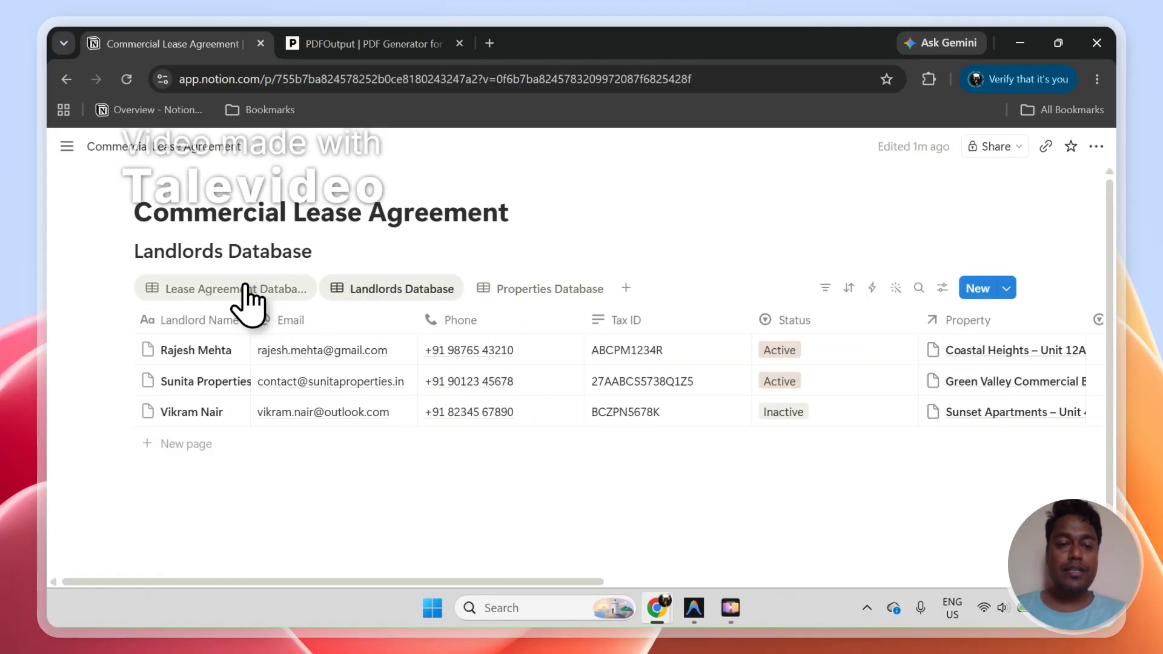
left_click(276, 291)
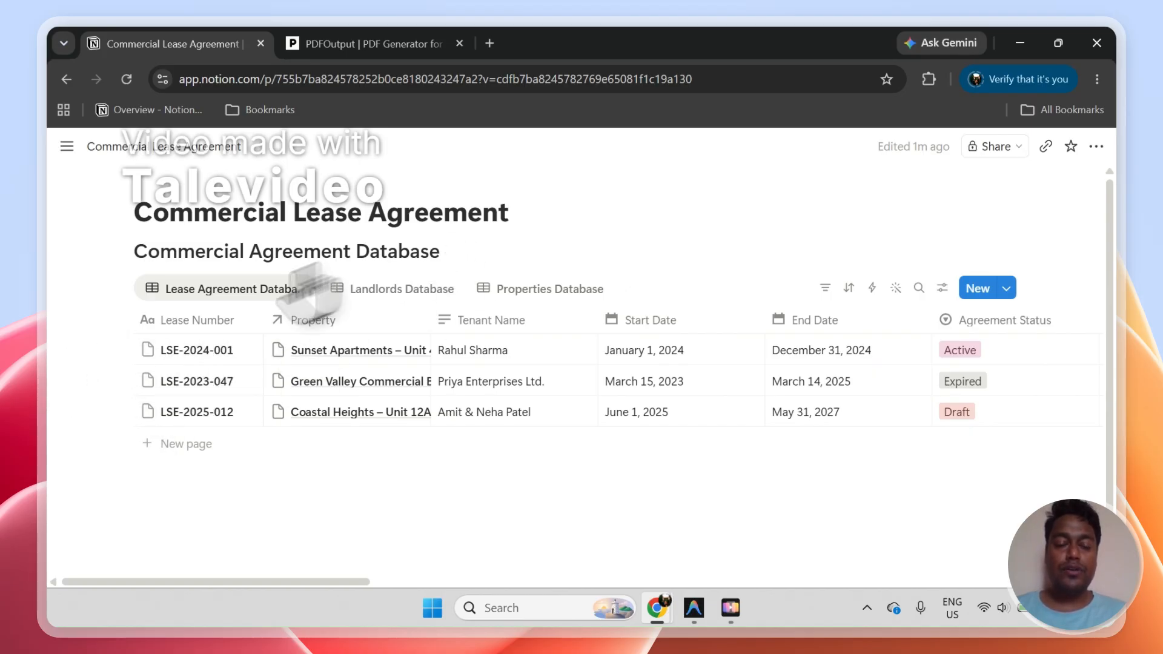
Switch to PDFOutput, create a new automation and start connecting the Notion workspace.
left_click(396, 44)
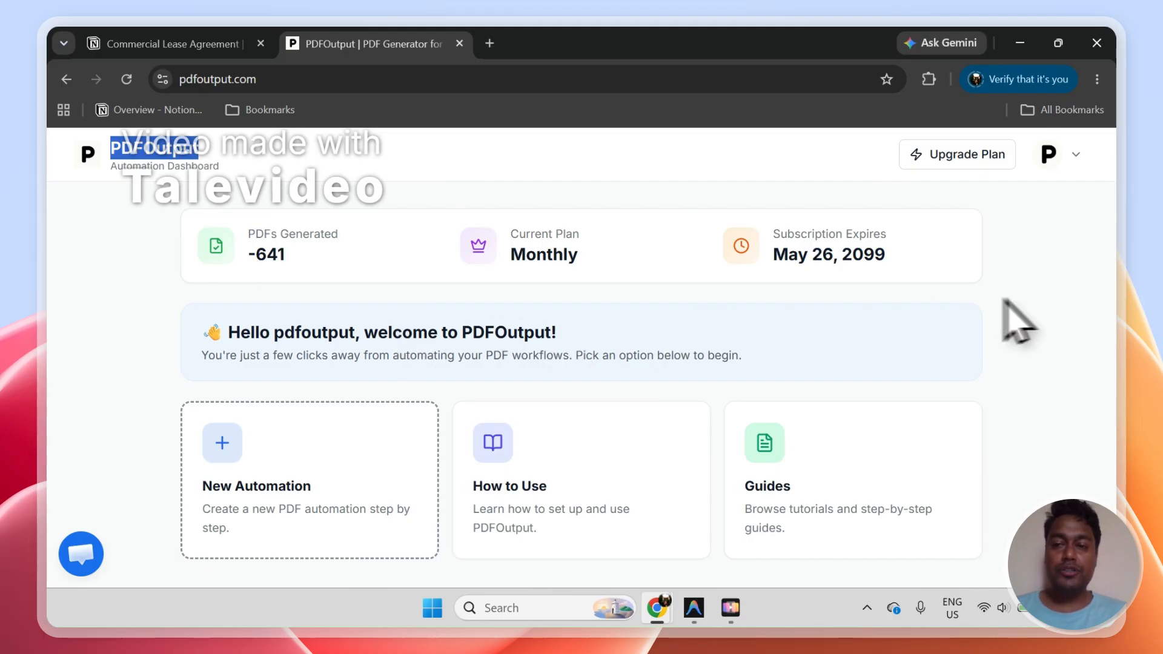
left_click(1021, 309)
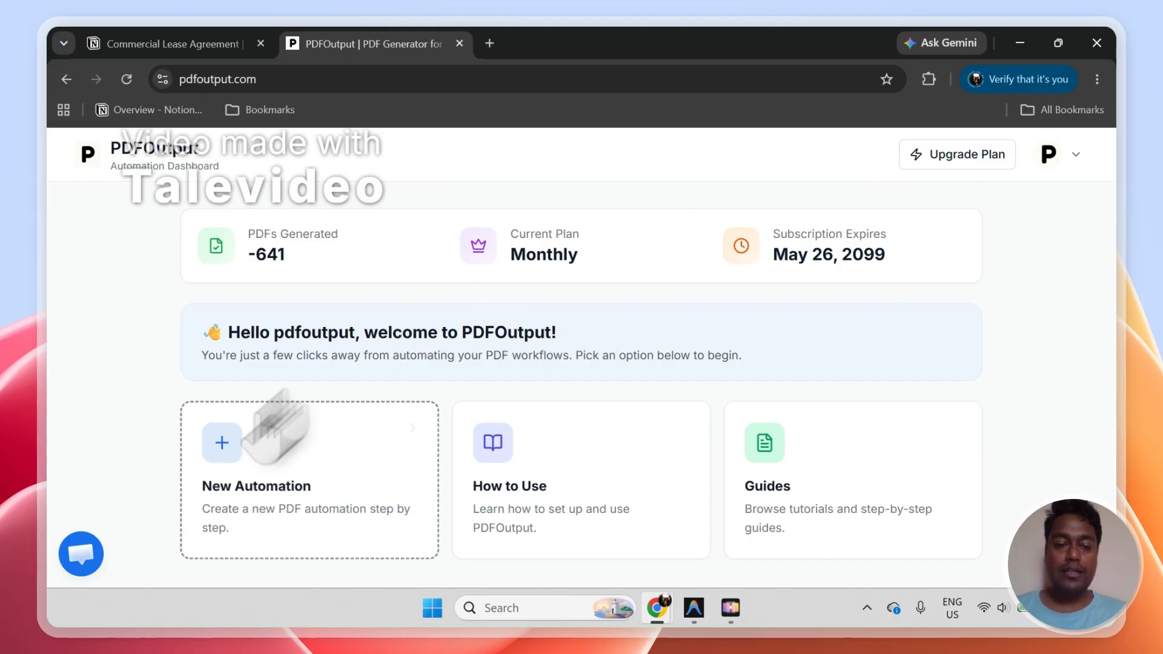
left_click(318, 488)
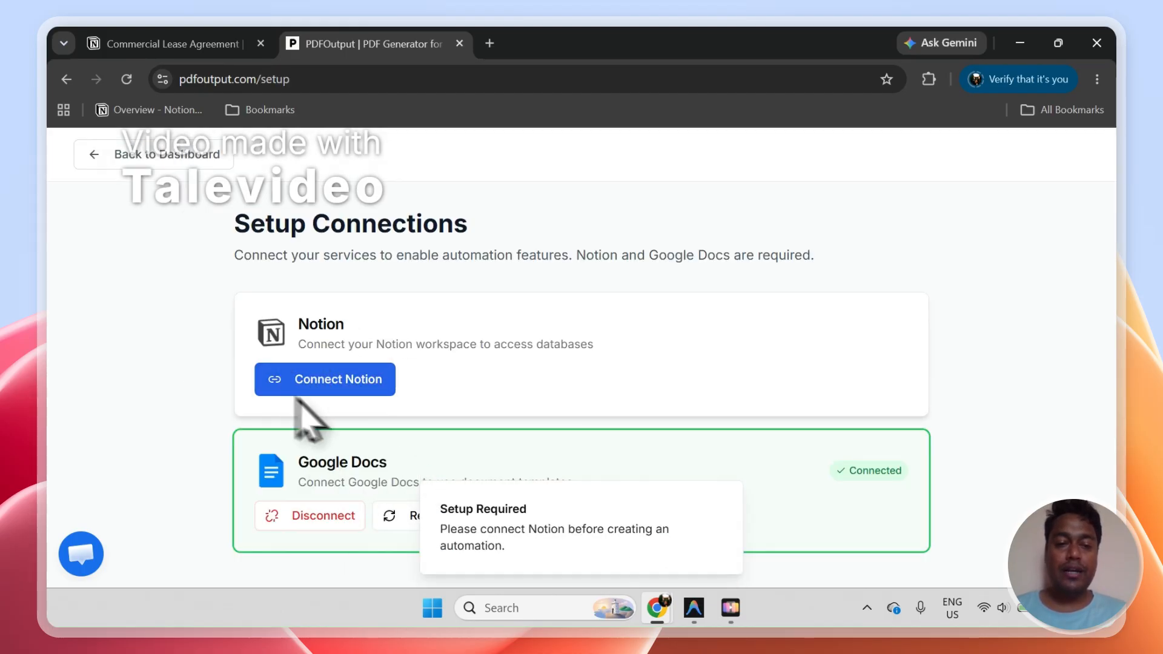
left_click(325, 375)
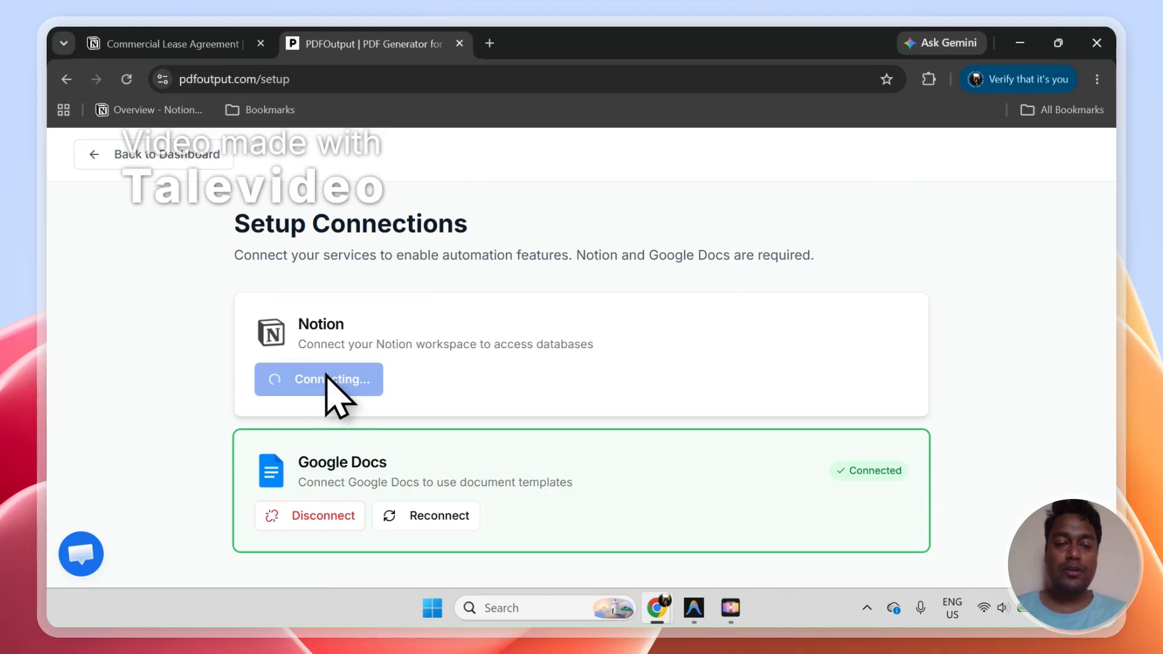
Go back to the Commercial Lease Agreement page in Notion and look through its Landlords, Properties and Lease Agreement databases.
left_click(229, 46)
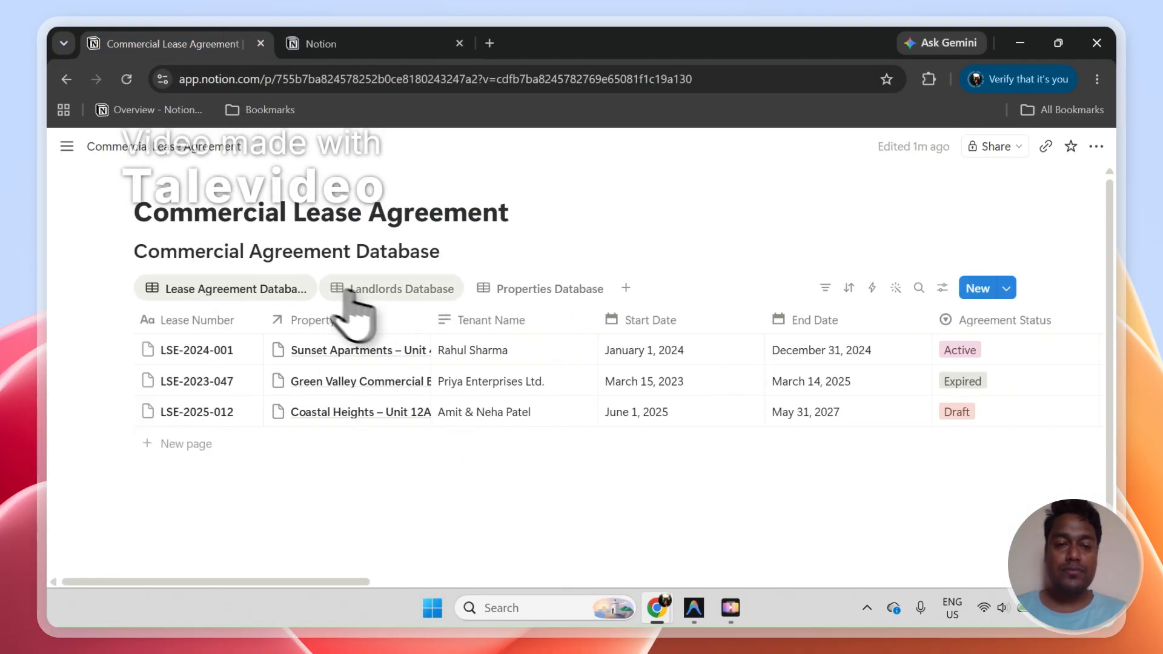
left_click(439, 290)
left_click(515, 289)
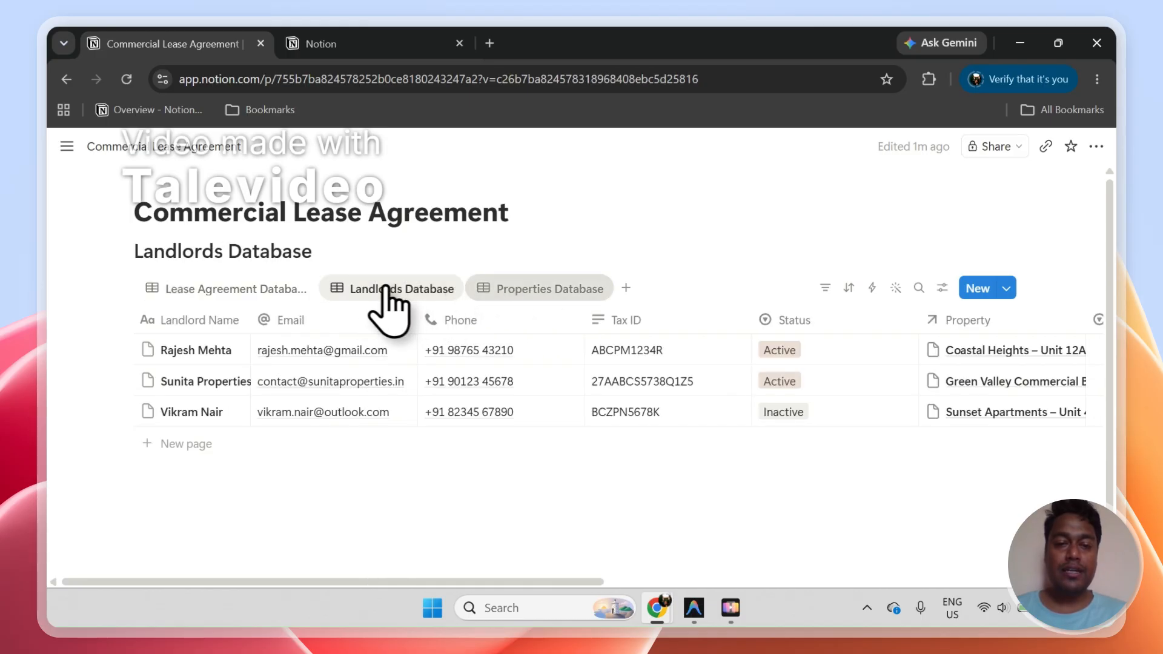
left_click(386, 291)
left_click(245, 289)
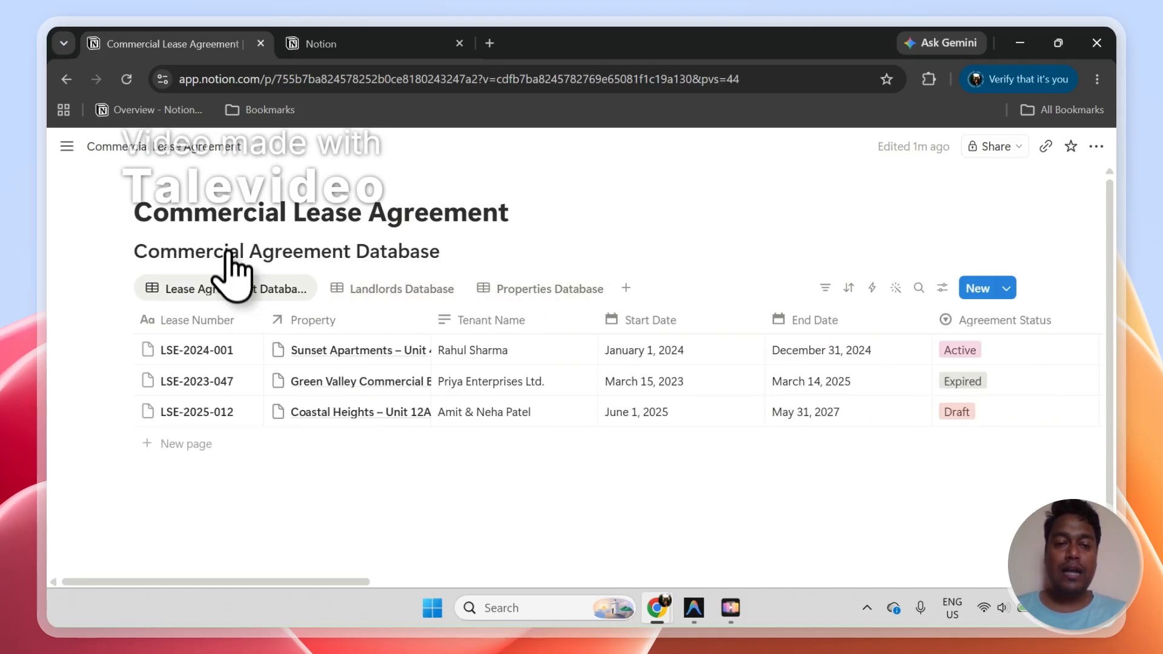
Copy the full page title "Commercial Lease Agreement".
left_click_drag(236, 215, 370, 221)
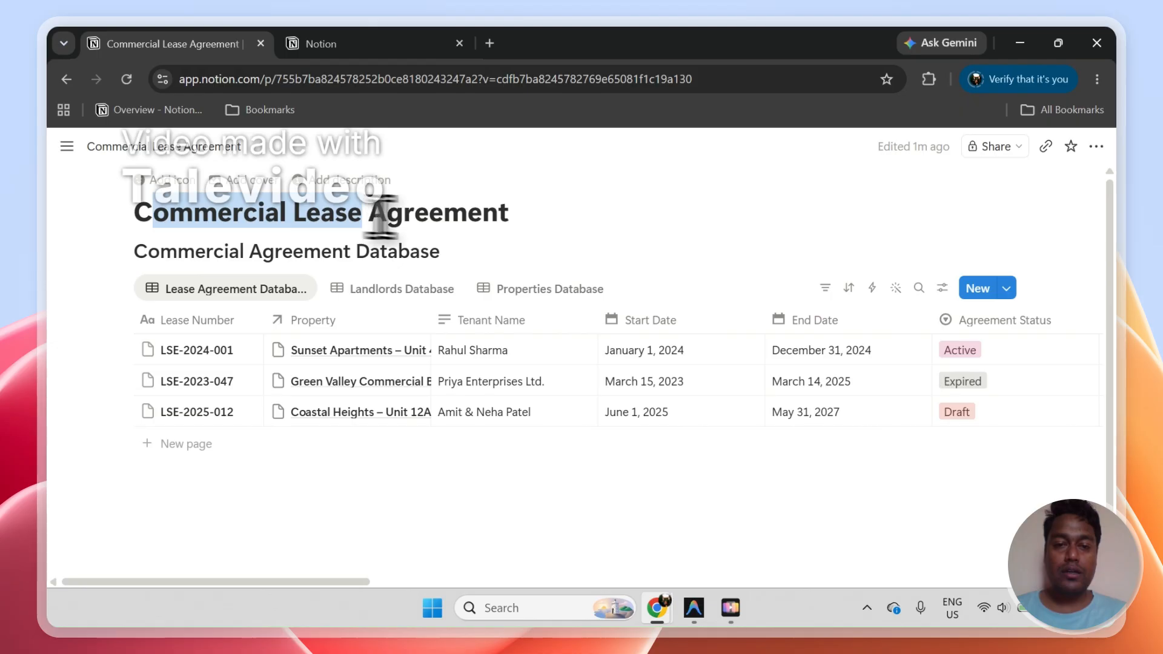
left_click_drag(515, 216, 144, 212)
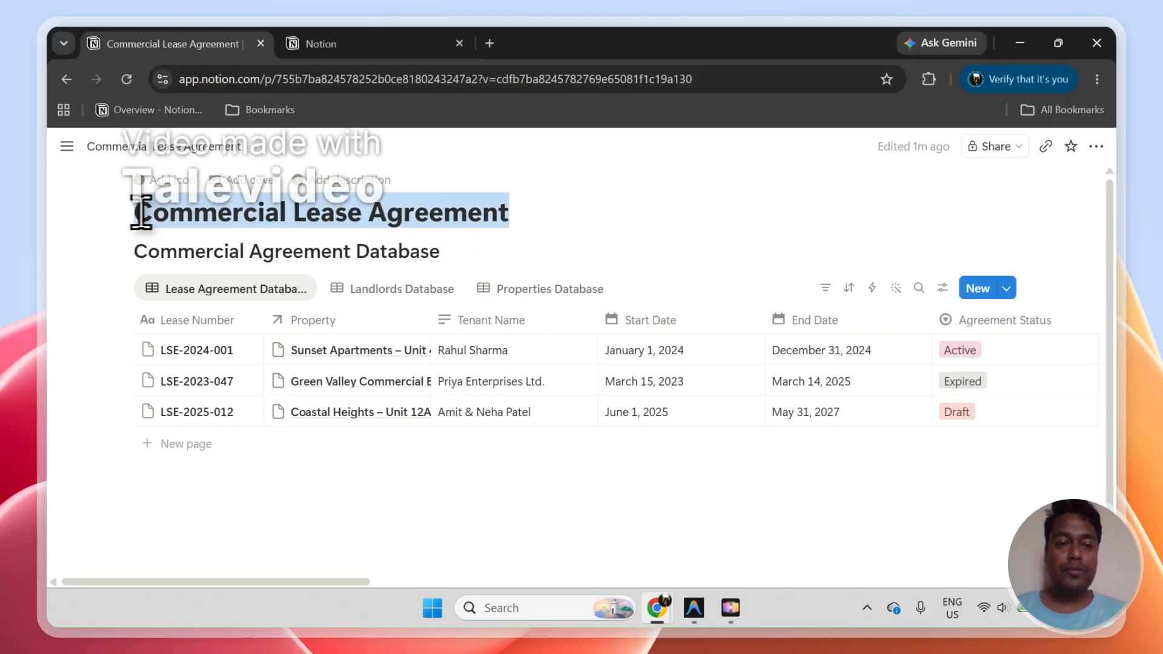
right_click(198, 225)
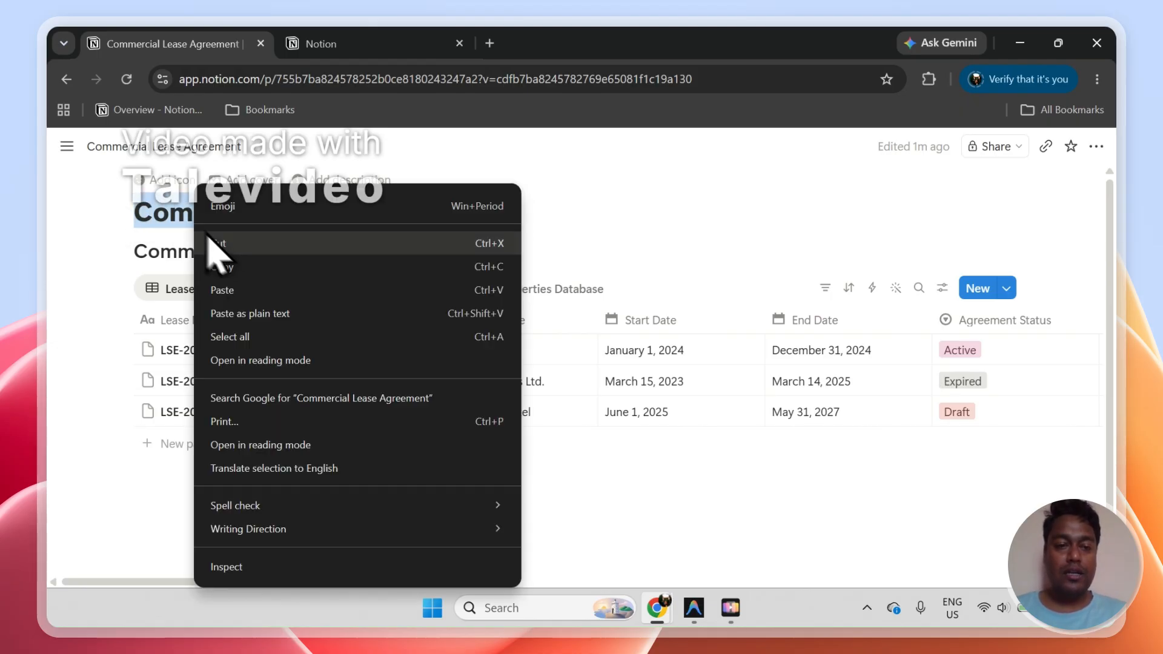
left_click(236, 264)
Return to the Notion access request and search the pages for the copied title "Commercial Lease Agreement".
left_click(380, 45)
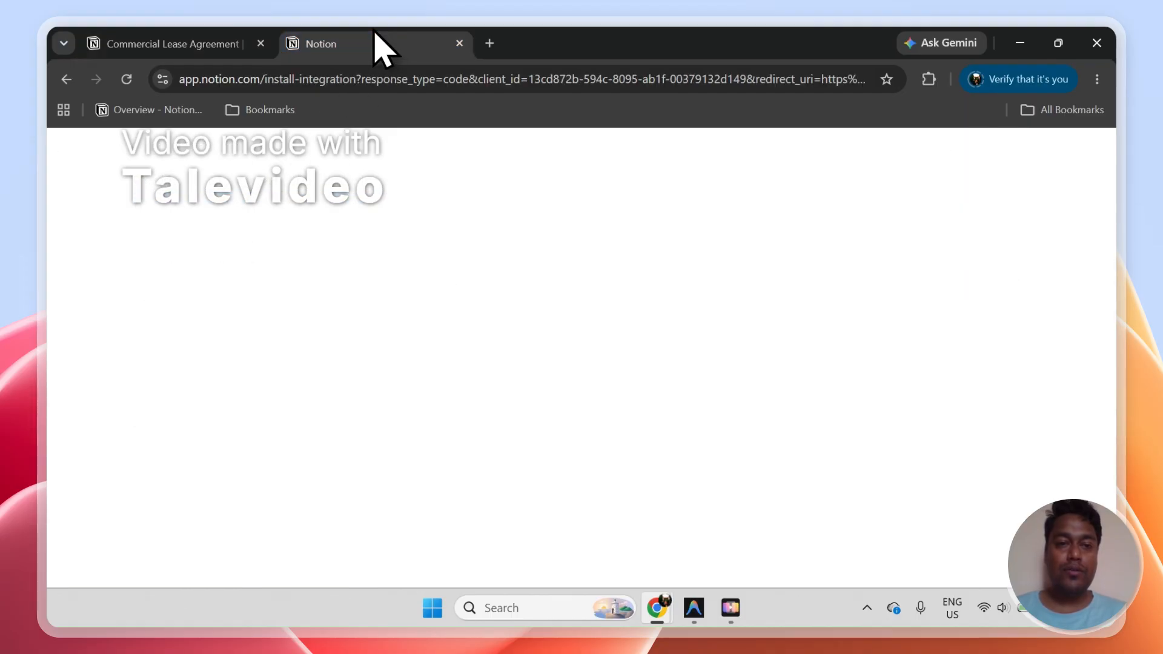
left_click(691, 498)
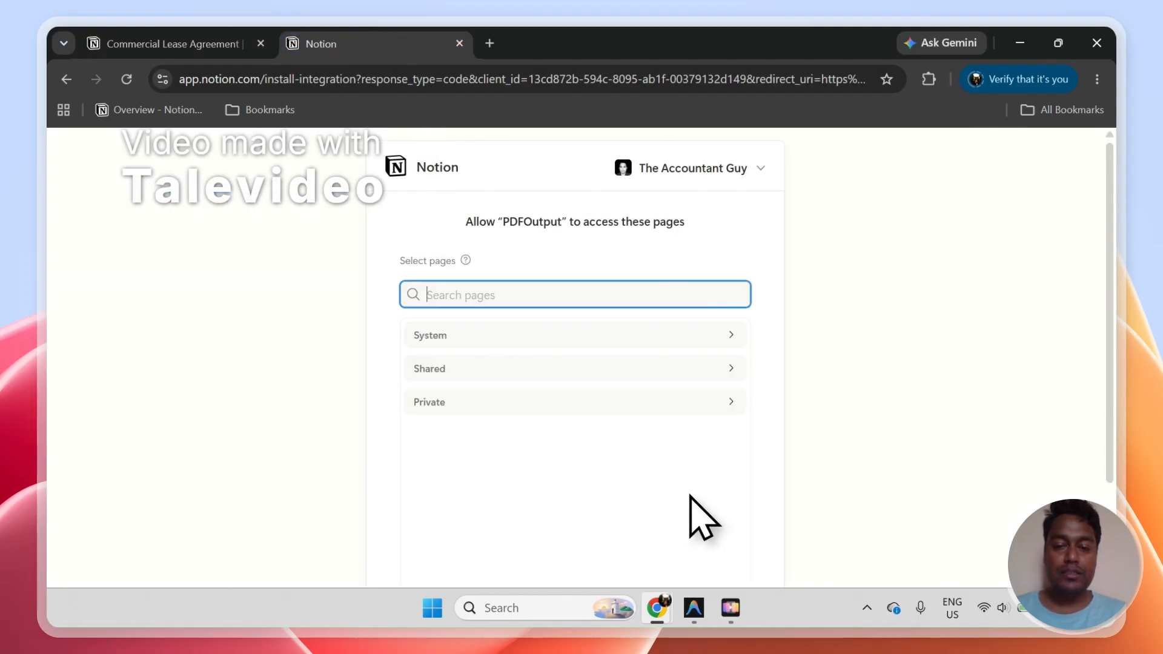
right_click(496, 295)
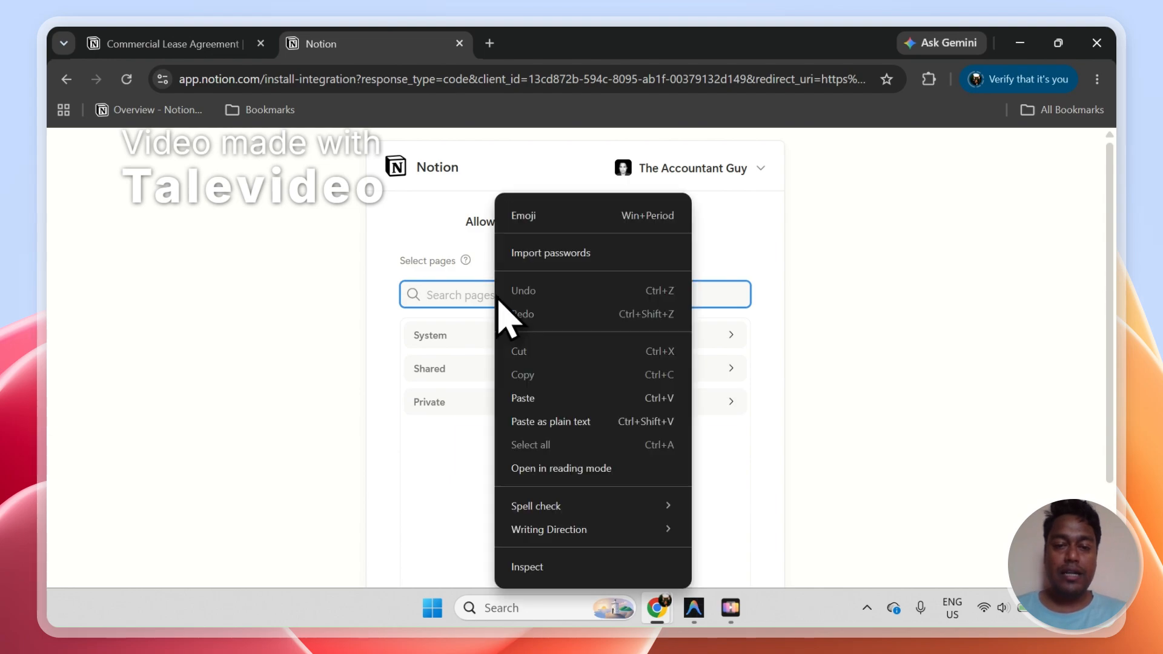
left_click(533, 398)
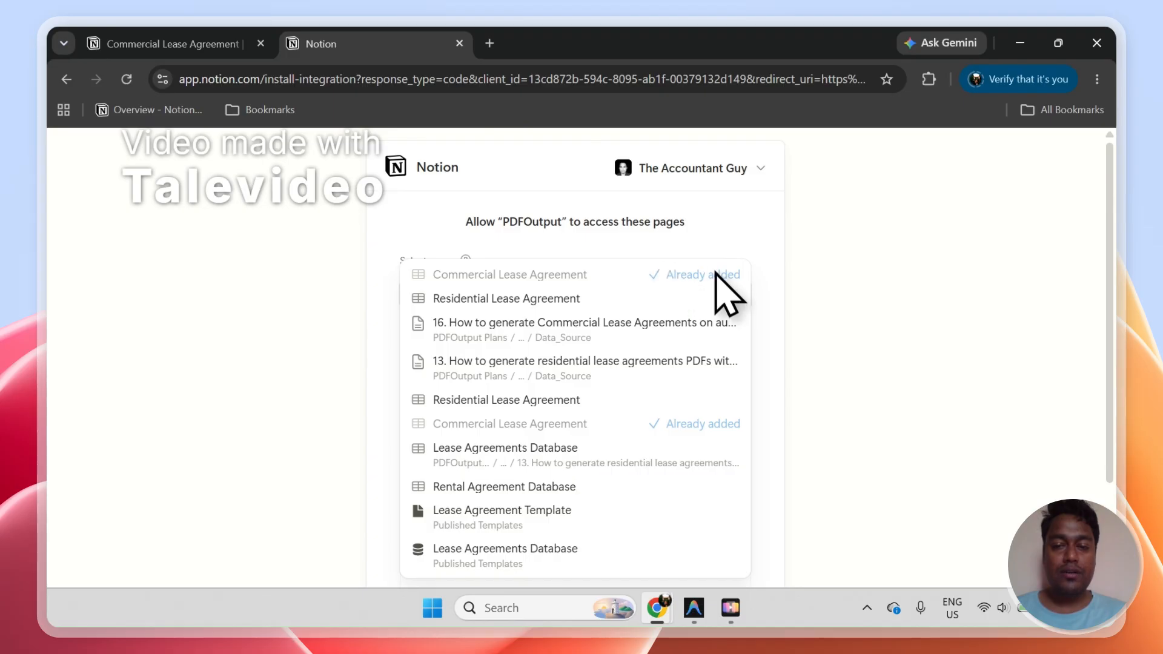
Grant PDFOutput access to the selected Commercial Lease Agreement databases.
left_click(768, 263)
left_click_drag(1111, 284, 1117, 388)
left_click(681, 528)
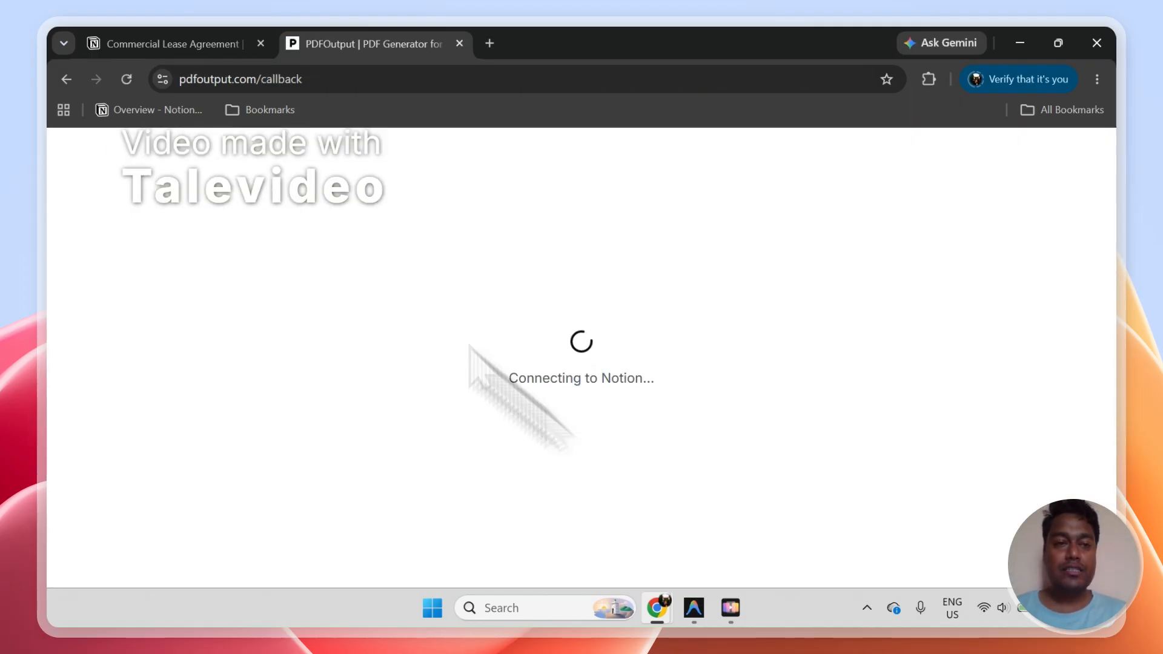
Glance at the Commercial Lease Agreement page in Notion, return to PDFOutput's template selection and dismiss the connection notice.
left_click(125, 46)
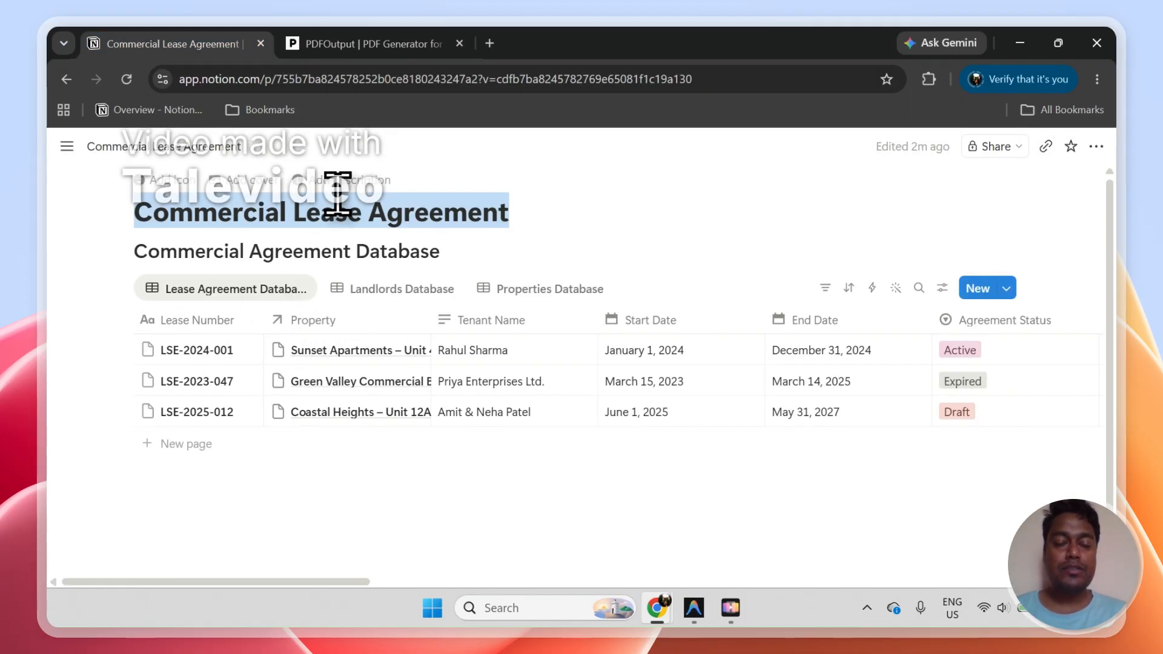
left_click(379, 46)
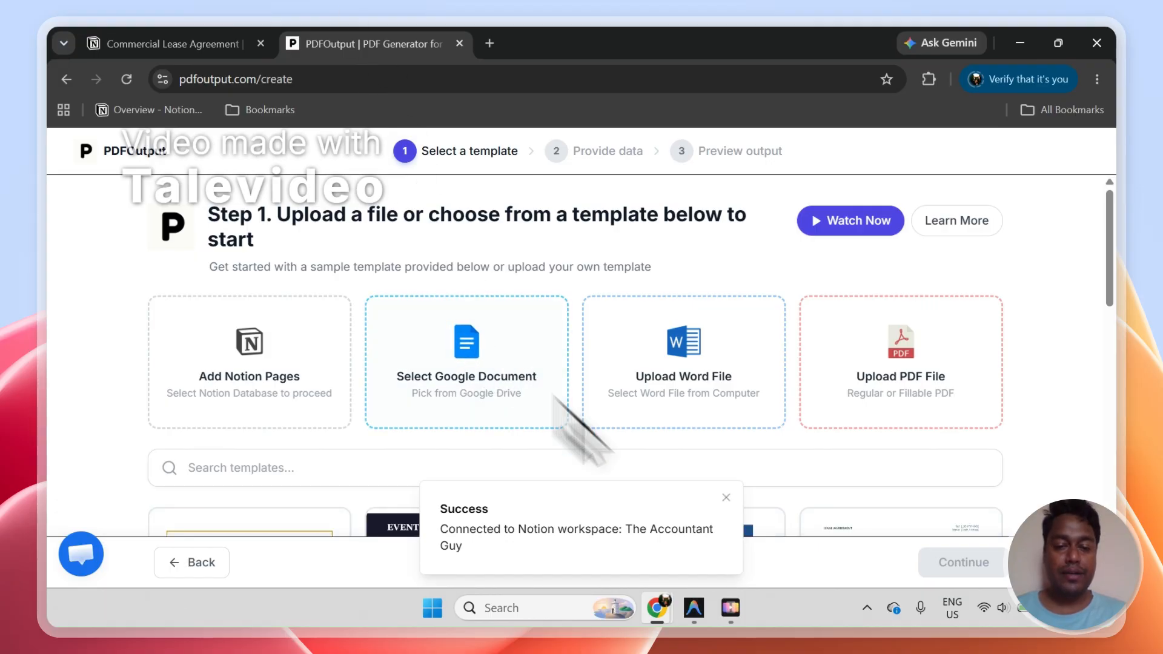
left_click(726, 499)
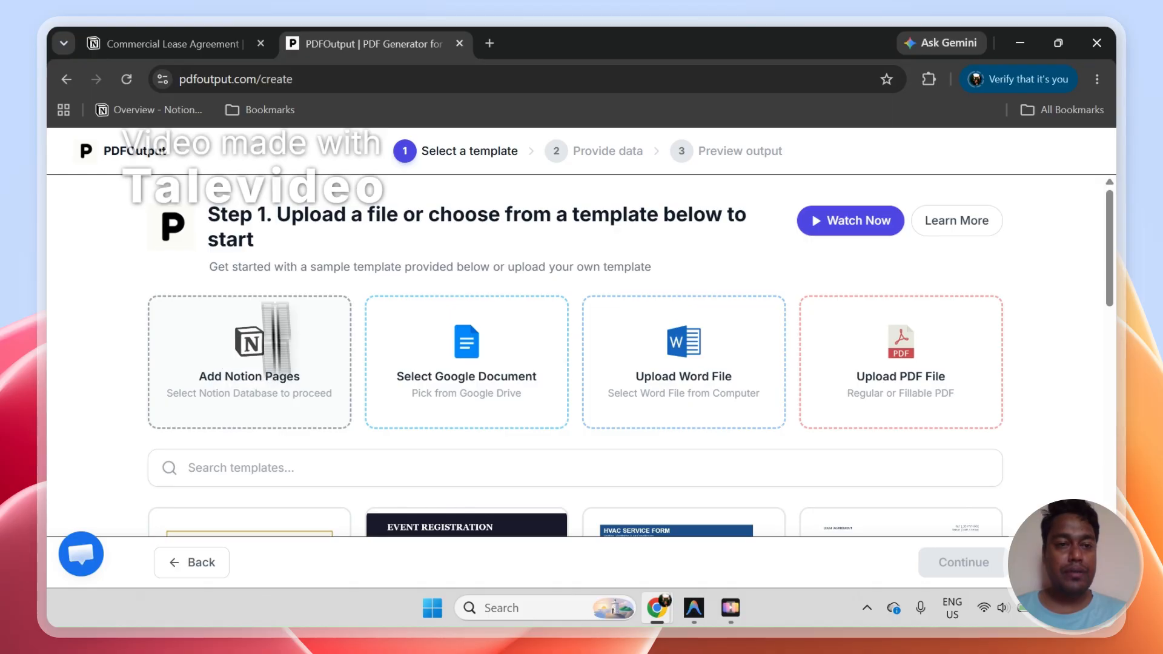
Inspect the lease record LSE-2024-001 in Notion as a full page, through its properties and page body, and return to the Commercial Agreement database.
left_click(182, 42)
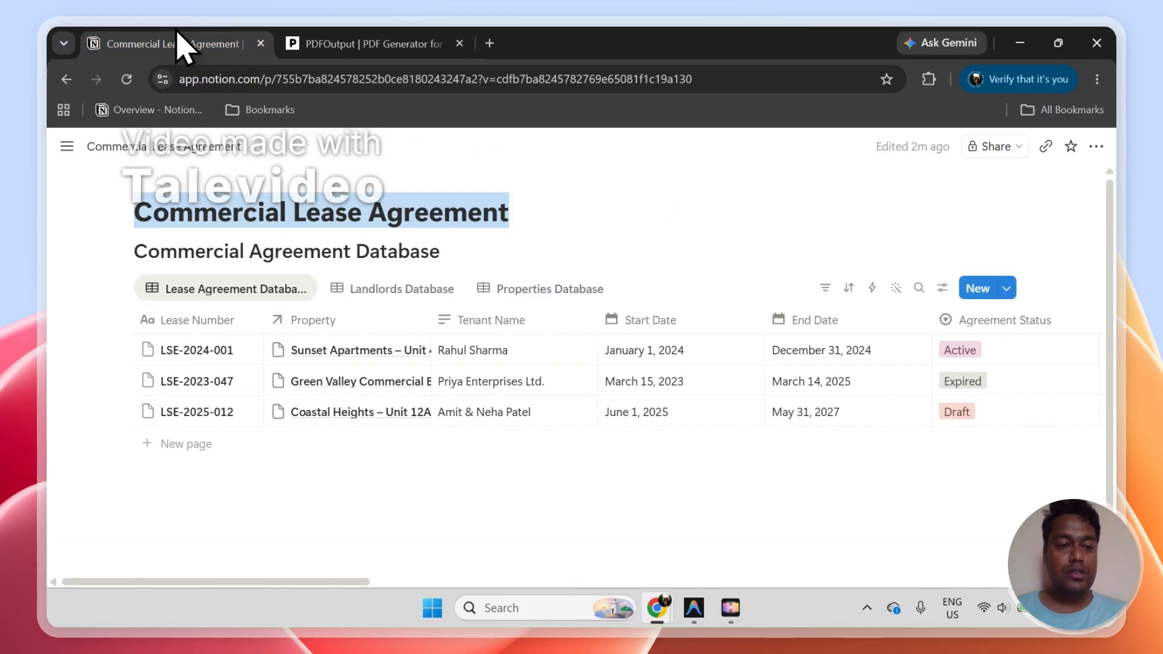
left_click(237, 351)
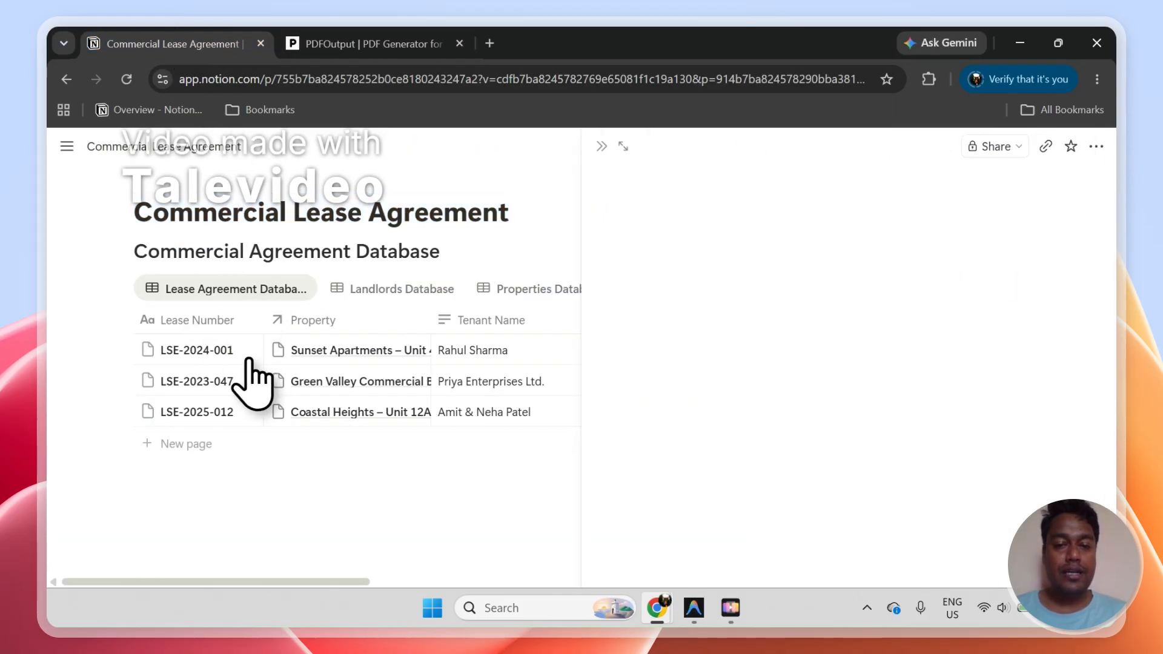
left_click(623, 146)
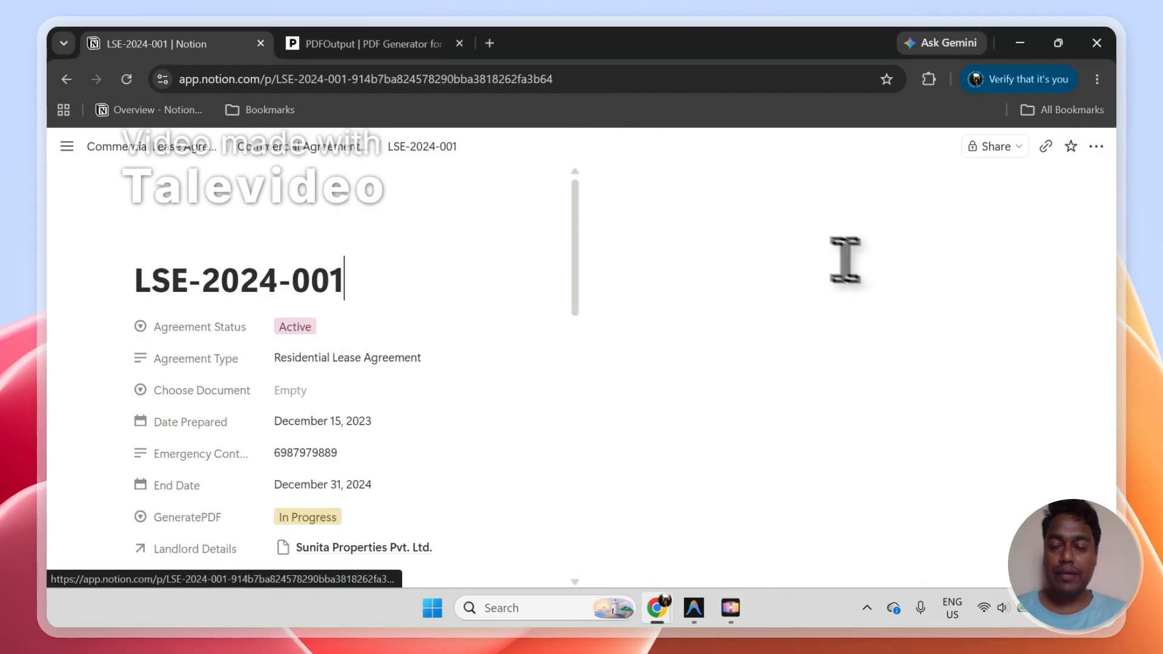
left_click_drag(1110, 242, 1118, 444)
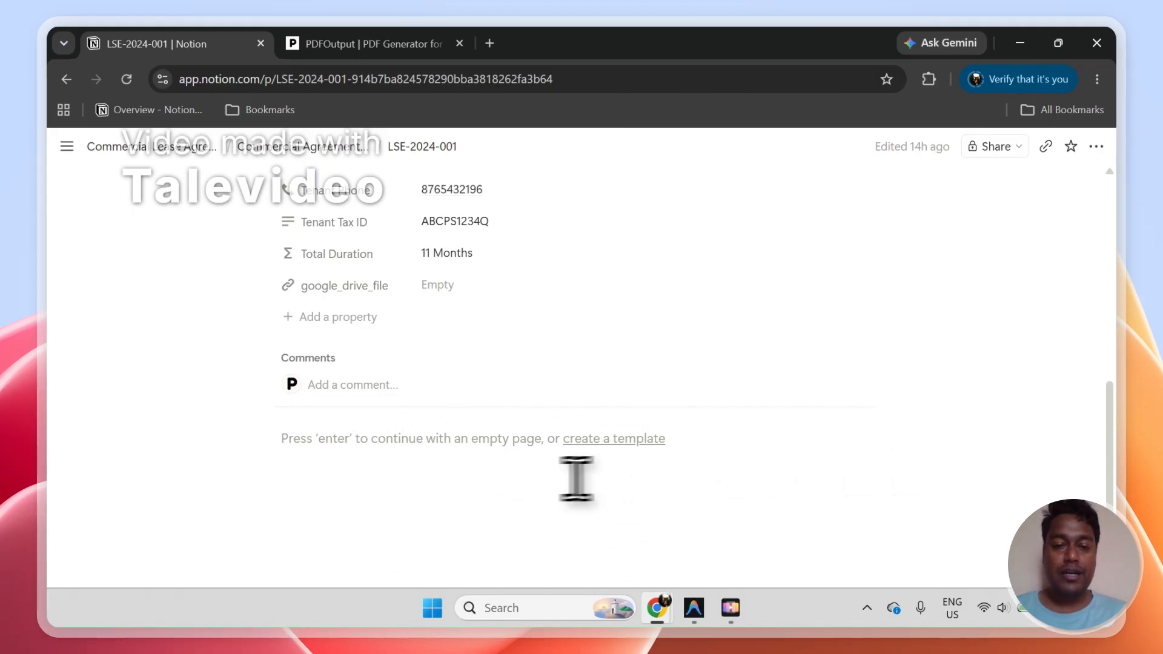
left_click_drag(1109, 464, 1109, 512)
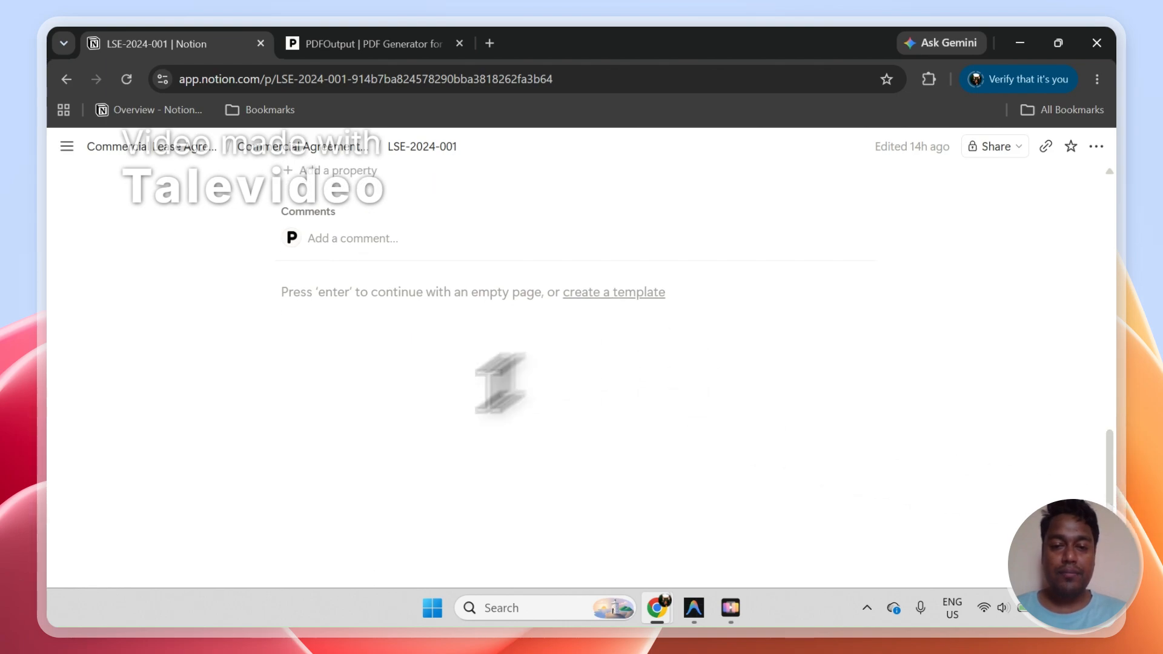
left_click(303, 149)
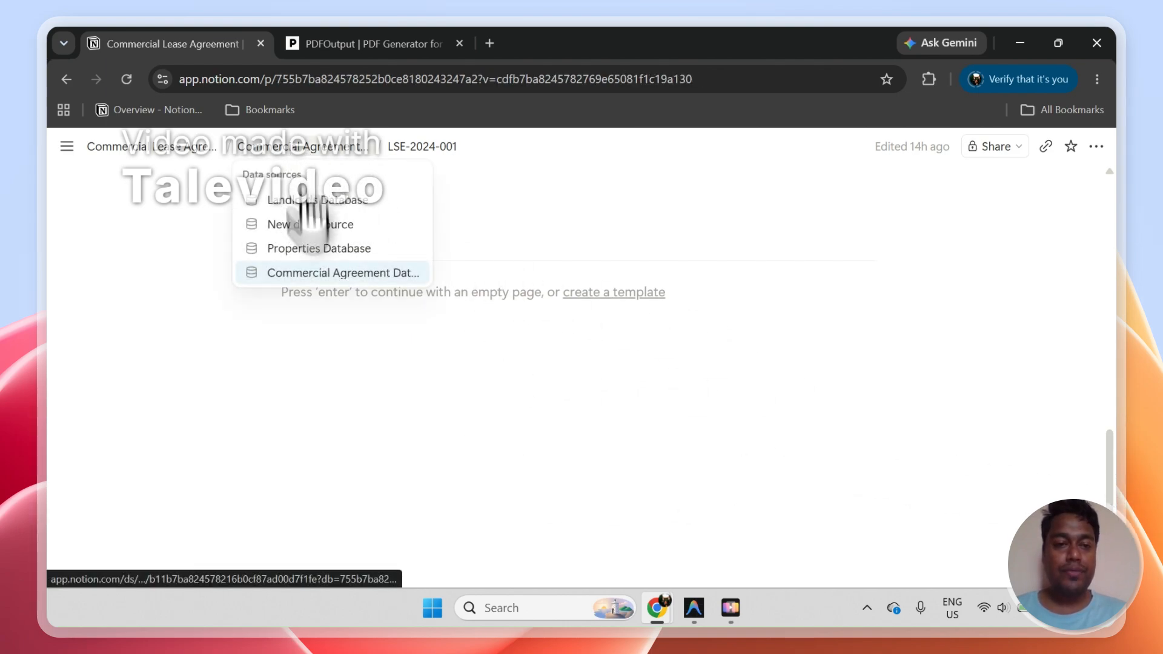
Back in PDFOutput, search the templates for "Lease" and select the Lease Agreements template.
left_click(369, 44)
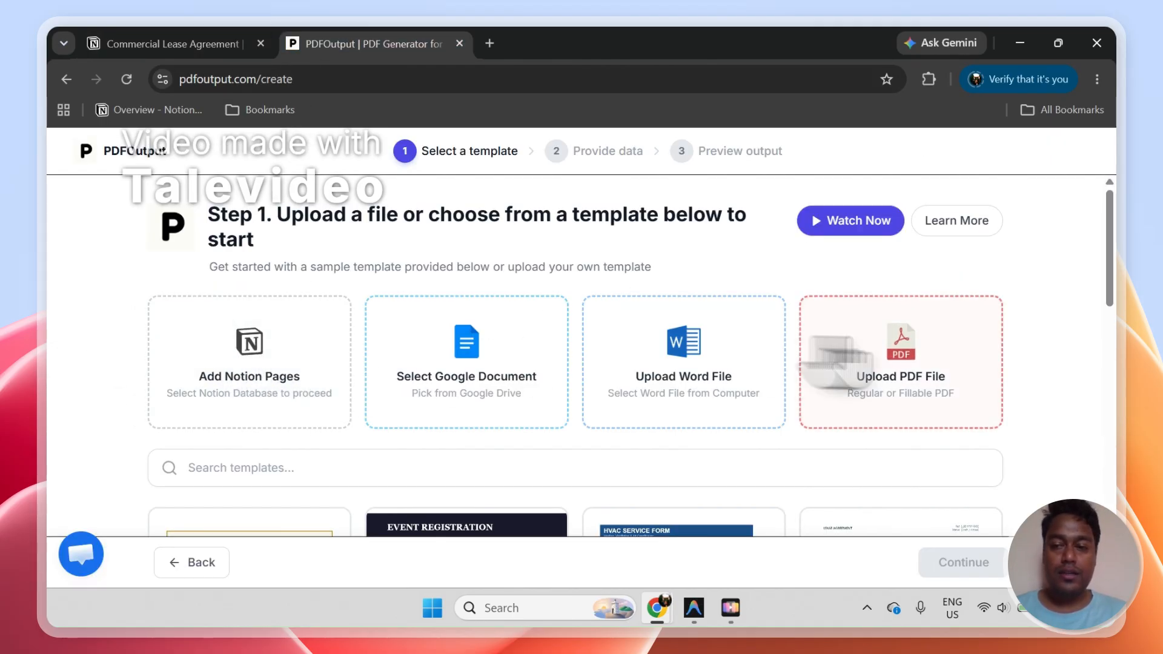
scroll(1120, 272, "down", 4)
left_click(676, 245)
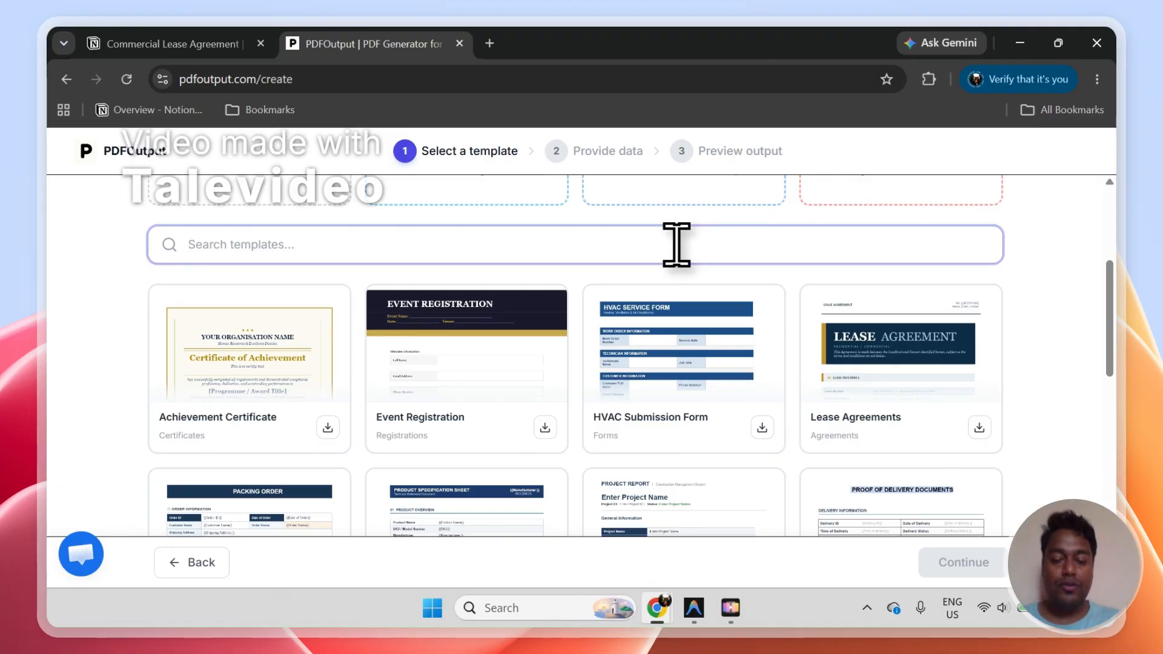
type("Lease")
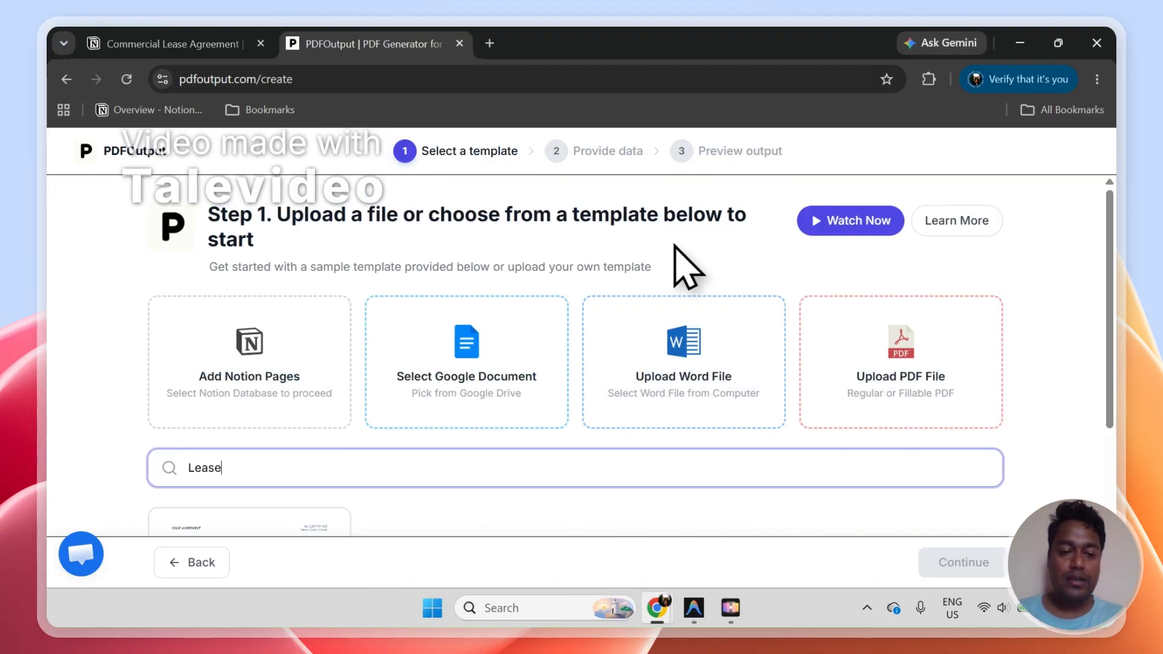
scroll(1109, 364, "down", 3)
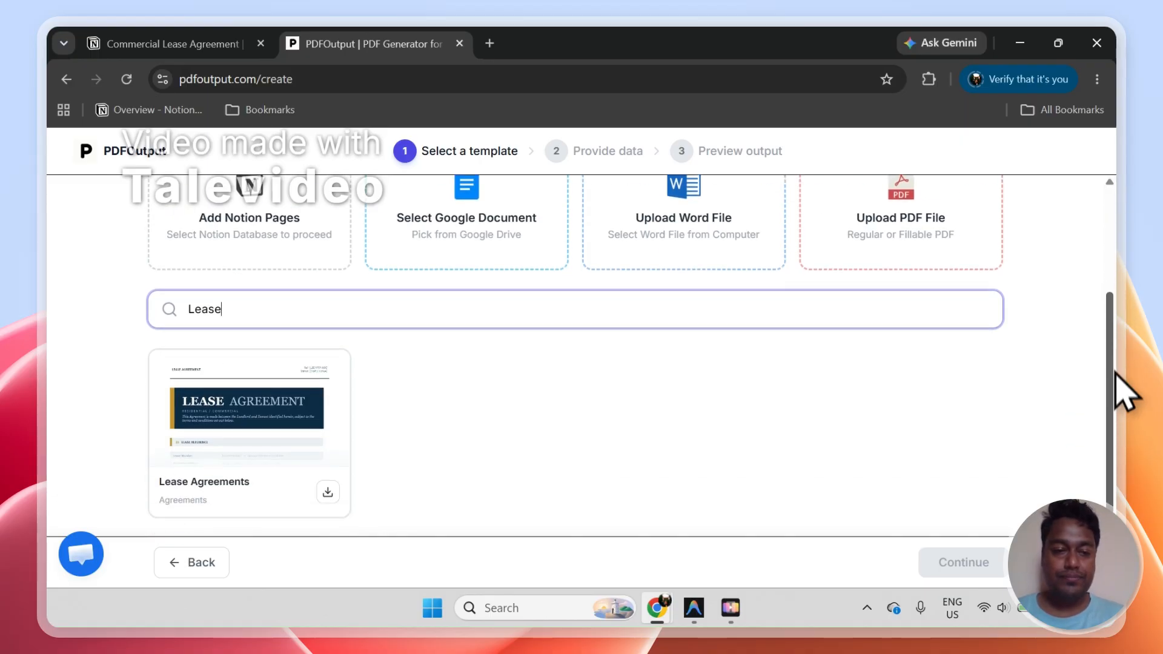
left_click(266, 431)
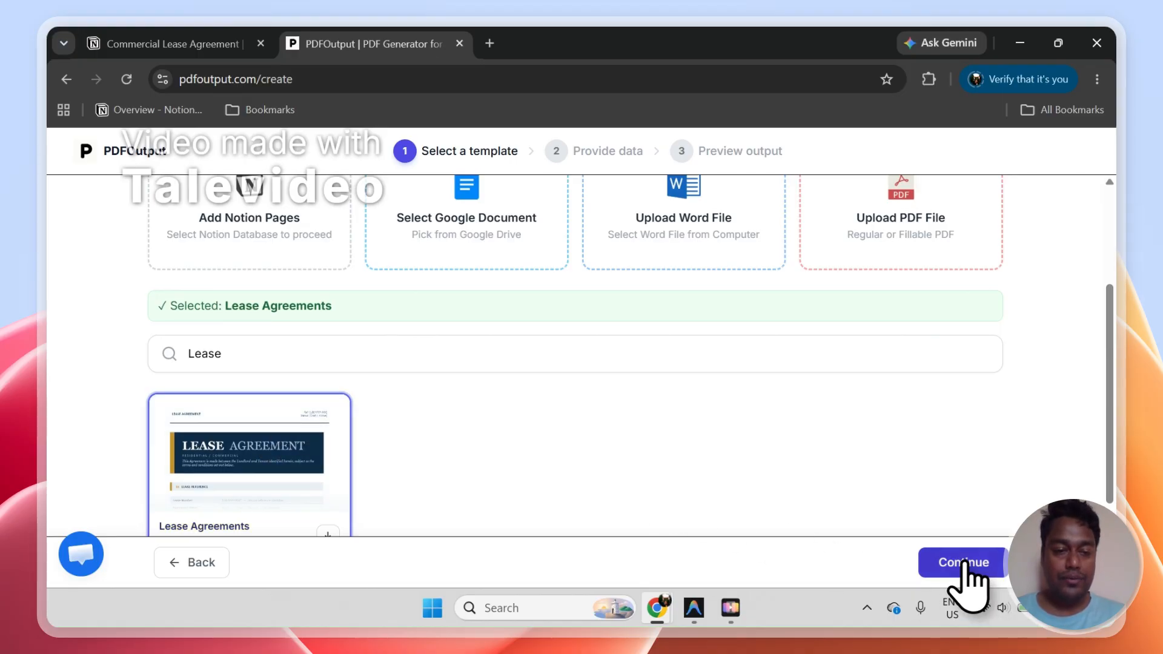
Try the existing Google Drive document "Lease Agreements" as the template, continue to the data step and look through its pages.
scroll(1114, 358, "down", 1)
scroll(1115, 354, "up", 3)
scroll(1114, 352, "up", 1)
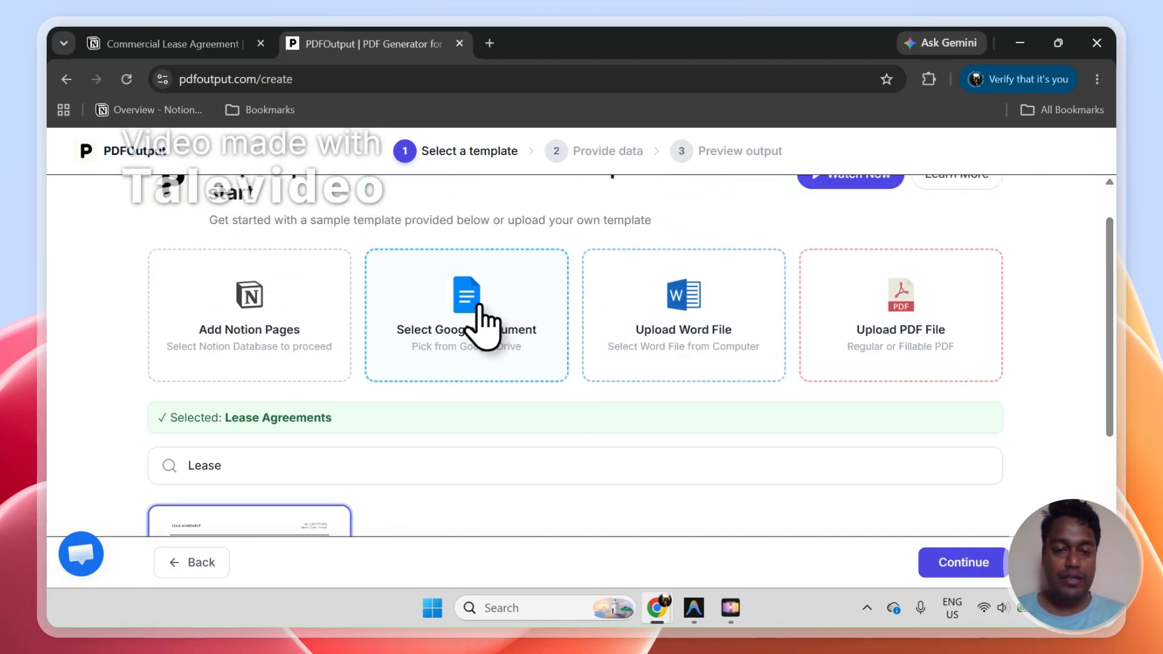
left_click(484, 327)
left_click(683, 412)
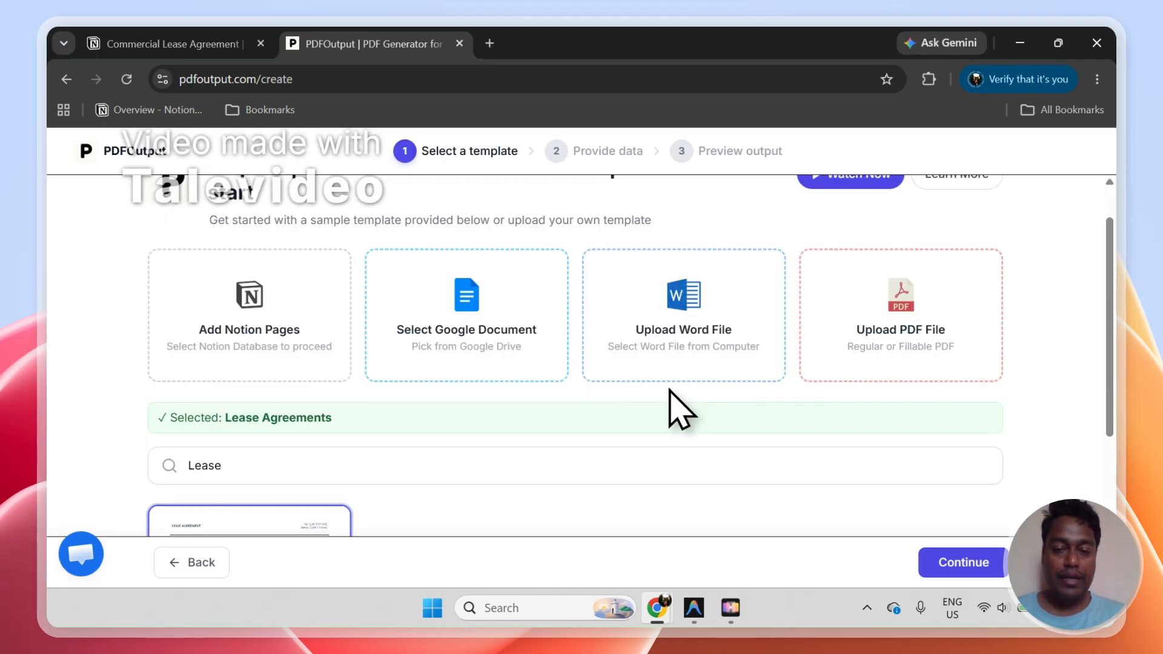
left_click(562, 282)
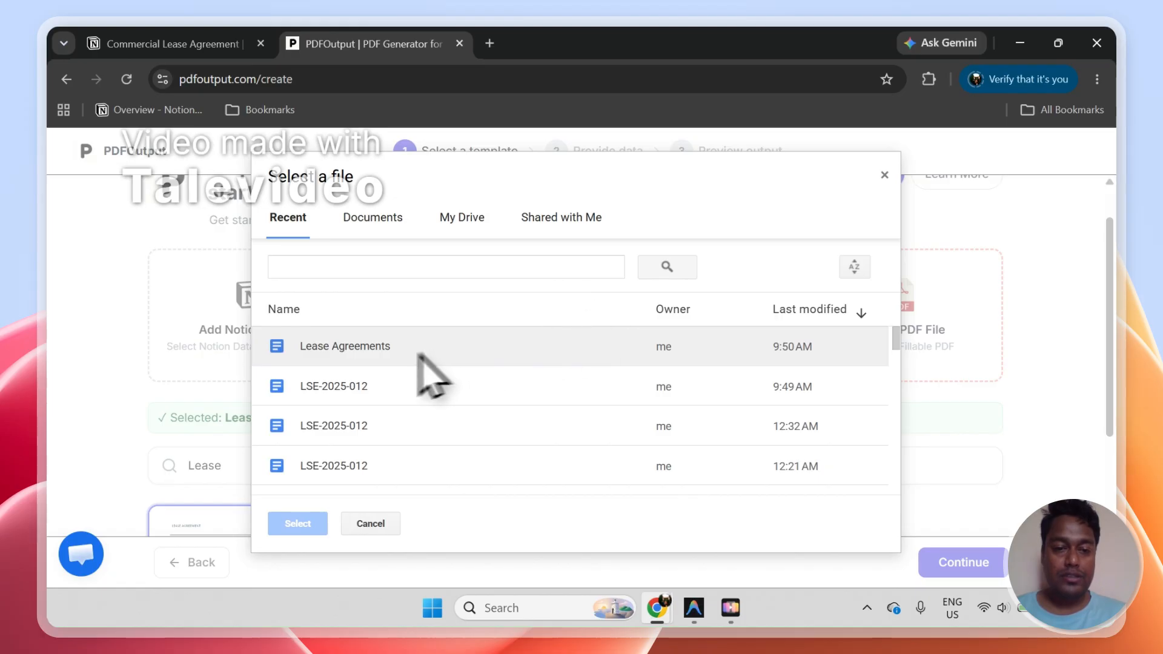
double_click(374, 347)
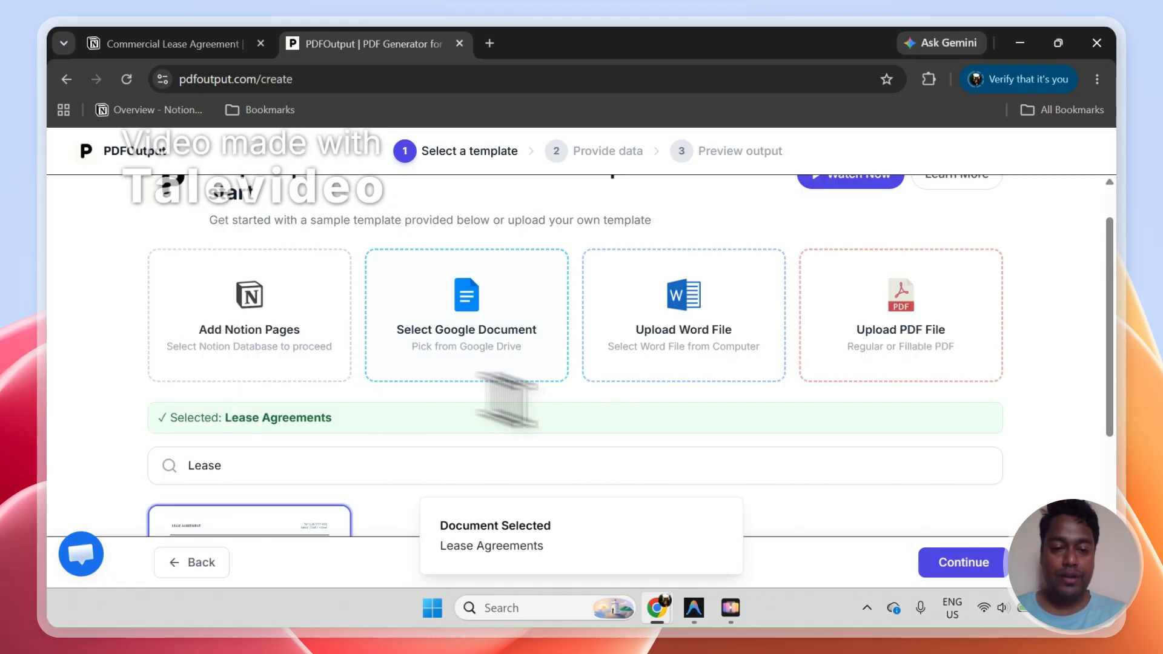
left_click(999, 563)
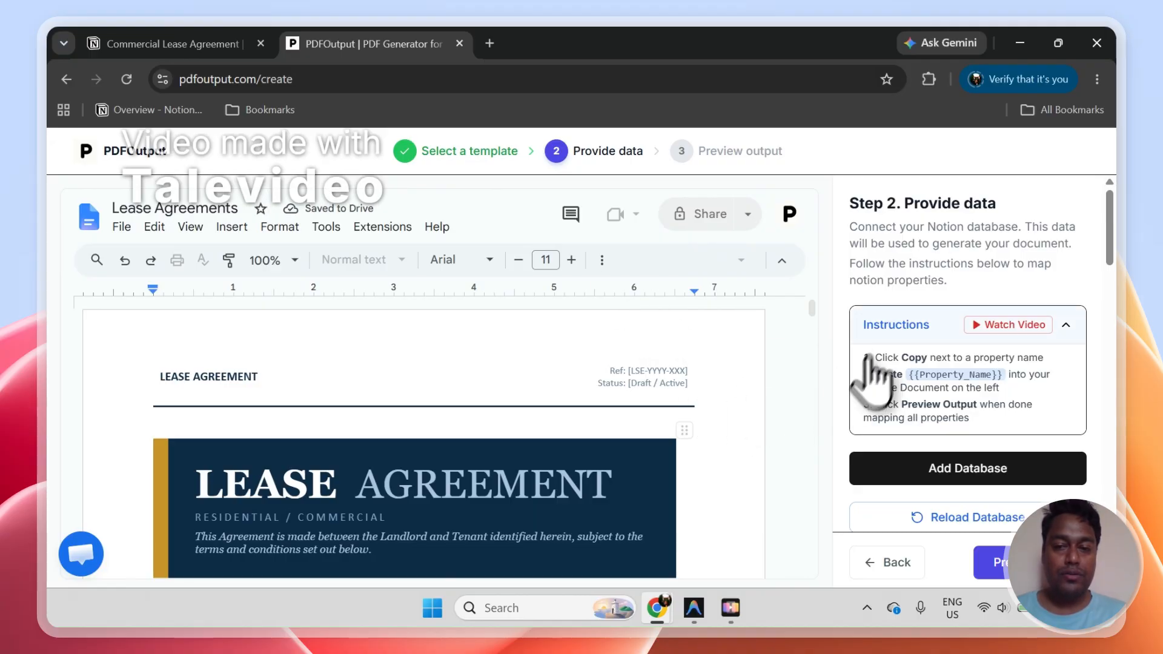
scroll(824, 333, "down", 5)
left_click_drag(813, 330, 812, 480)
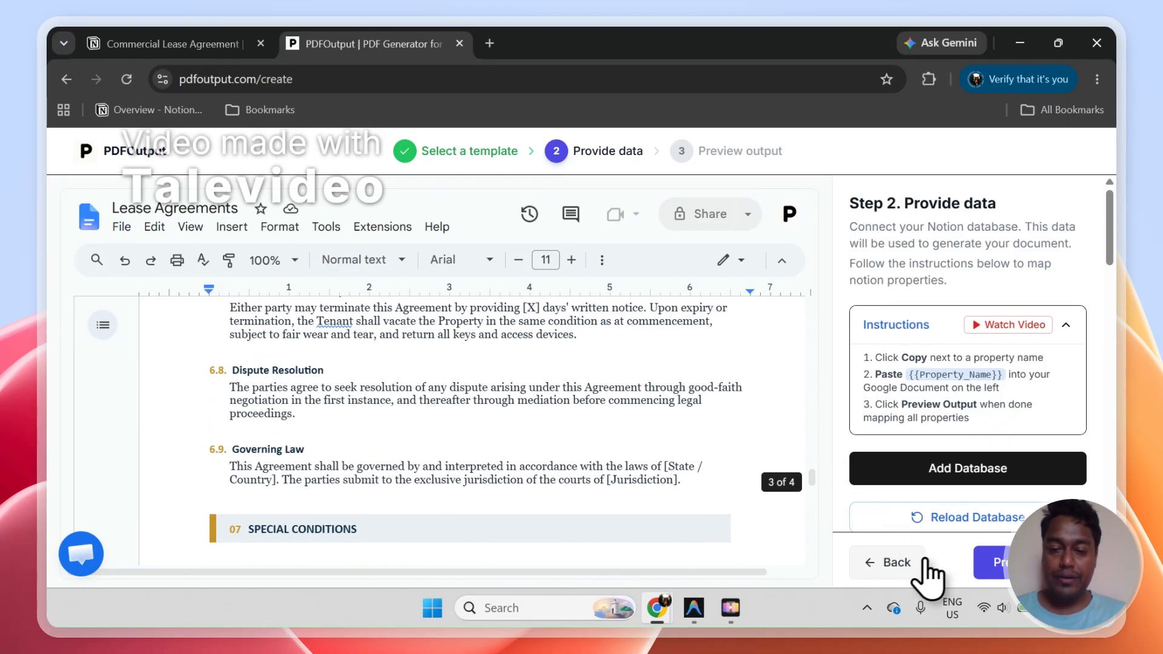
Return to template selection and pick the Google Drive document "Lease Agreements" last modified at 9:54 AM.
left_click(902, 564)
left_click(488, 406)
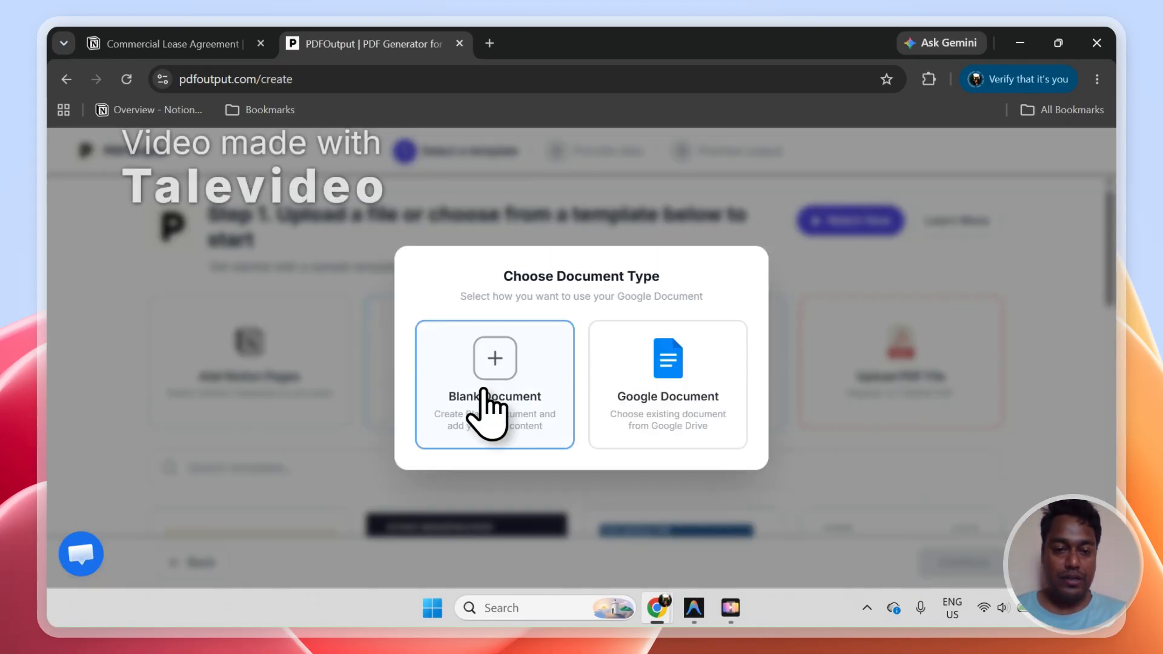
left_click(655, 412)
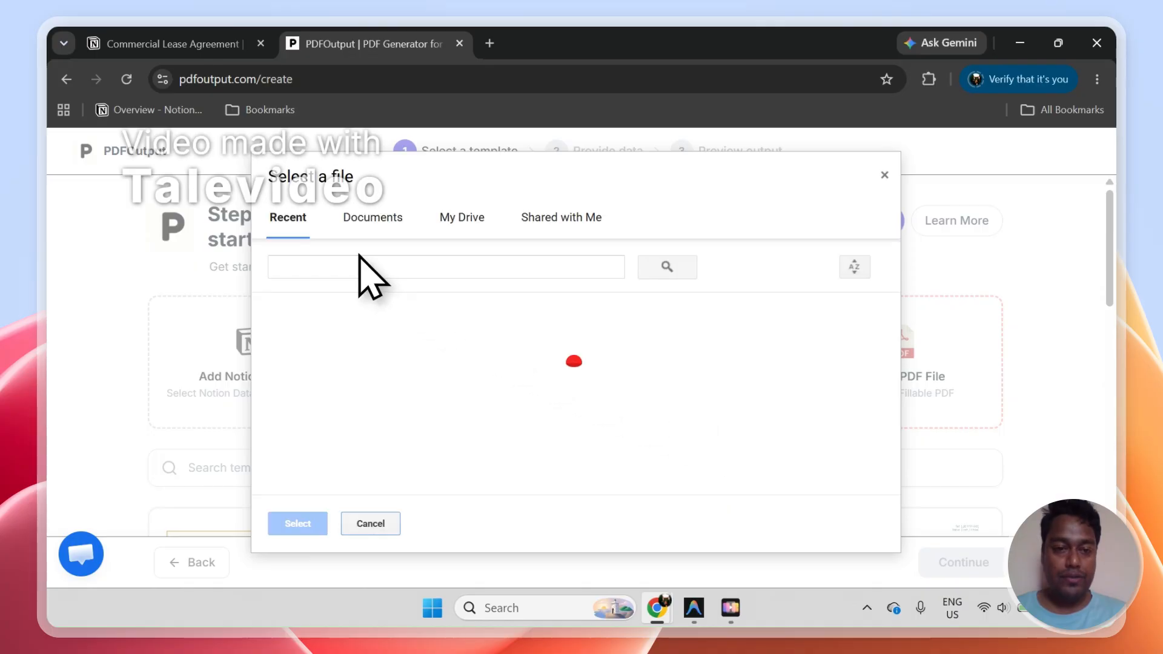
double_click(362, 342)
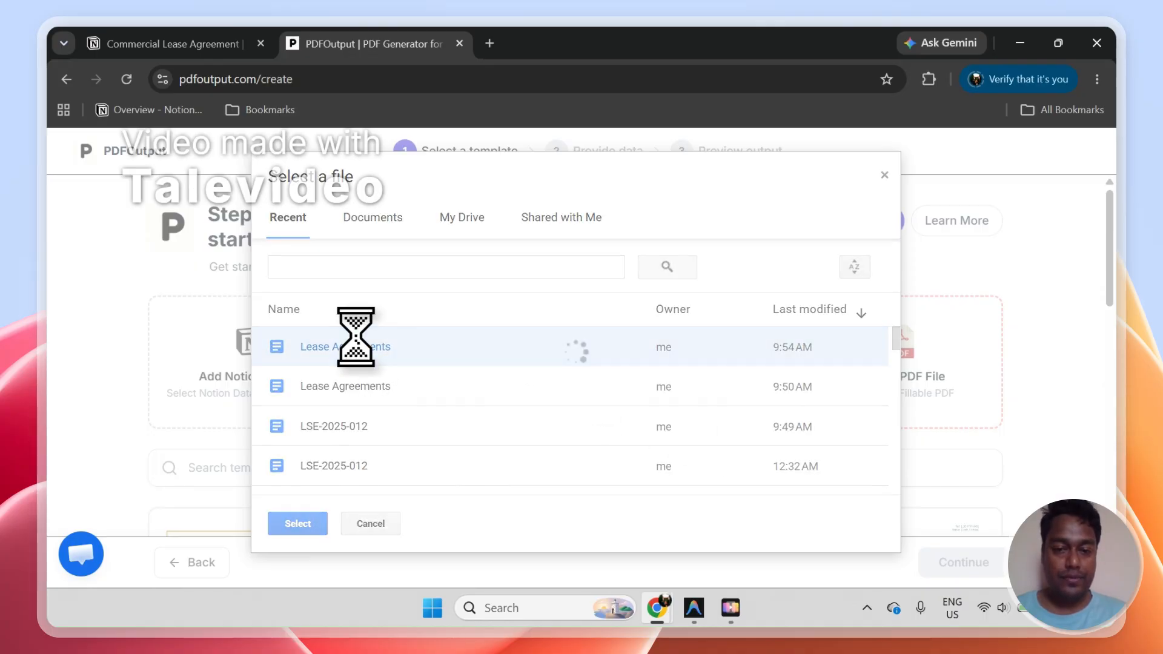
scroll(1109, 327, "down", 3)
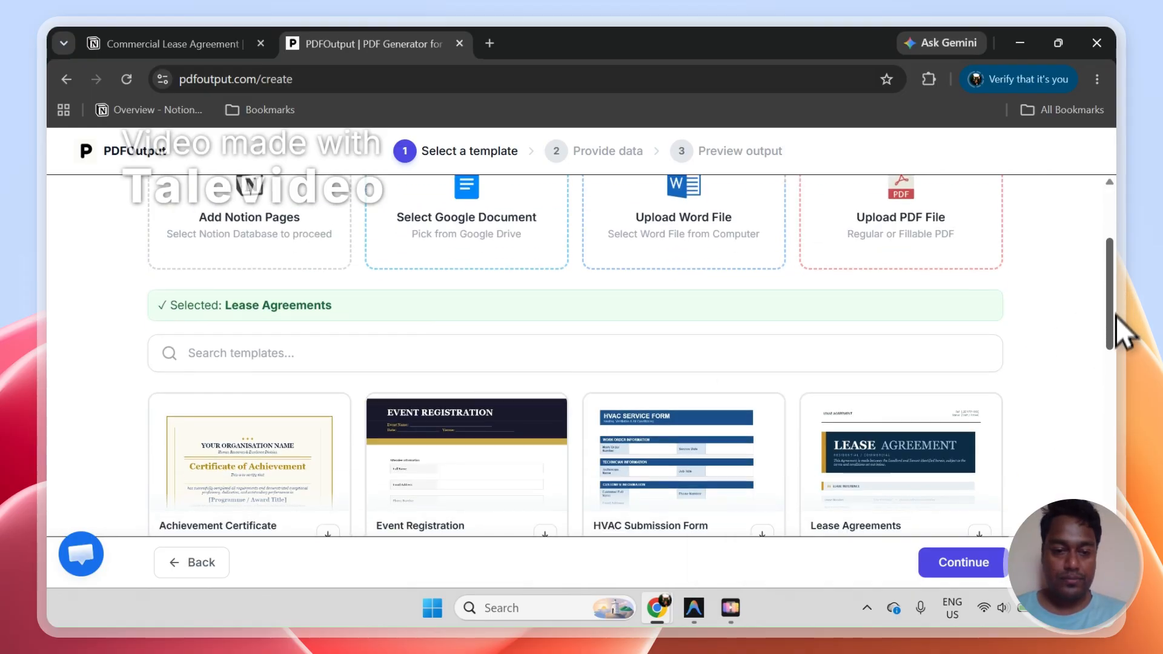
Choose the existing Google Drive document "Lease Agreements" modified at 9:50 AM, continue to the data step and check its placeholders.
scroll(1117, 329, "up", 1)
left_click(512, 223)
left_click(633, 373)
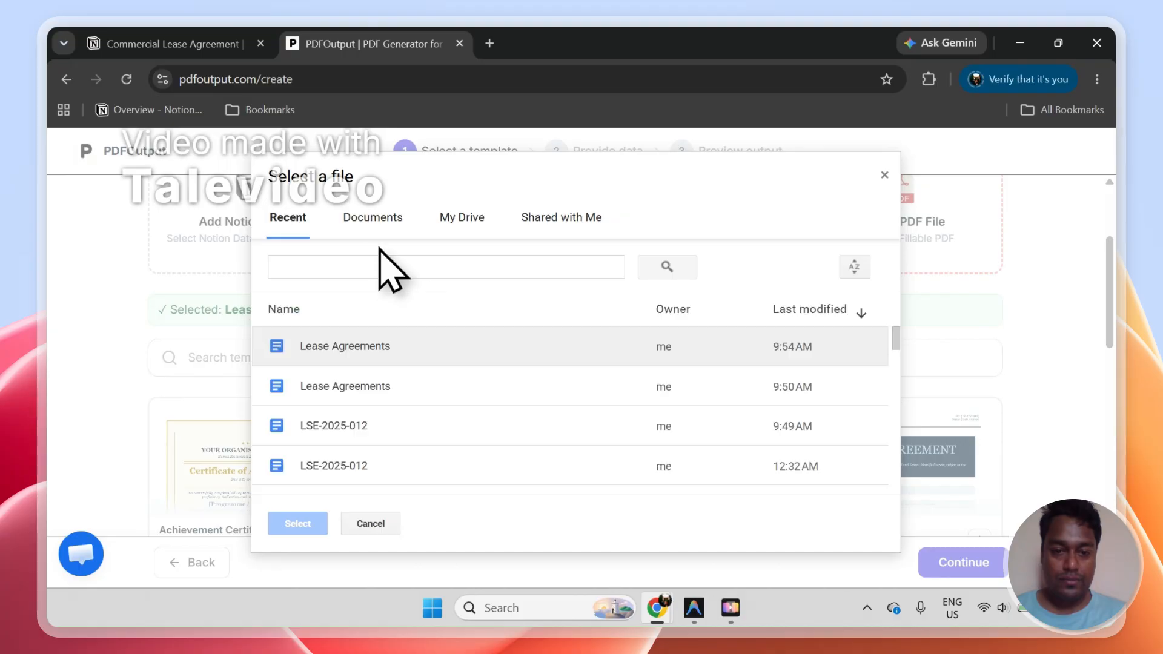
double_click(372, 387)
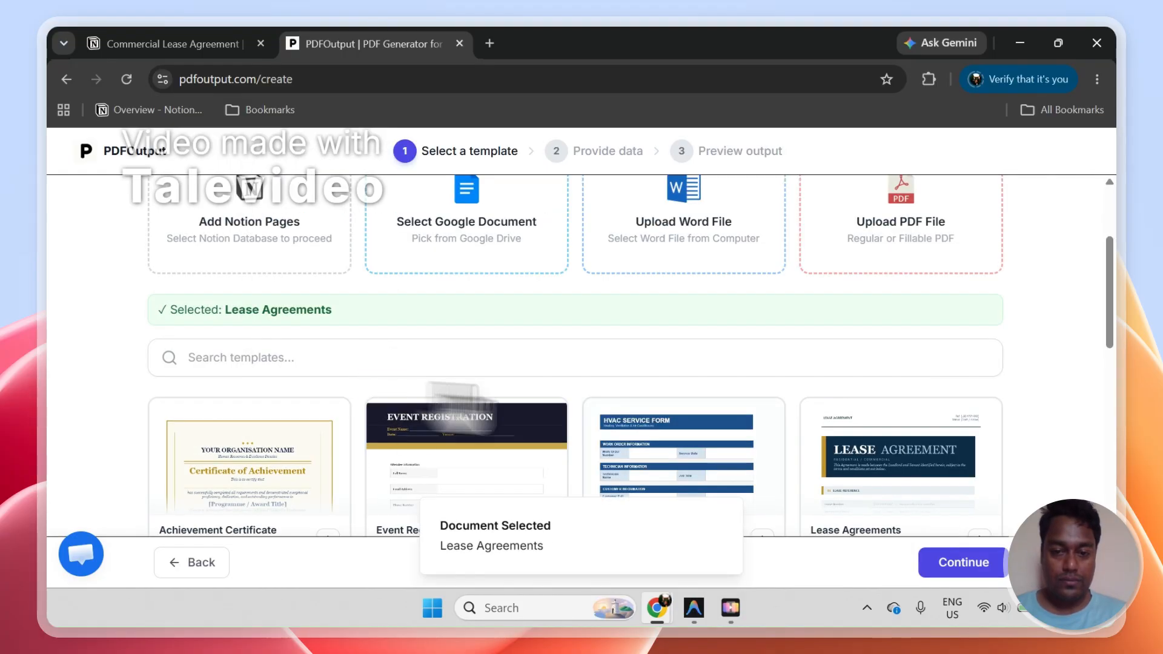
left_click(963, 563)
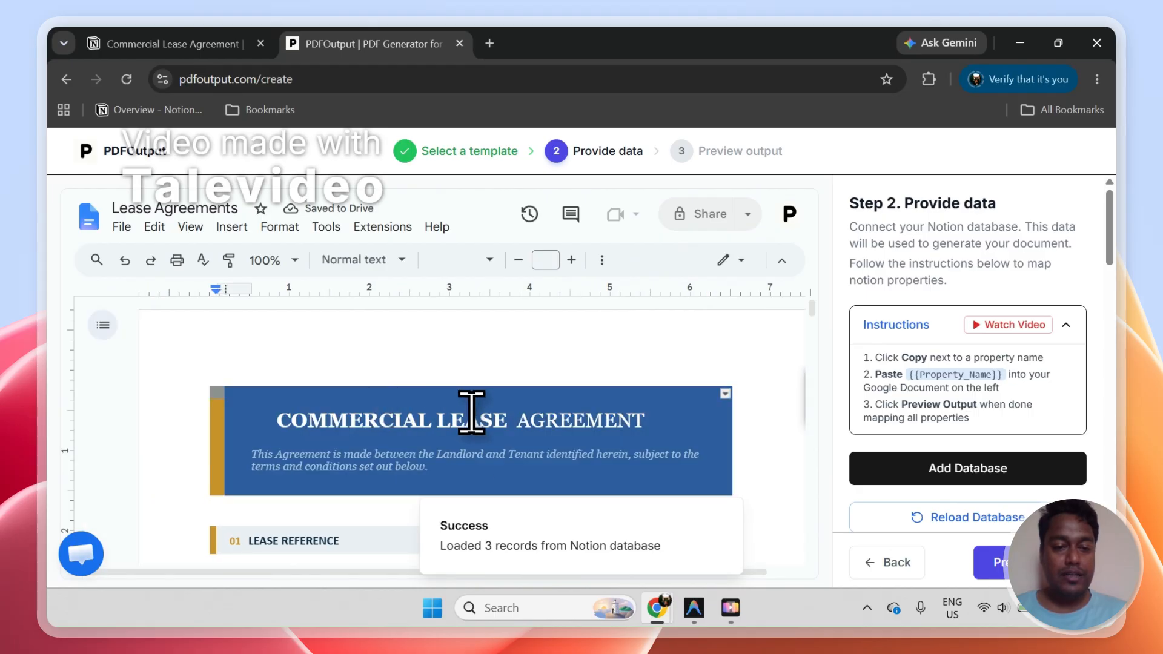
left_click(471, 413)
scroll(817, 327, "down", 12)
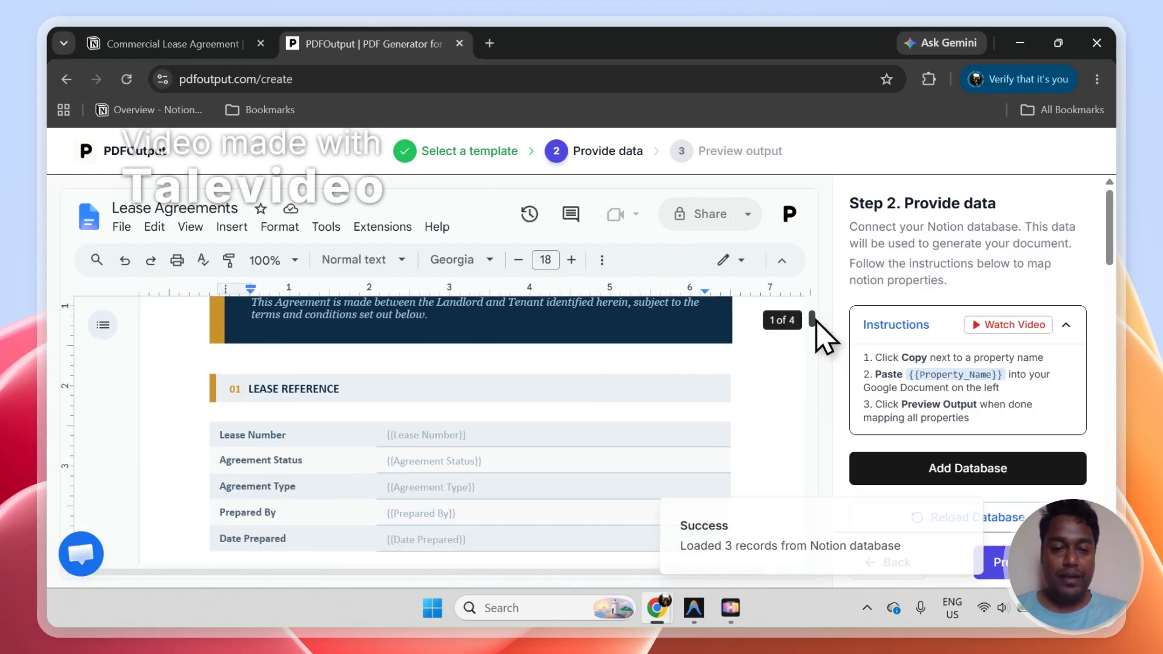
left_click_drag(814, 392, 812, 315)
Reload the list of available Notion databases and select the Commercial Agreement Database as the data source.
left_click_drag(1111, 253, 1106, 323)
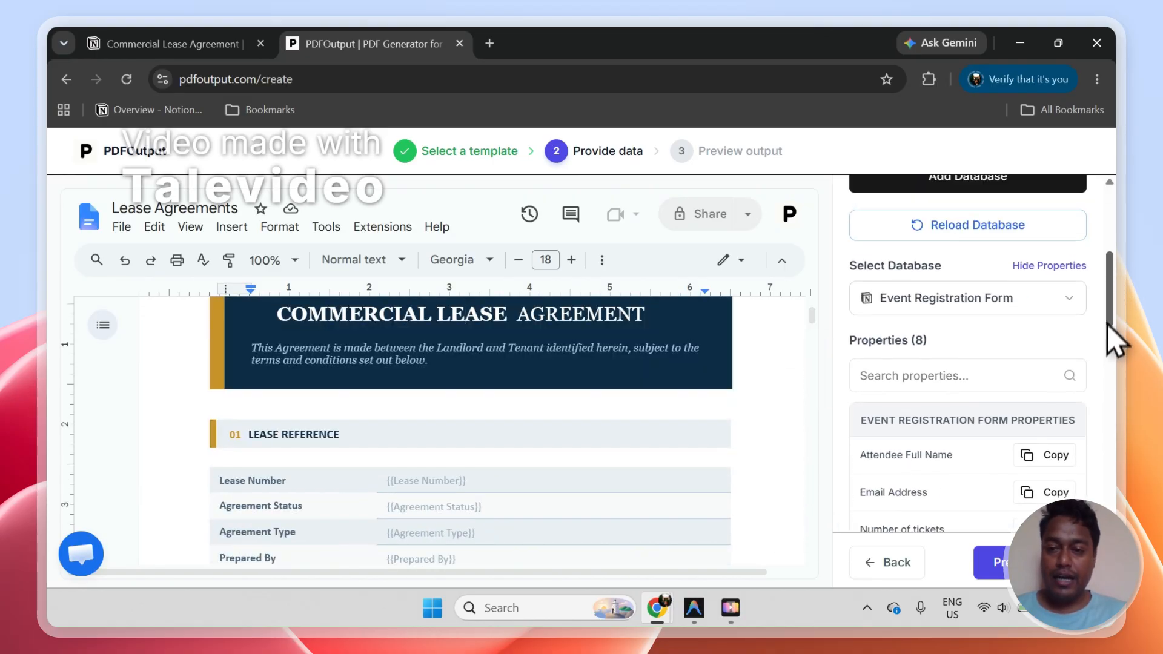
left_click(926, 314)
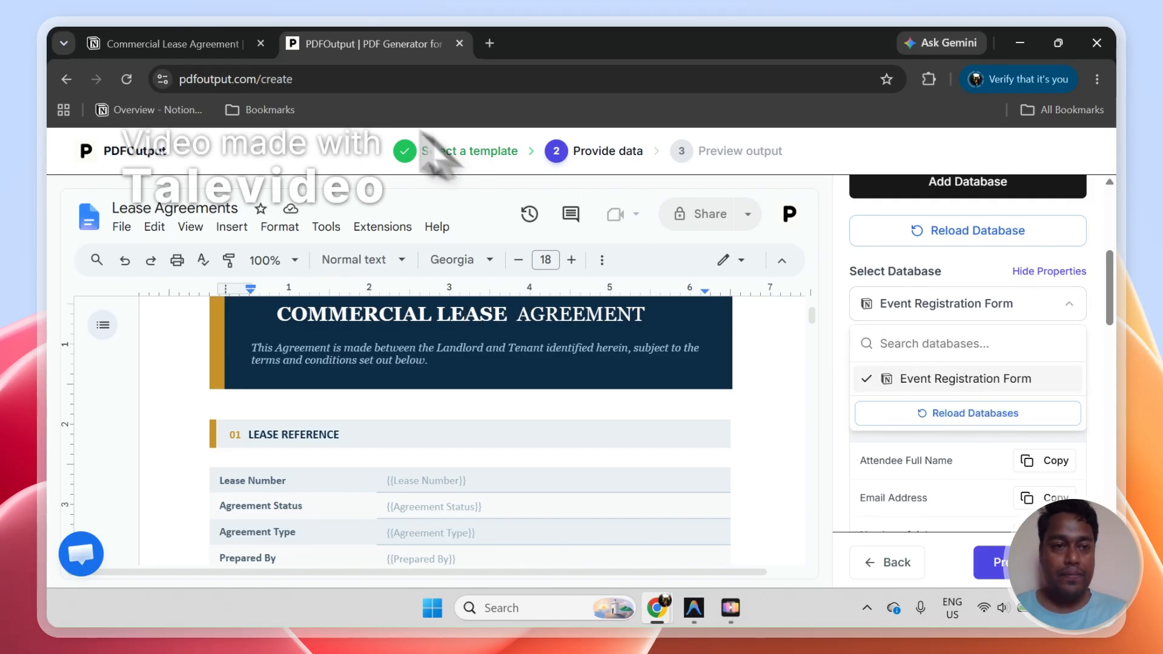
left_click(140, 43)
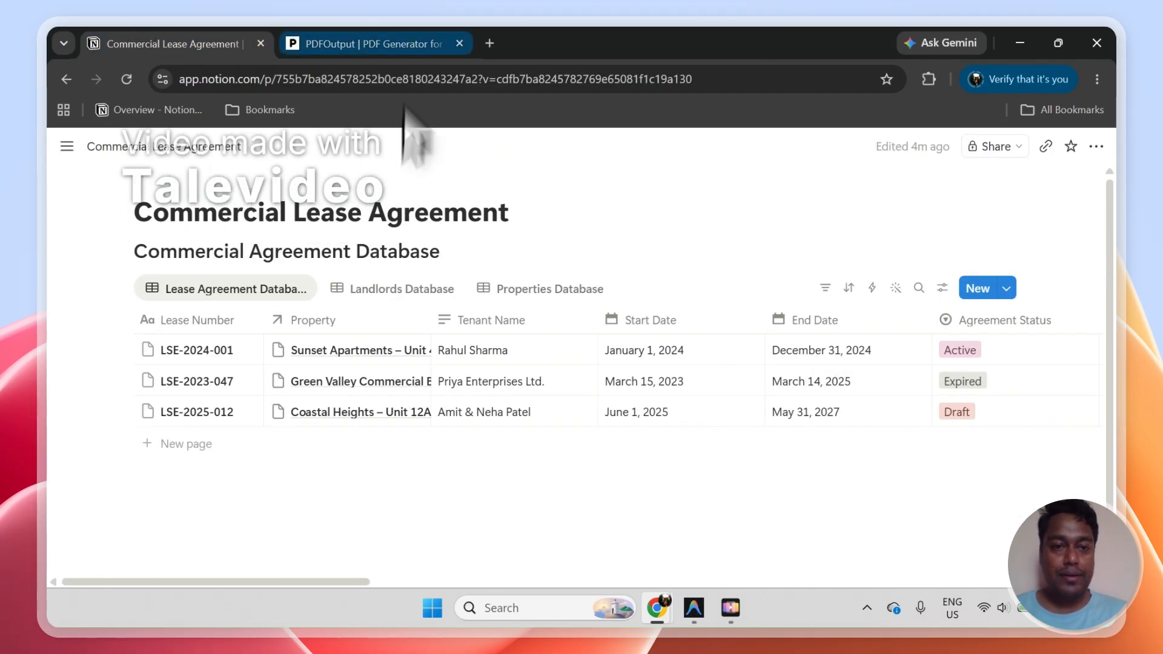
left_click(421, 46)
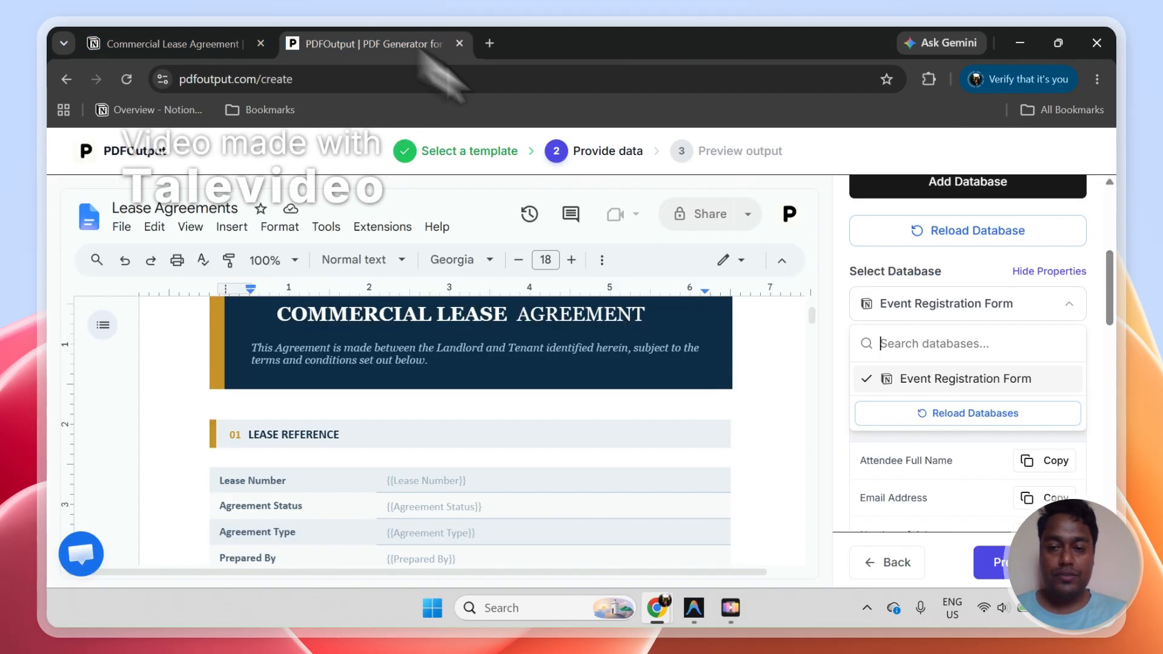
left_click(984, 416)
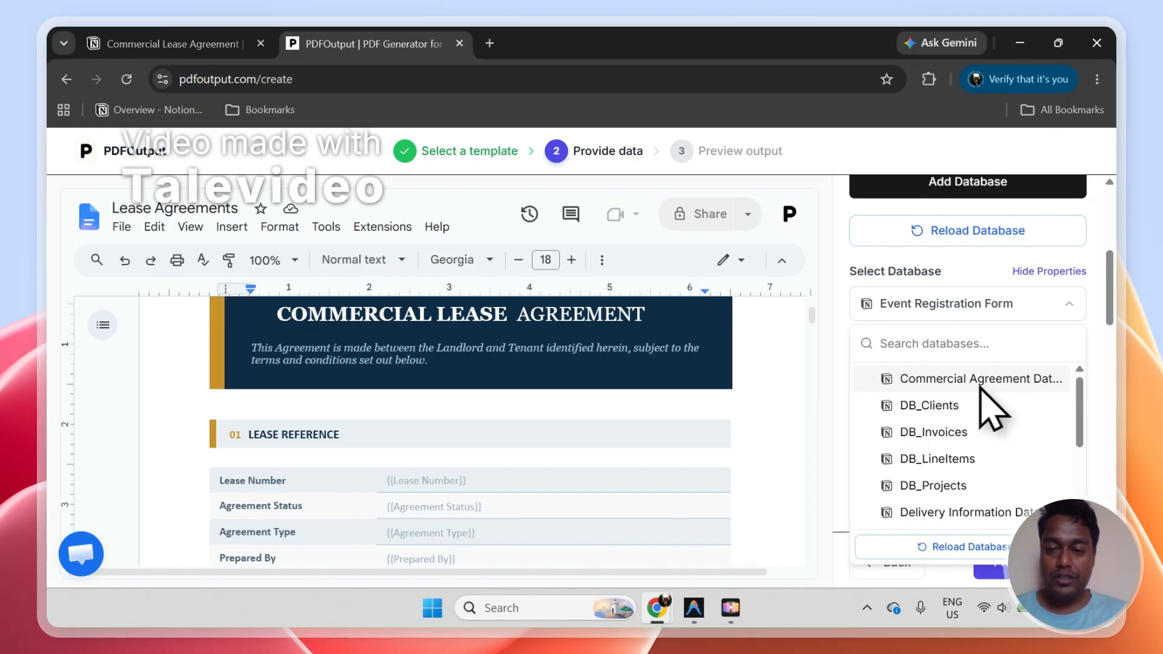
left_click(975, 381)
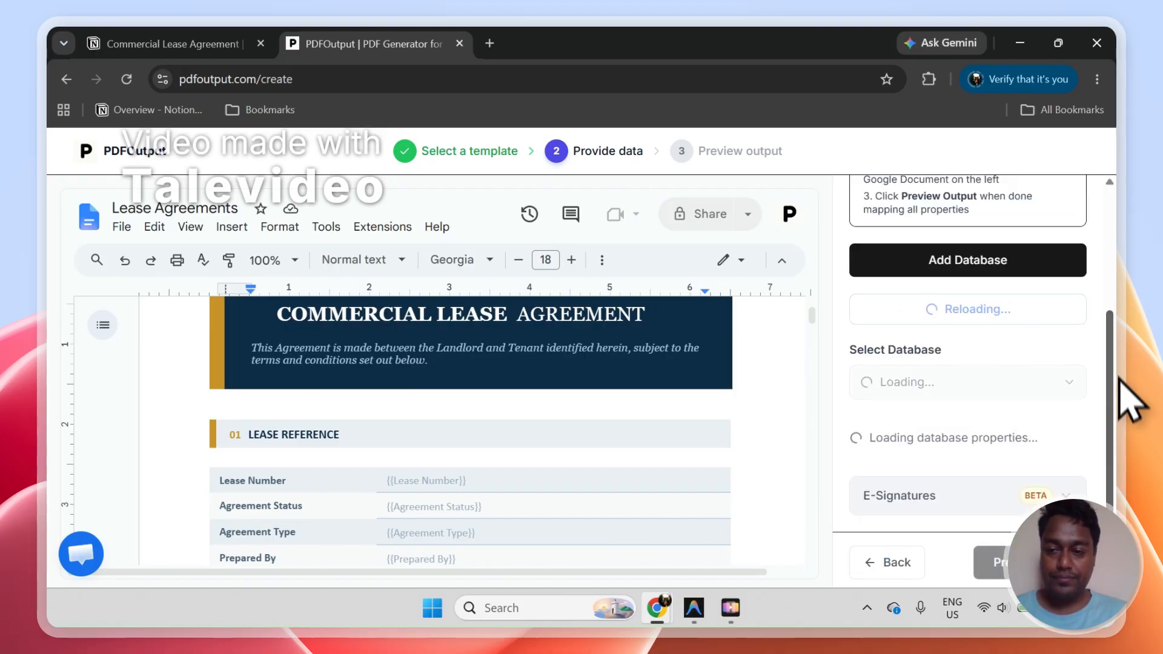
scroll(991, 444, "down", 1)
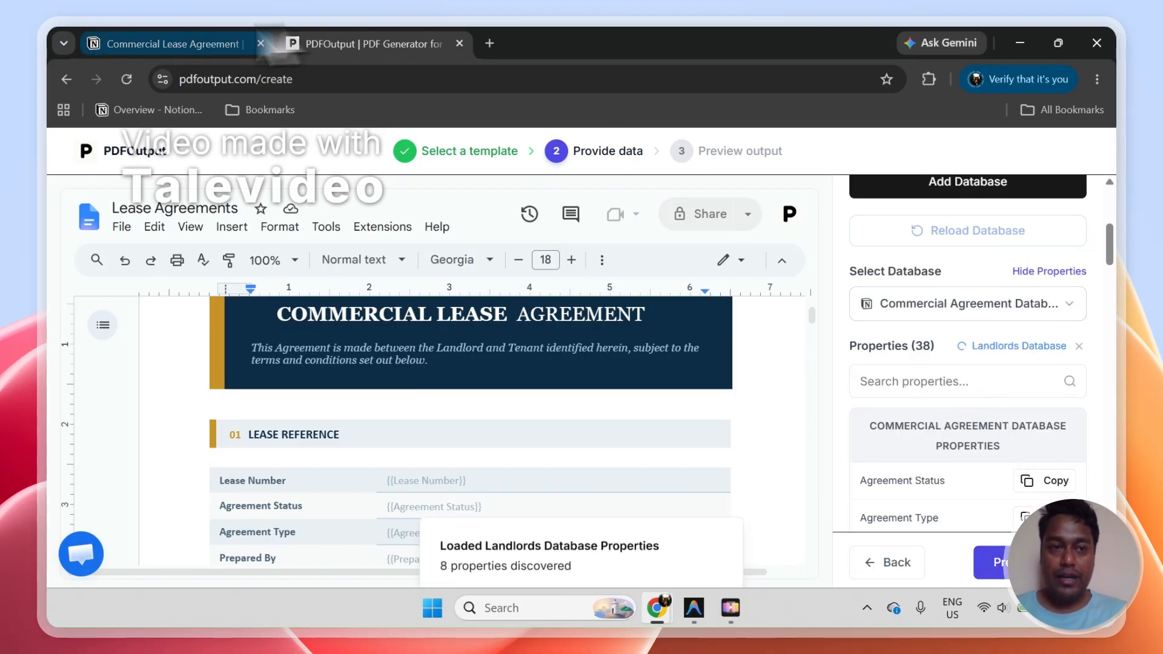
Review the Landlords, Properties and Lease Agreement databases with their relations in Notion, then examine the loaded property list in PDFOutput.
left_click(175, 44)
left_click(382, 293)
left_click(545, 291)
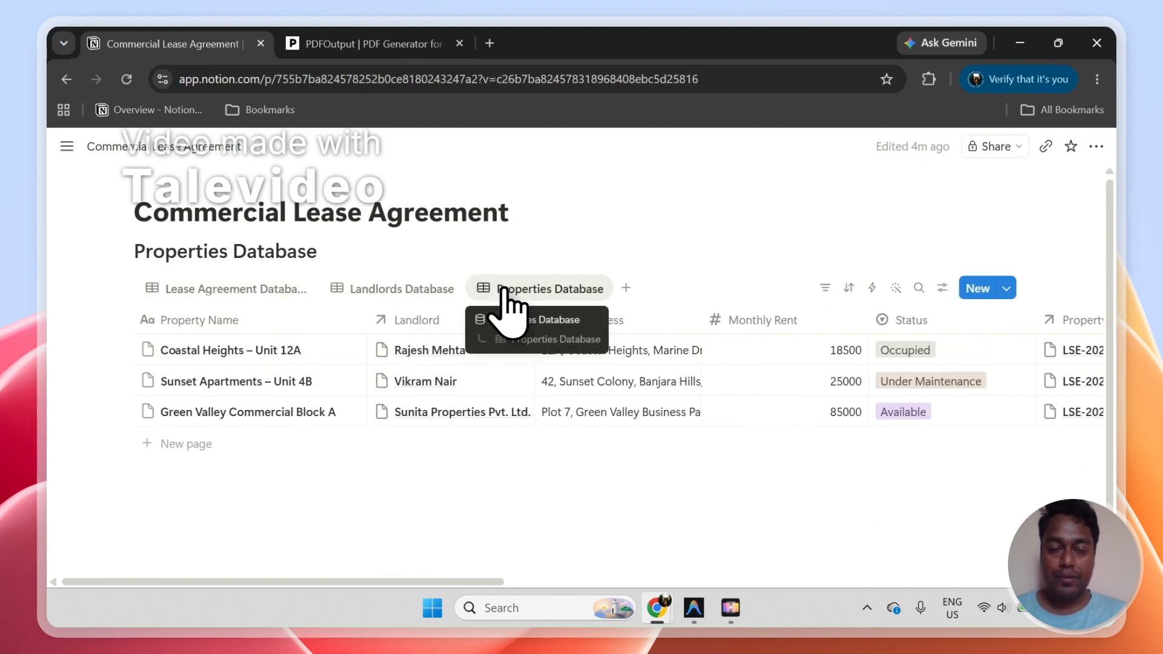
left_click(382, 45)
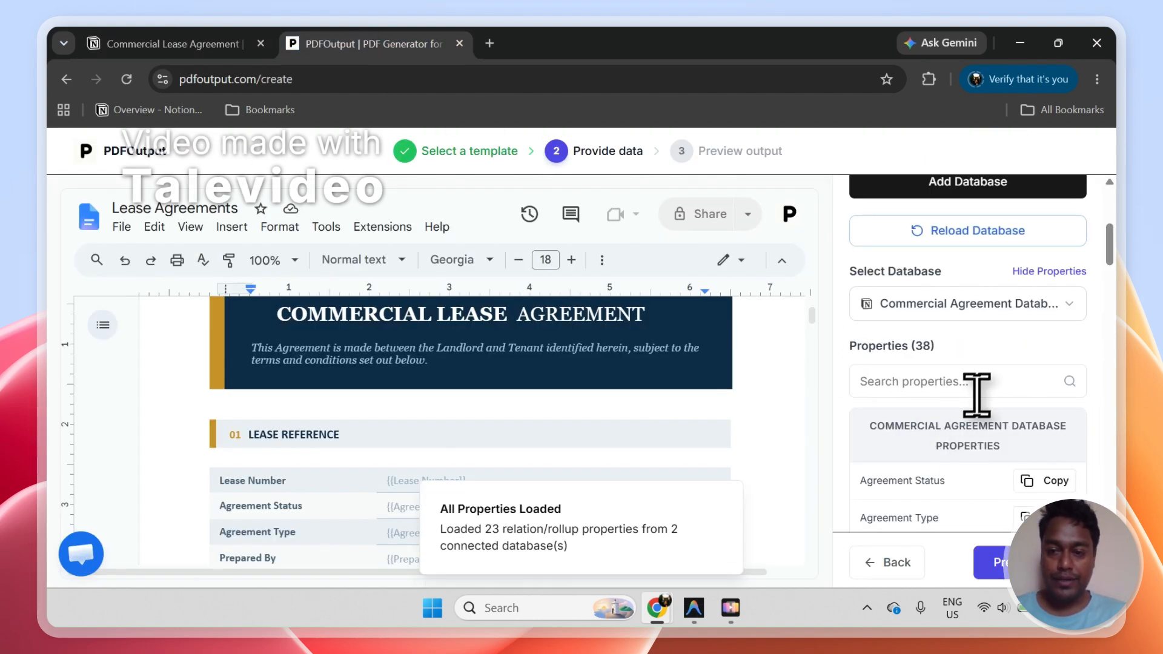
left_click(233, 45)
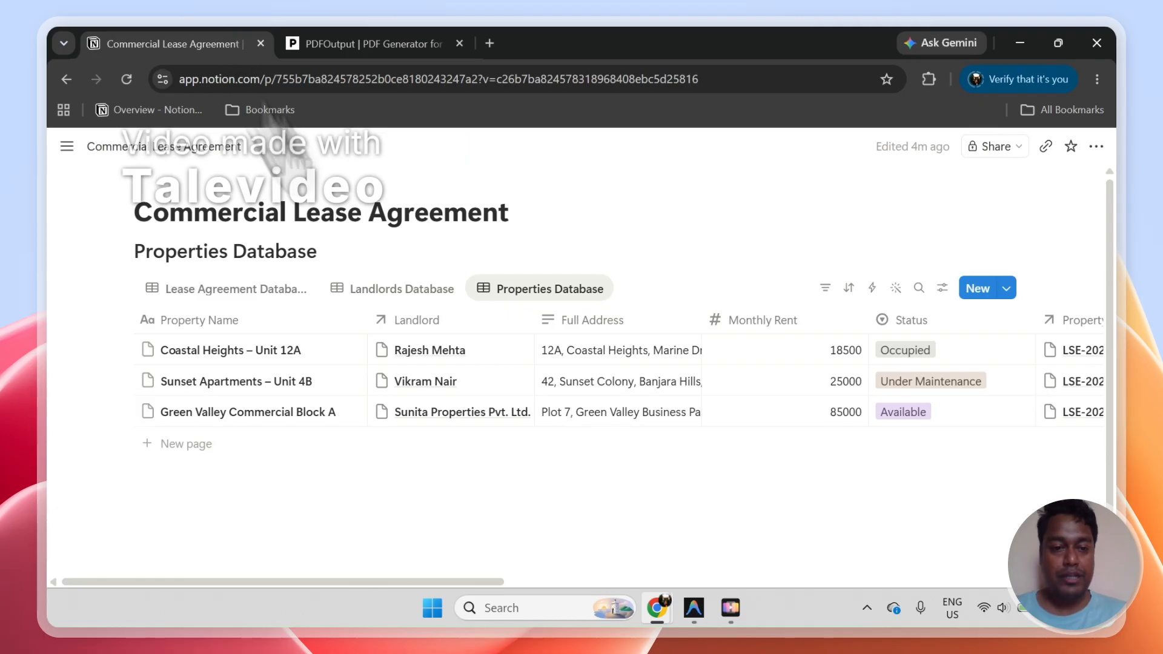
left_click(270, 292)
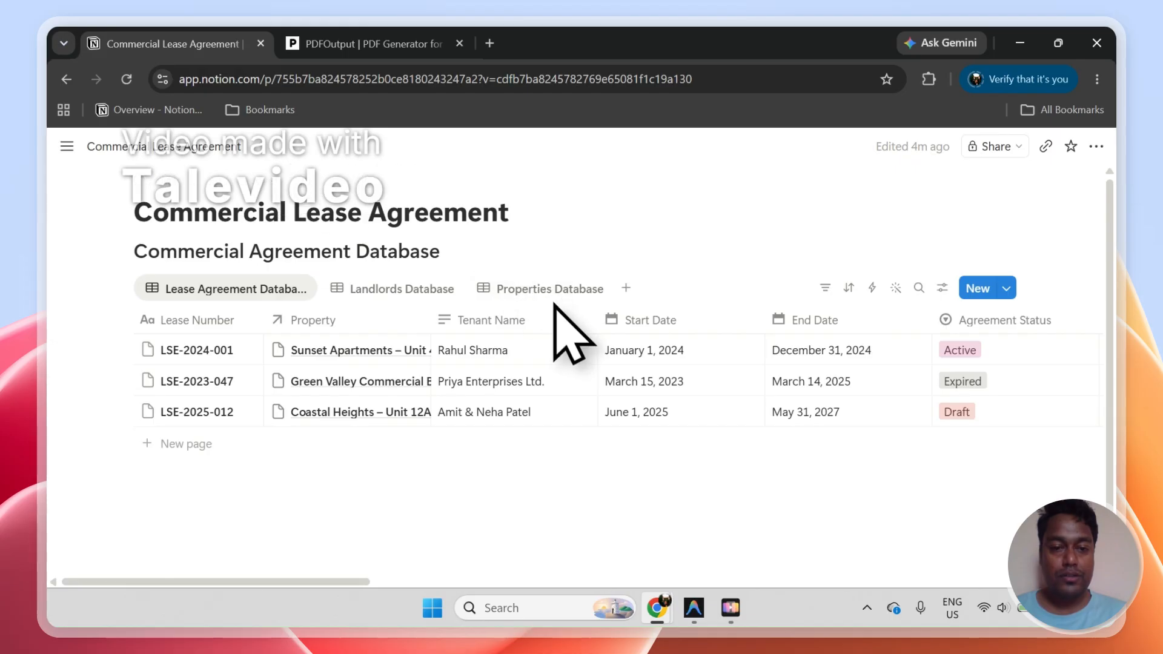
left_click_drag(352, 583, 1019, 614)
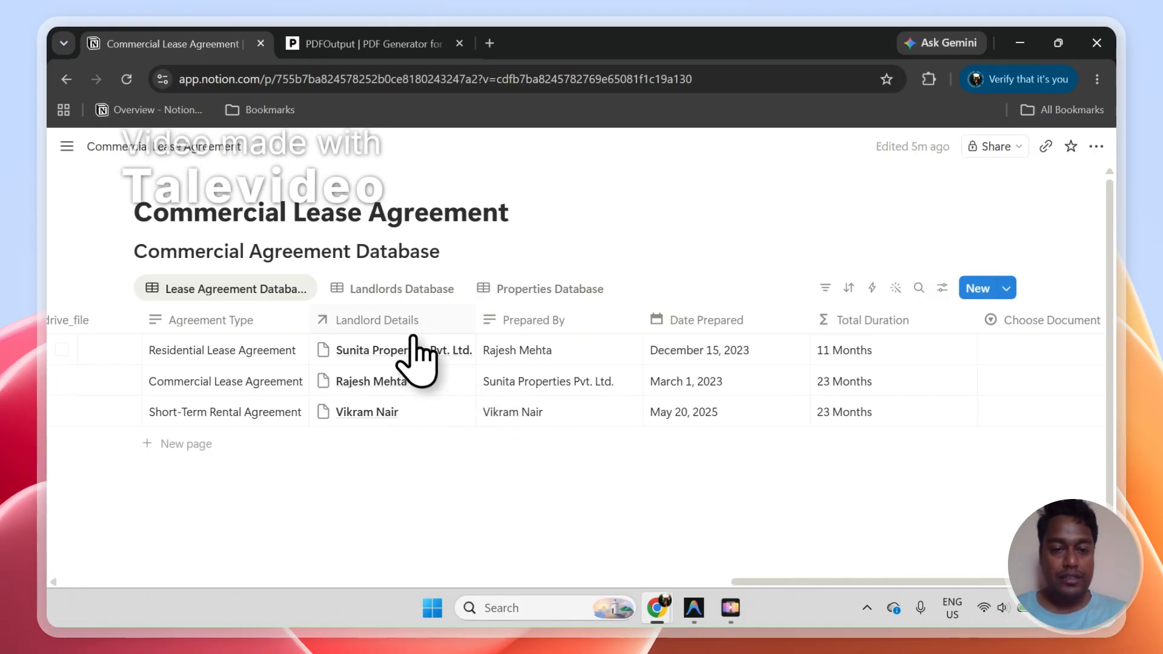
left_click_drag(784, 615, 181, 526)
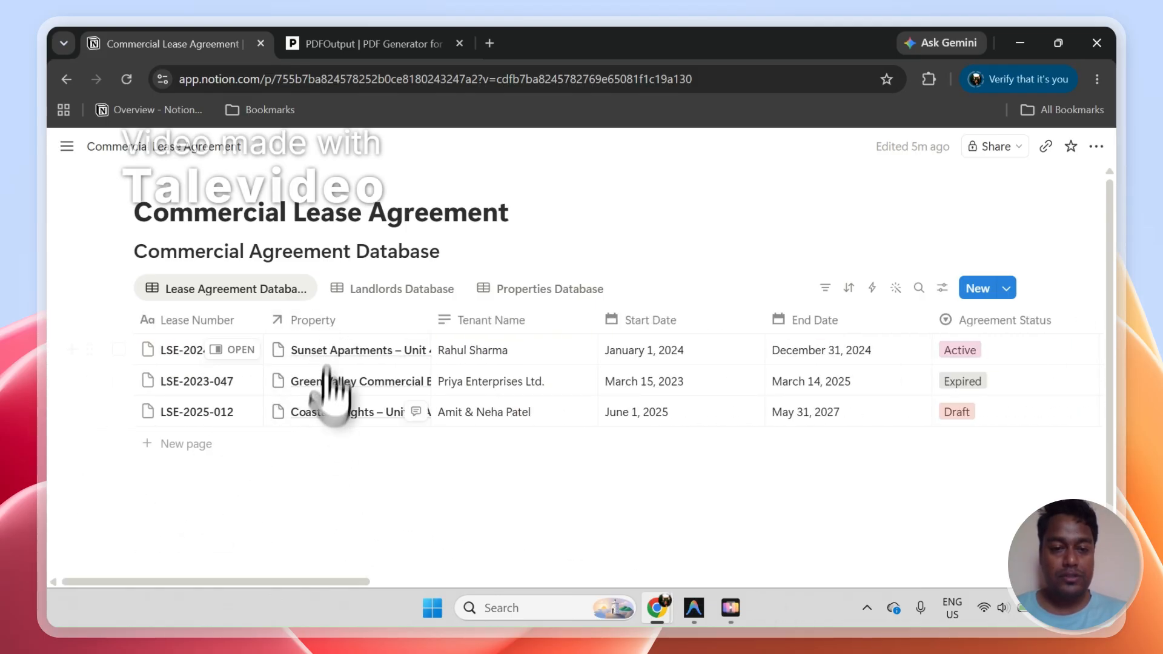
left_click(334, 36)
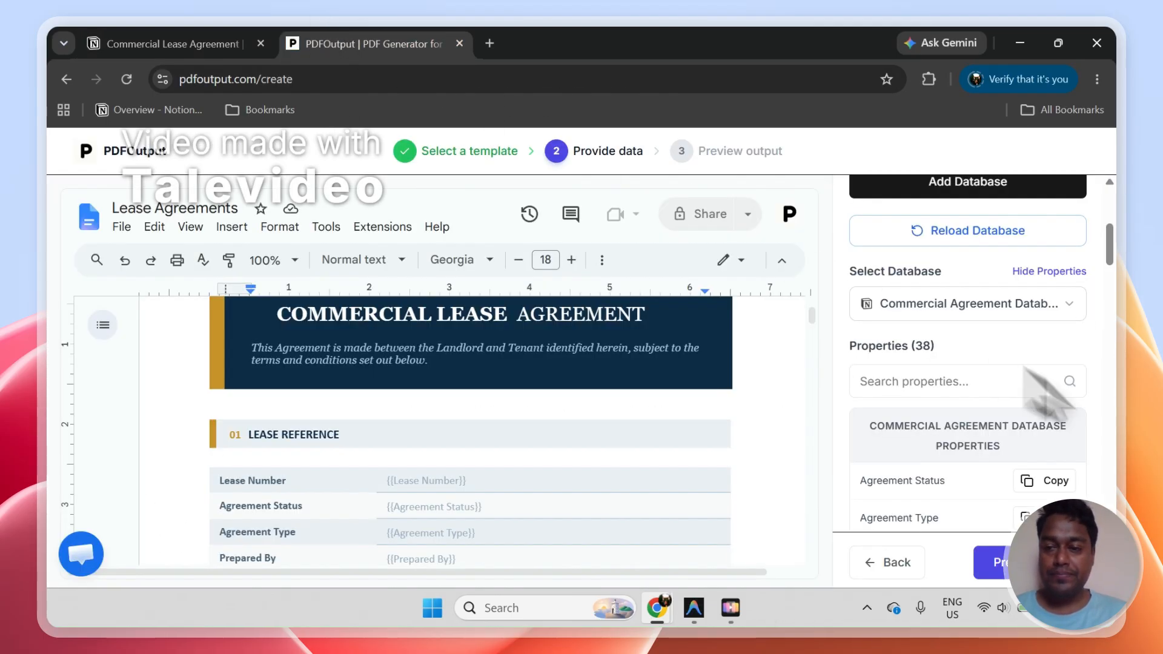
scroll(1121, 278, "down", 5)
scroll(1124, 306, "up", 4)
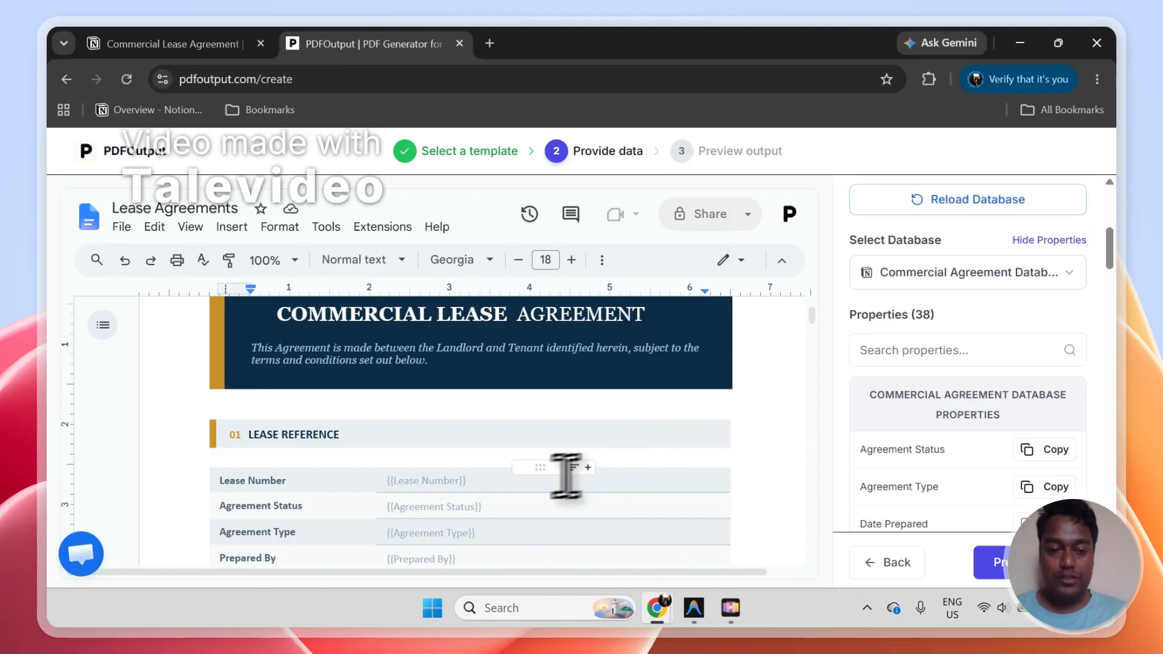
Clear the existing placeholders from the Lease Number, Agreement Status and Agreement Type rows of the Lease Reference table.
left_click(540, 485)
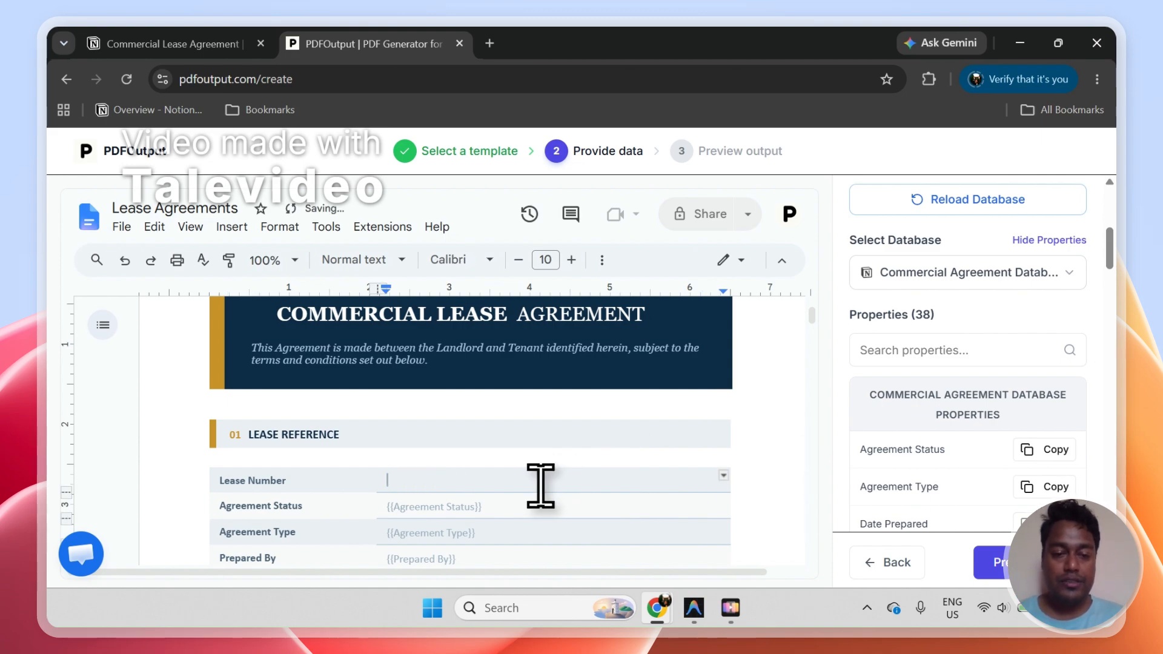
key("BackSpace")
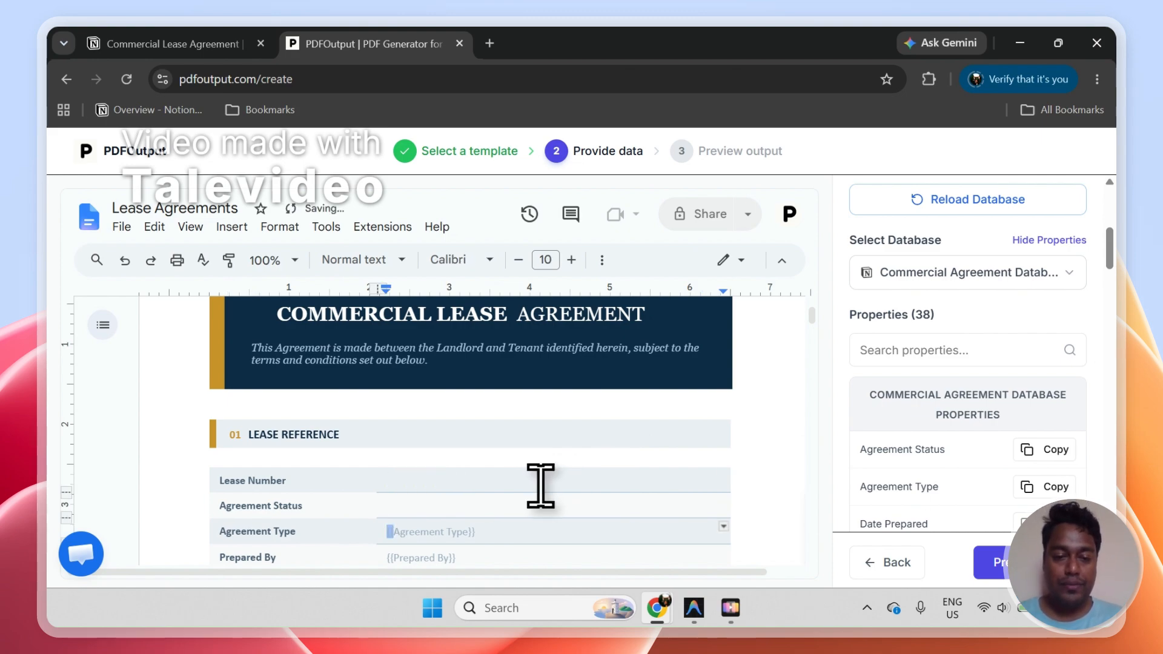
key("BackSpace")
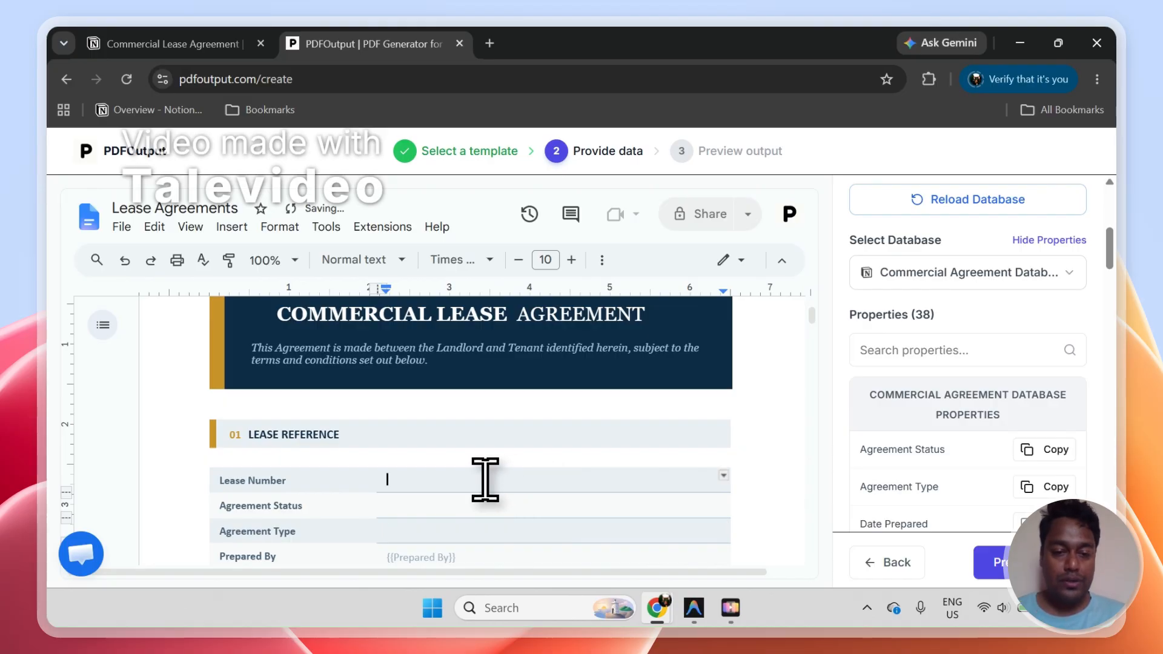
Search the properties for "Lease" and insert the copied {{Lease Number}} placeholder into the Lease Number row.
left_click(913, 358)
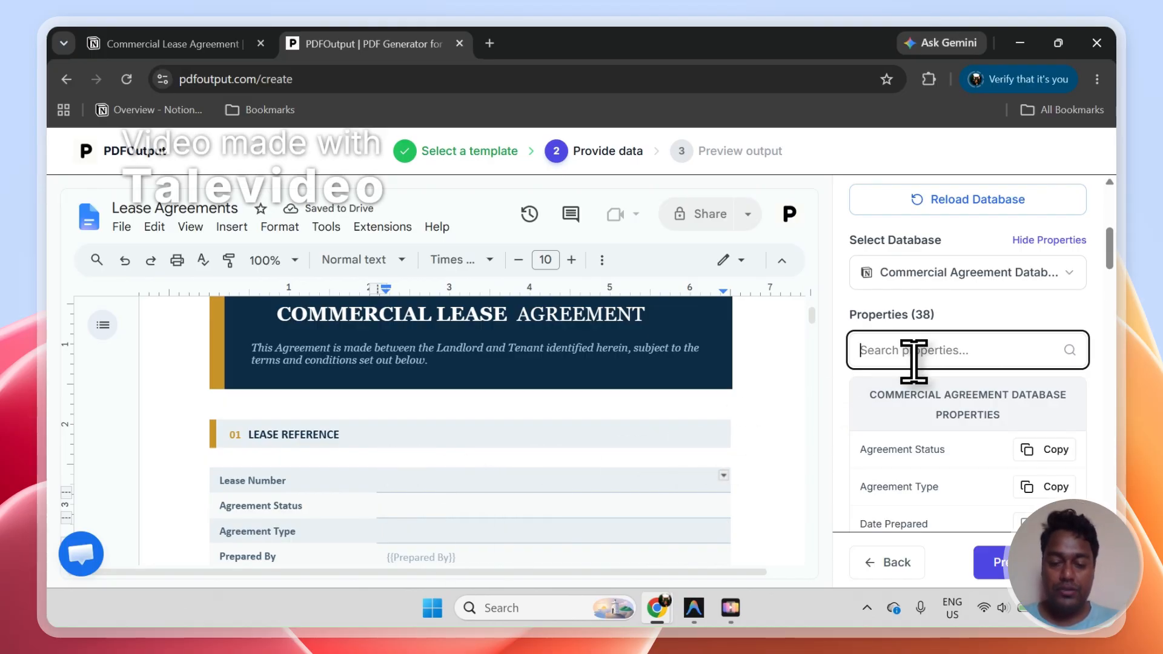
type("Lease")
left_click_drag(1112, 320, 1118, 365)
scroll(1117, 369, "up", 1)
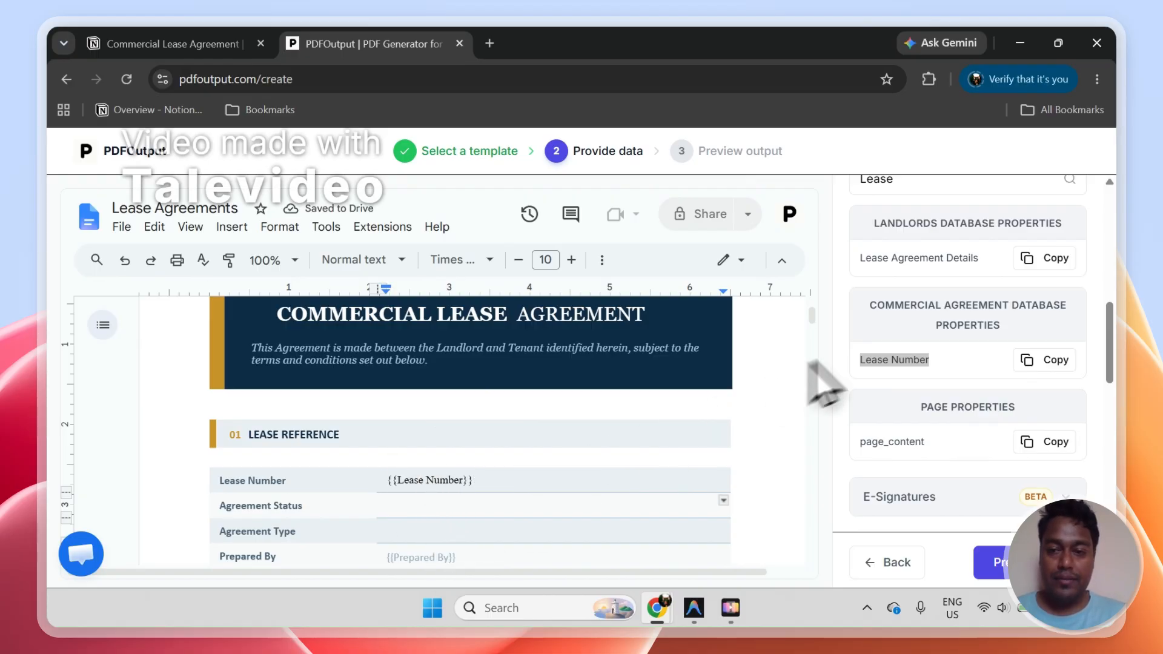
Search the properties for "Statu" and insert the copied {{Agreement Status}} placeholder into the Agreement Status row.
scroll(1110, 351, "up", 2)
left_click(960, 269)
key("ctrl+a")
type("Statu")
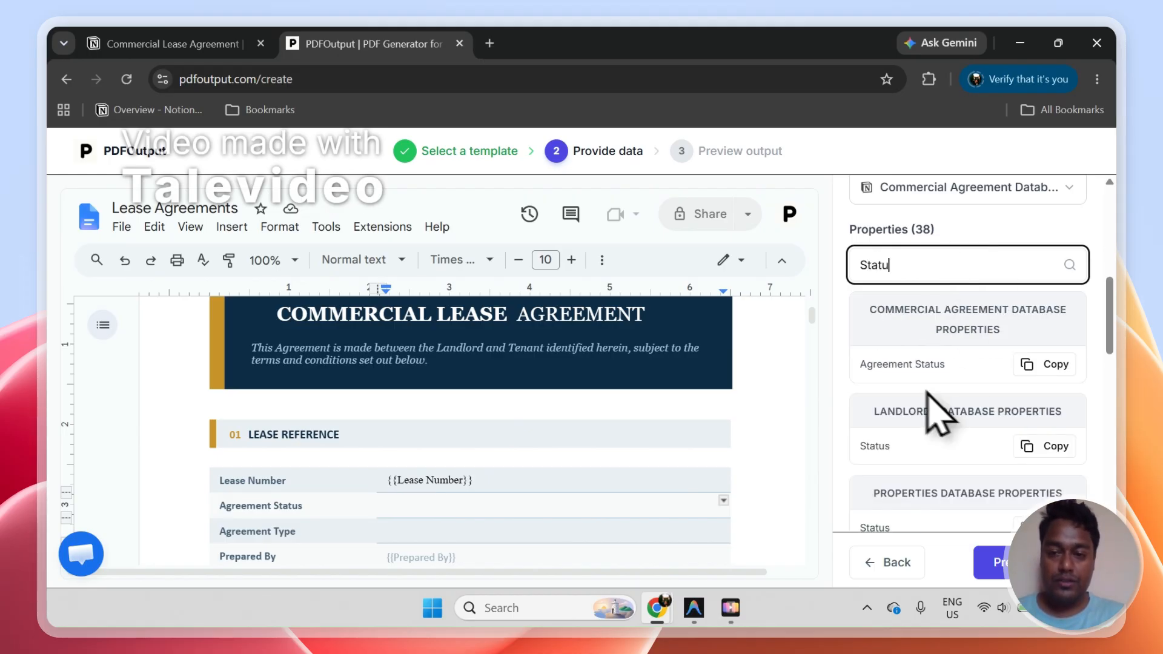
left_click(1037, 365)
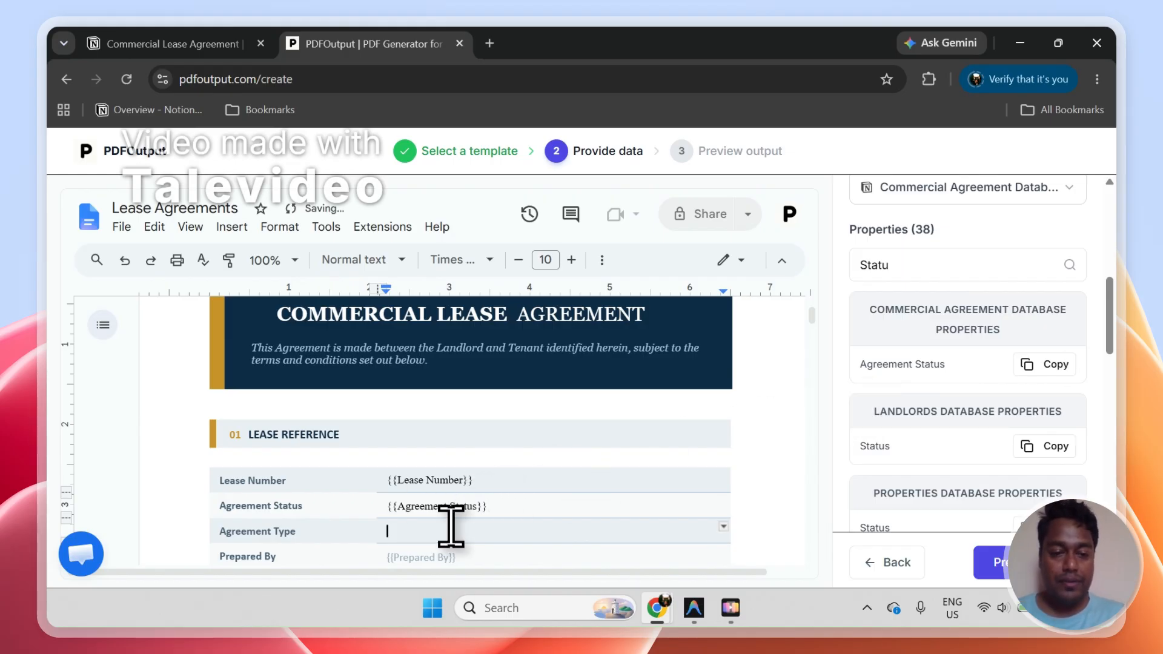
Search the properties for "Type" and insert the copied {{Agreement Type}} placeholder into the Agreement Type row.
left_click_drag(451, 524, 572, 530)
left_click(923, 264)
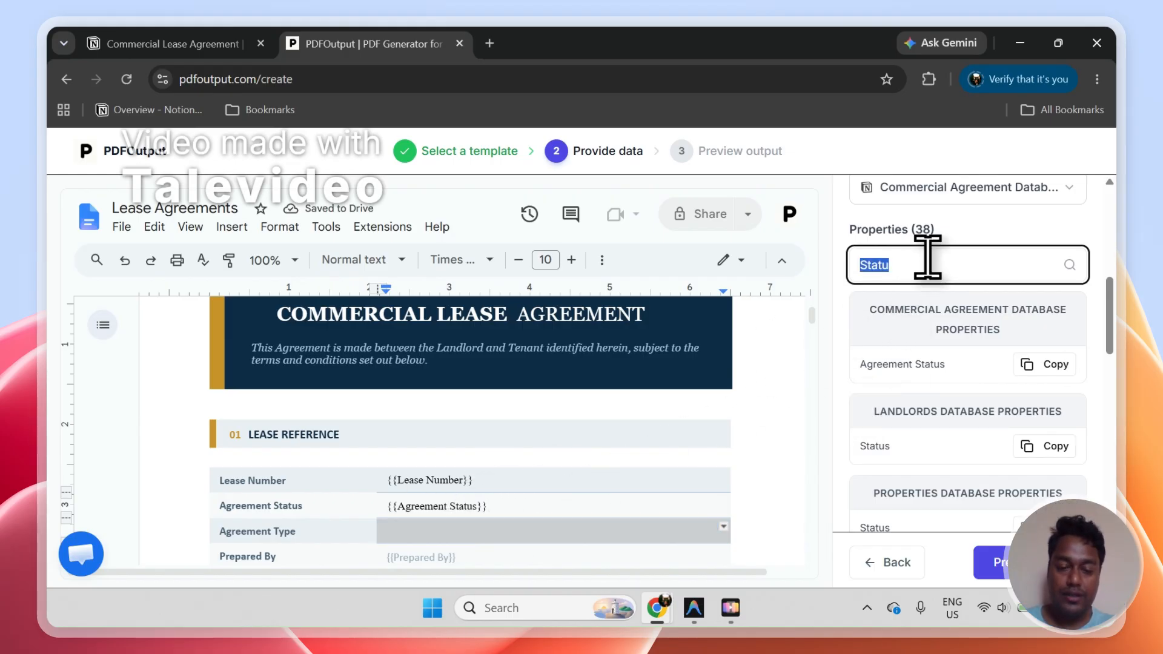
type("Type")
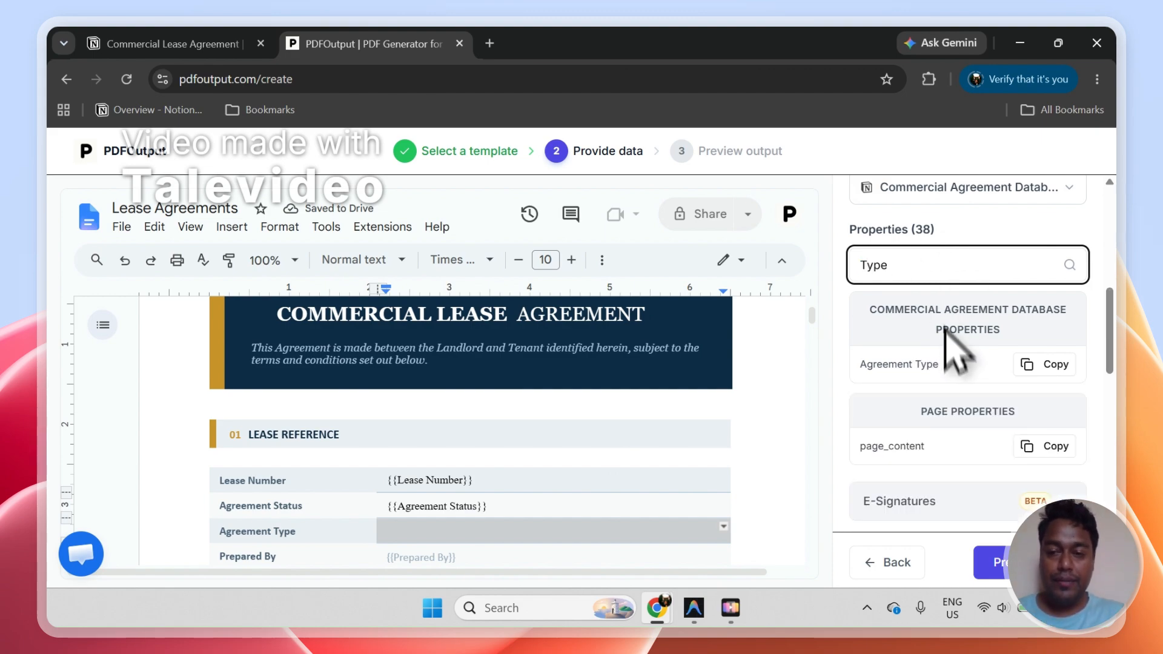
left_click(1048, 365)
left_click(543, 535)
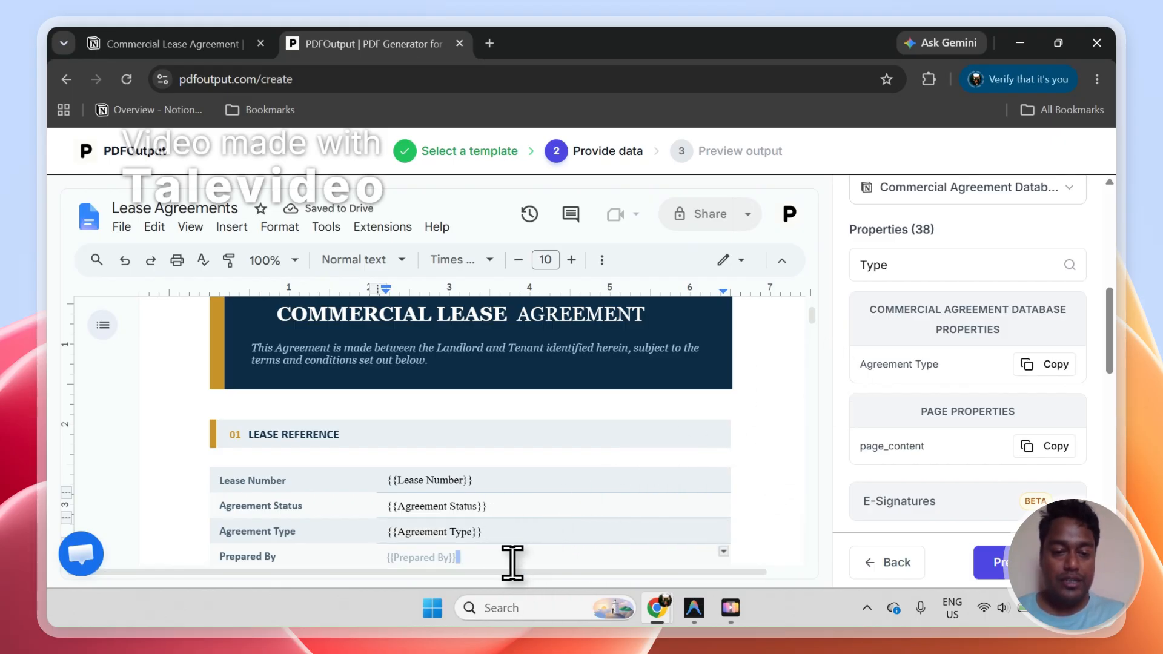
Copy the {{Prepared By}} placeholder's formatting onto the Lease Number, Agreement Status and Agreement Type placeholders.
left_click(229, 260)
mouse_move(513, 530)
left_mouse_down()
mouse_move(454, 480)
mouse_move(436, 485)
left_mouse_up()
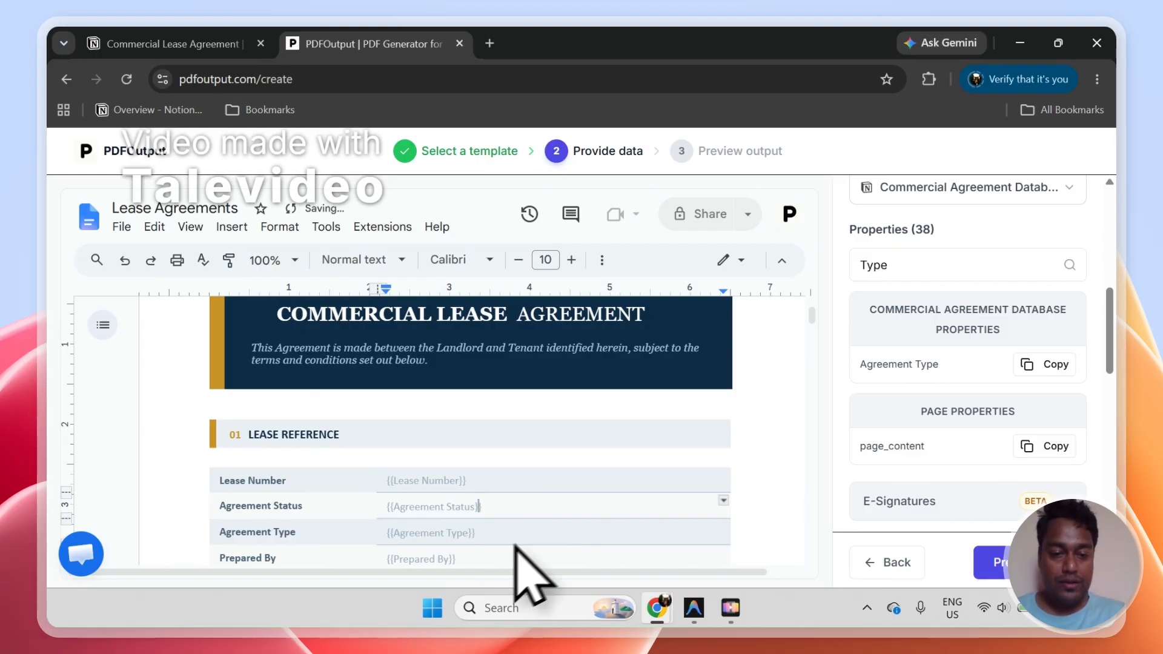
Examine the PDF File Name and PDF Attachment Field settings and compare them with the Lease Number and PDFFiles columns in Notion.
left_click_drag(1109, 333, 1118, 399)
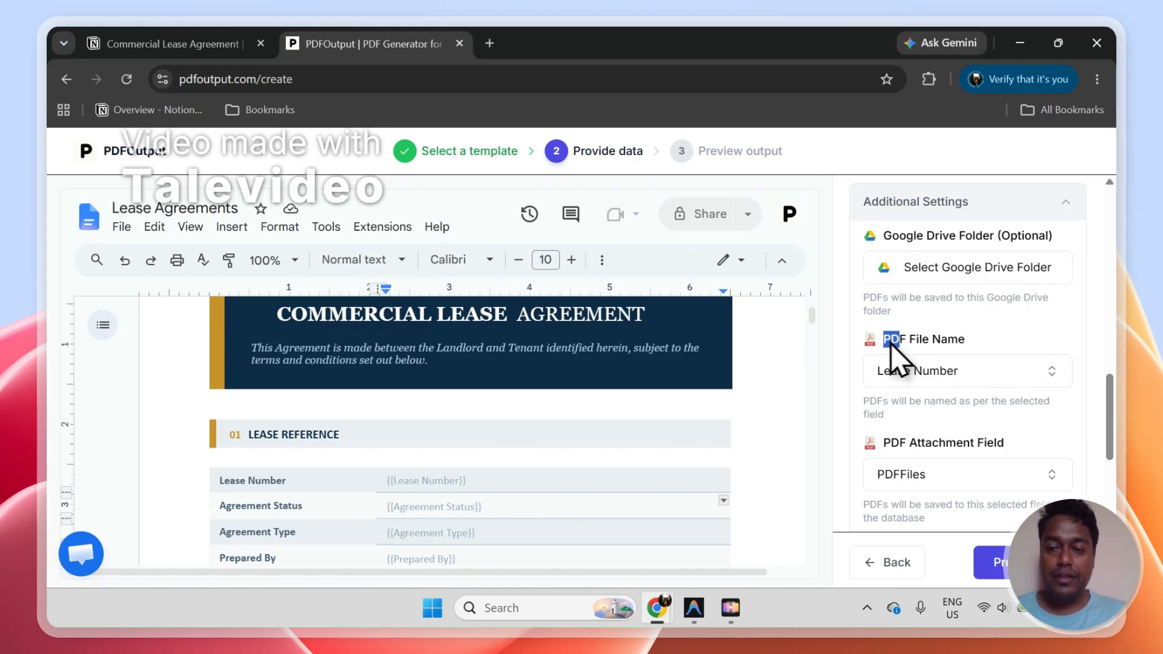
left_click(169, 43)
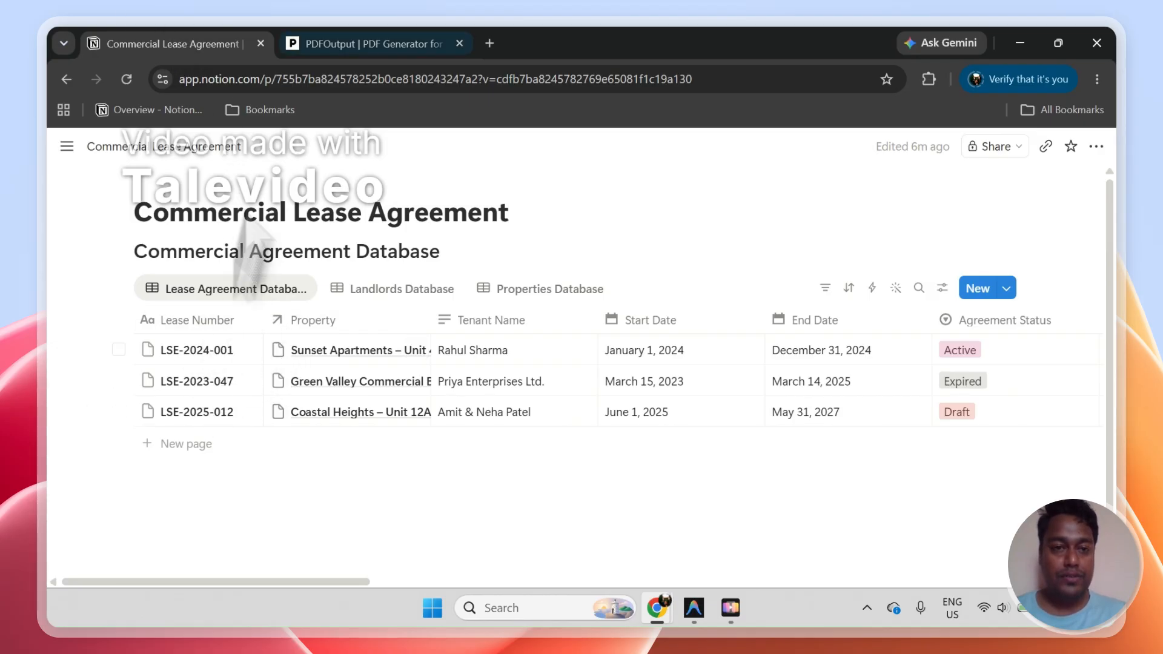
left_click(300, 41)
left_click(922, 378)
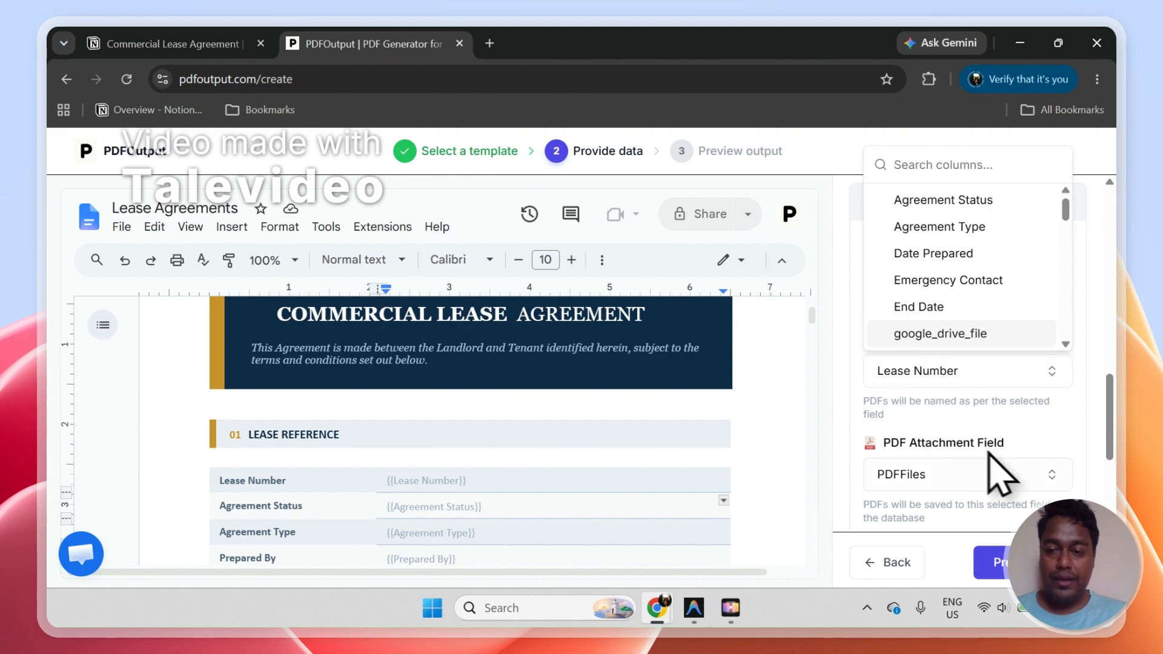
left_click(1024, 446)
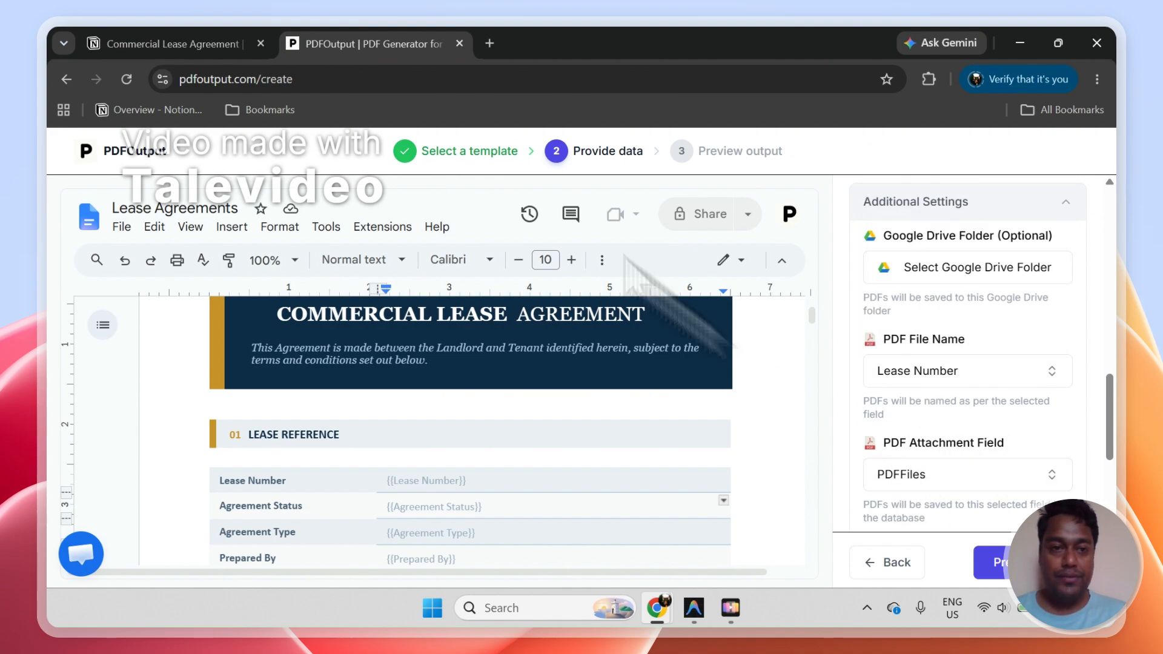
left_click(249, 44)
left_click_drag(333, 582, 778, 613)
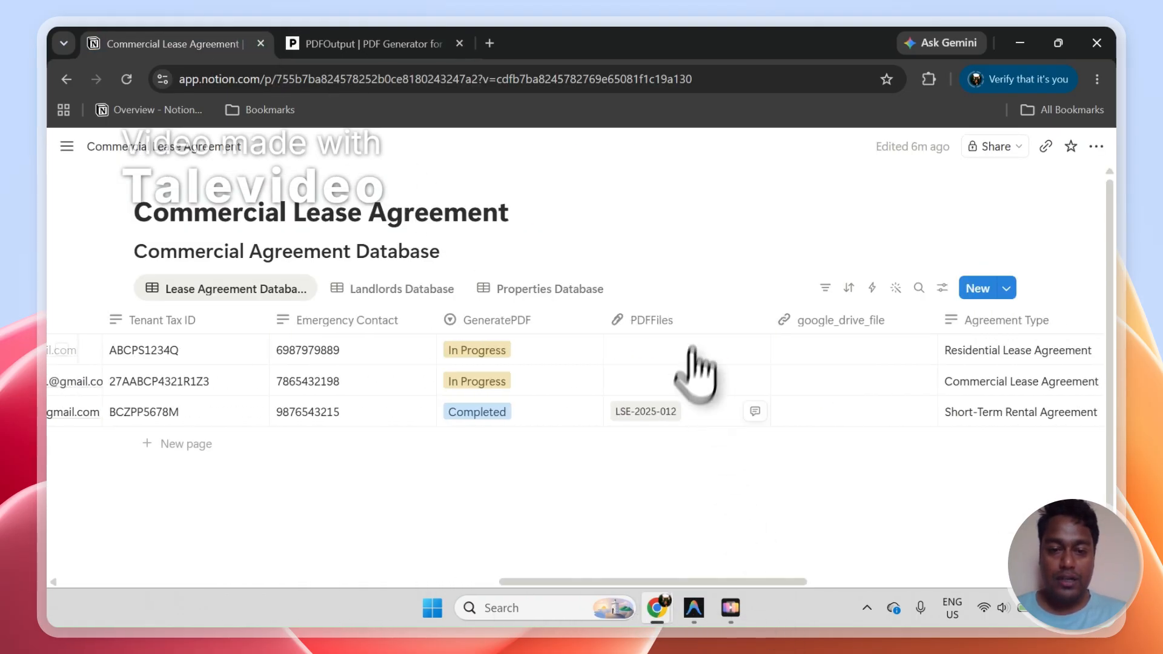
left_click(381, 43)
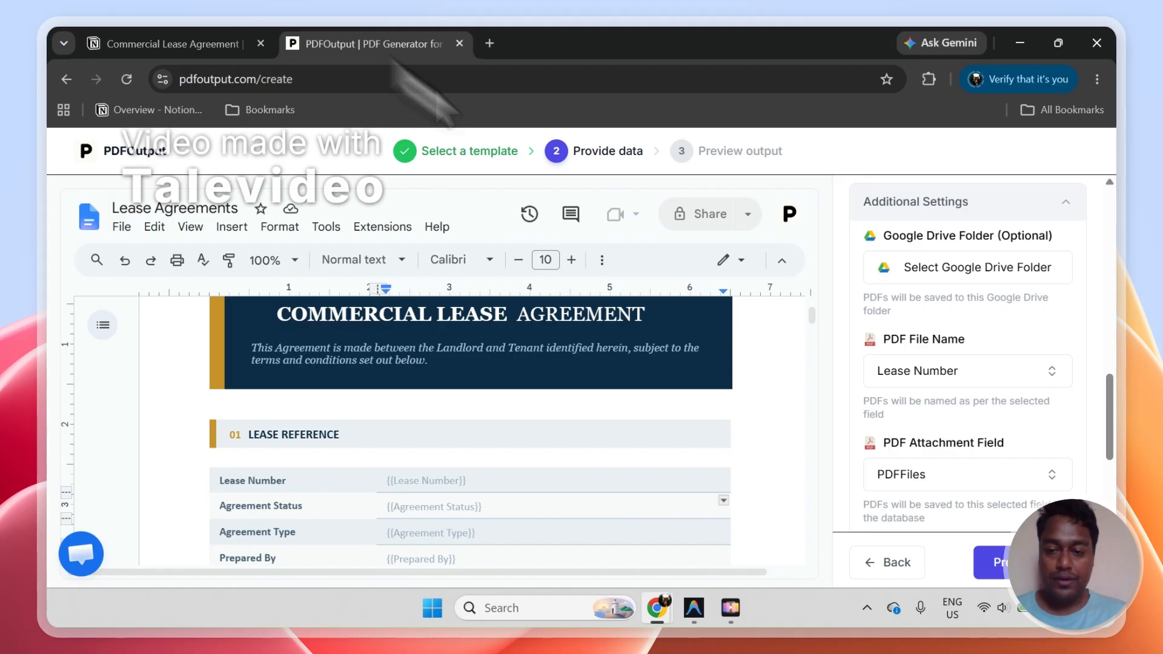
Keep the remaining attachment and overwrite settings and proceed to the output preview to generate a test lease PDF.
scroll(1033, 469, "down", 4)
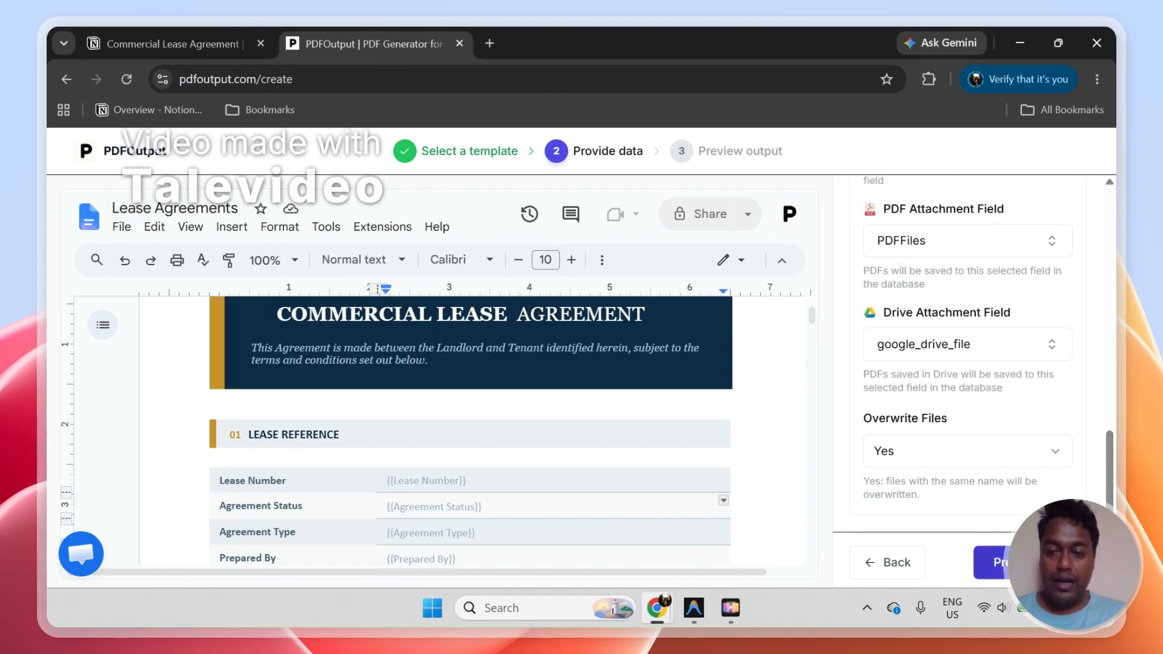
left_click(993, 562)
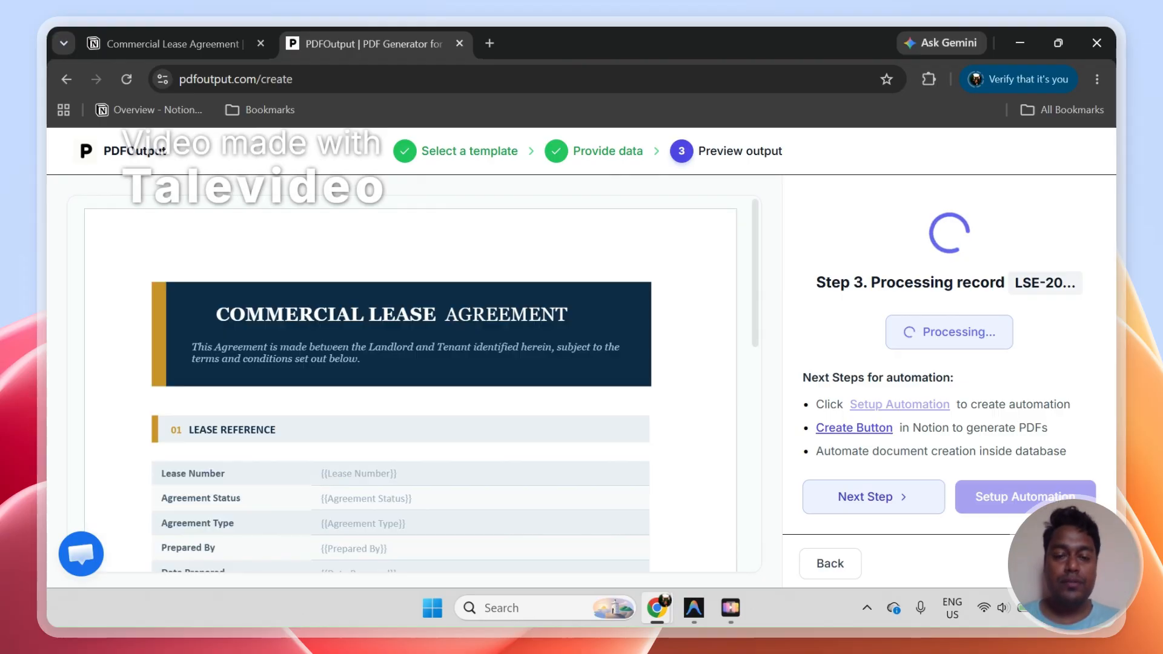
Switch to Notion and delete the existing attachment from the PDFFiles cell of the Short-Term Rental Agreement record.
left_click(221, 43)
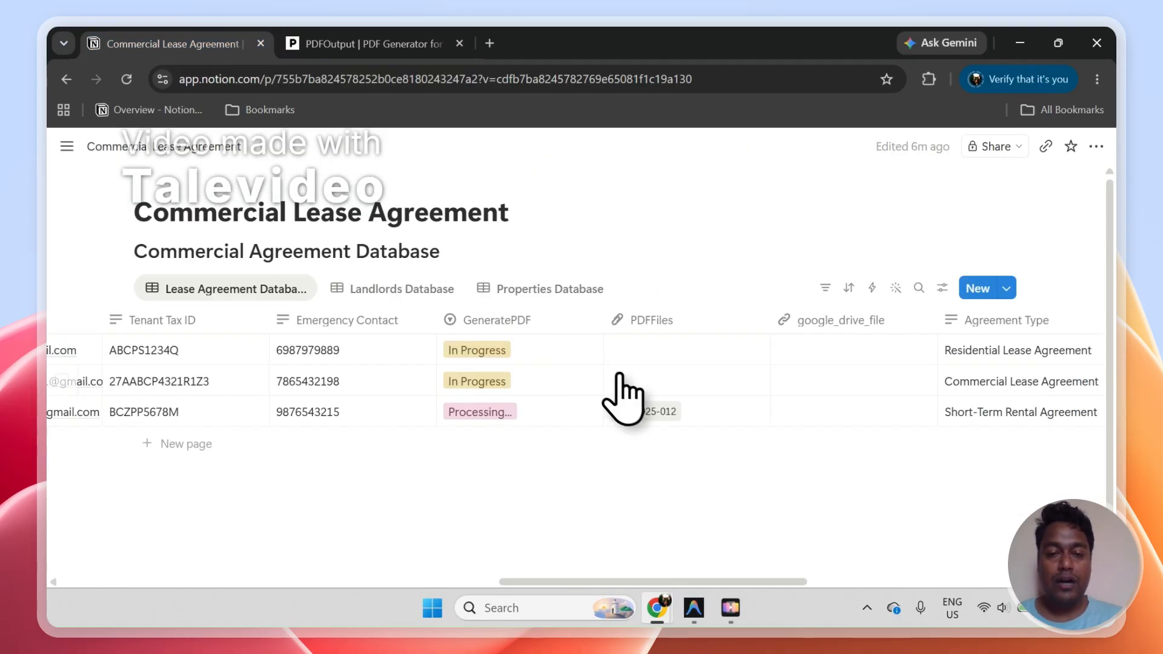
left_click(689, 414)
left_click(793, 413)
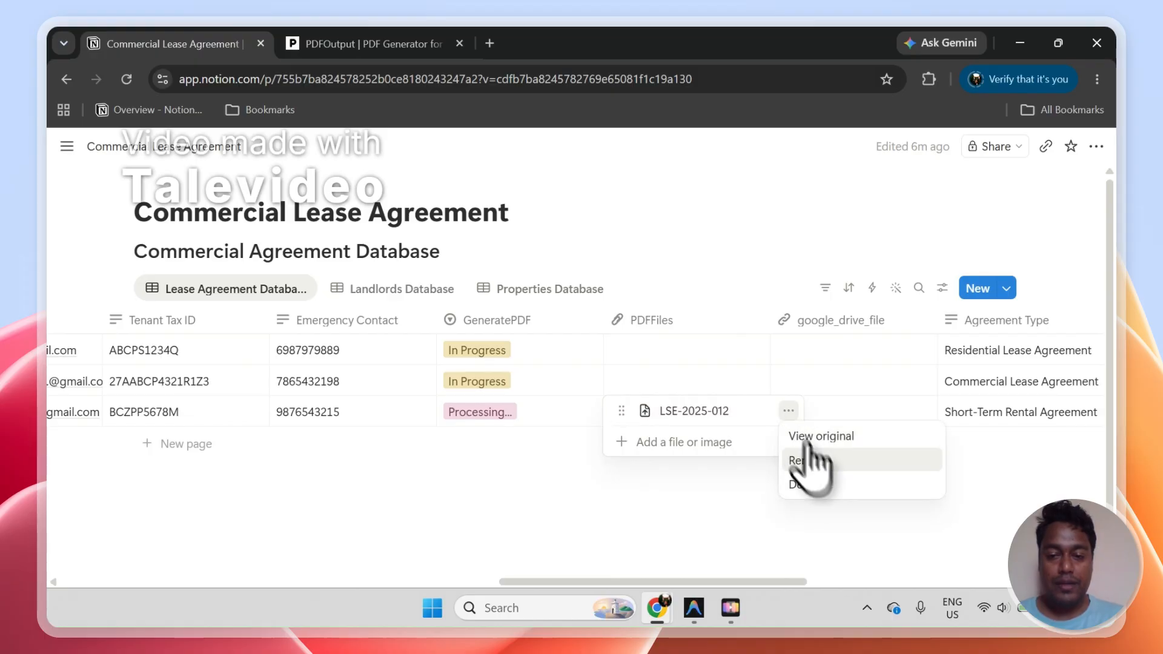
left_click(815, 483)
left_click(683, 467)
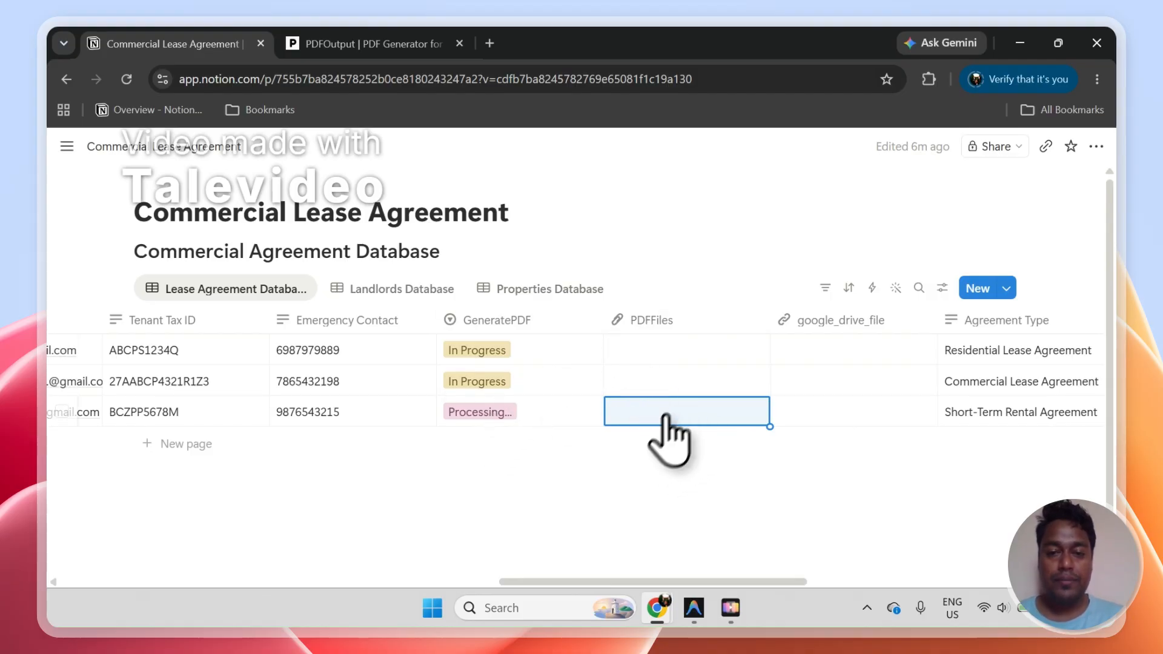
Examine the preview's Lease Reference, Start Date, End Date and Total Duration placeholders and check the record's GeneratePDF status in Notion.
left_click(328, 38)
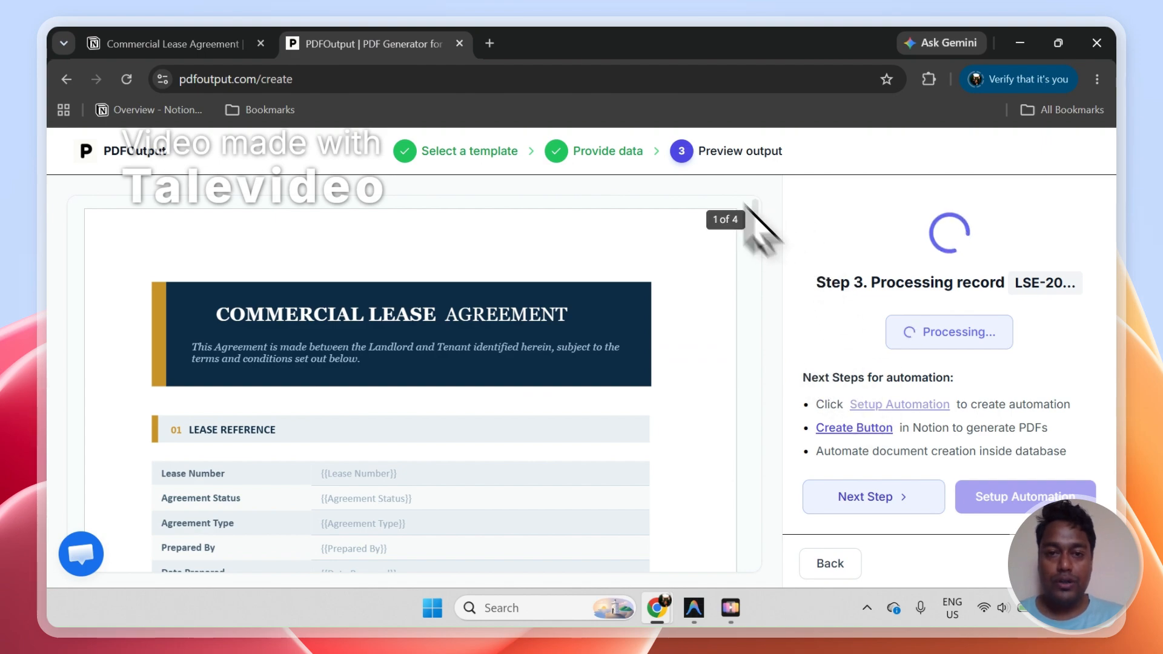
left_click(628, 89)
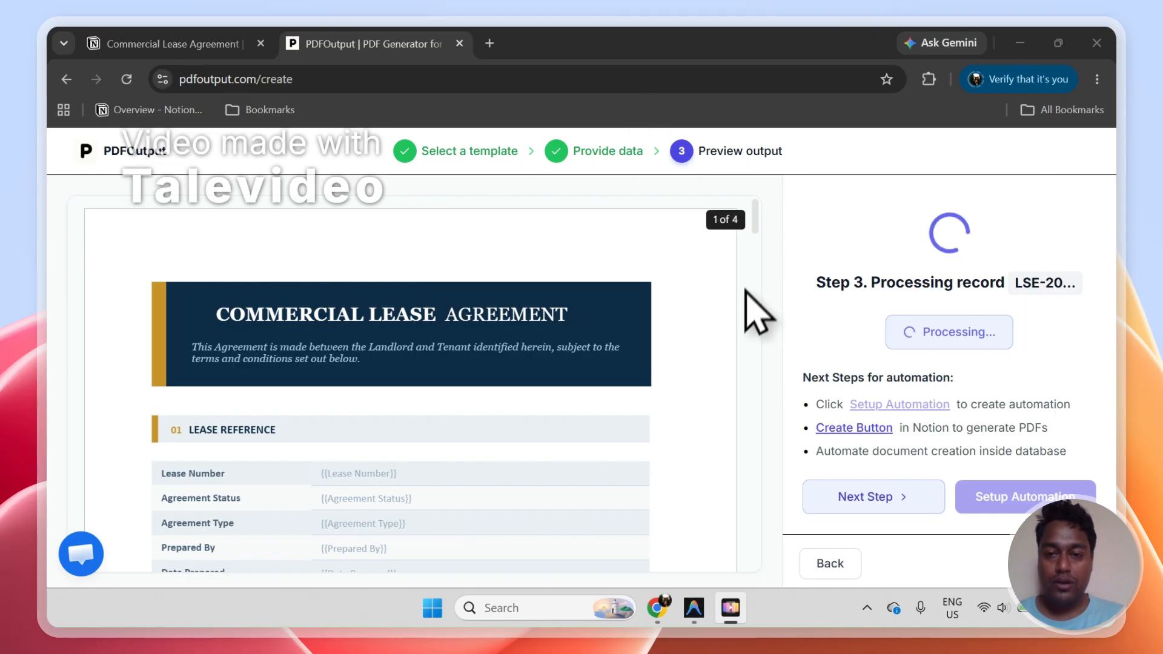
mouse_move(757, 241)
left_mouse_down()
mouse_move(768, 471)
mouse_move(787, 558)
mouse_move(747, 246)
left_mouse_up()
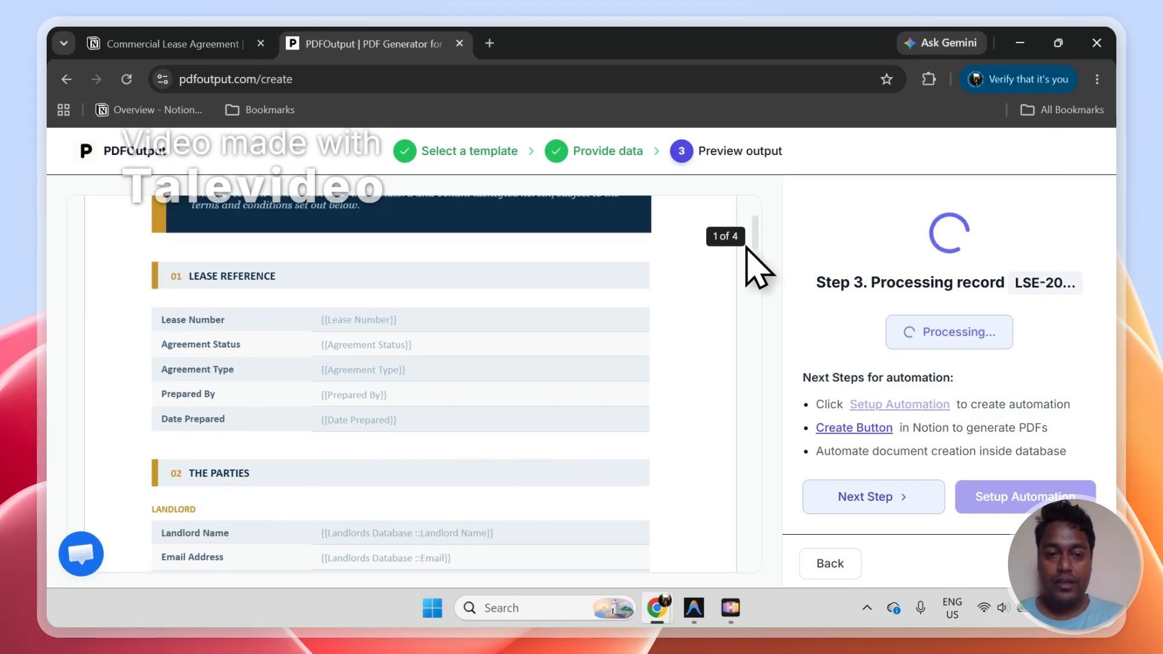
left_click(244, 36)
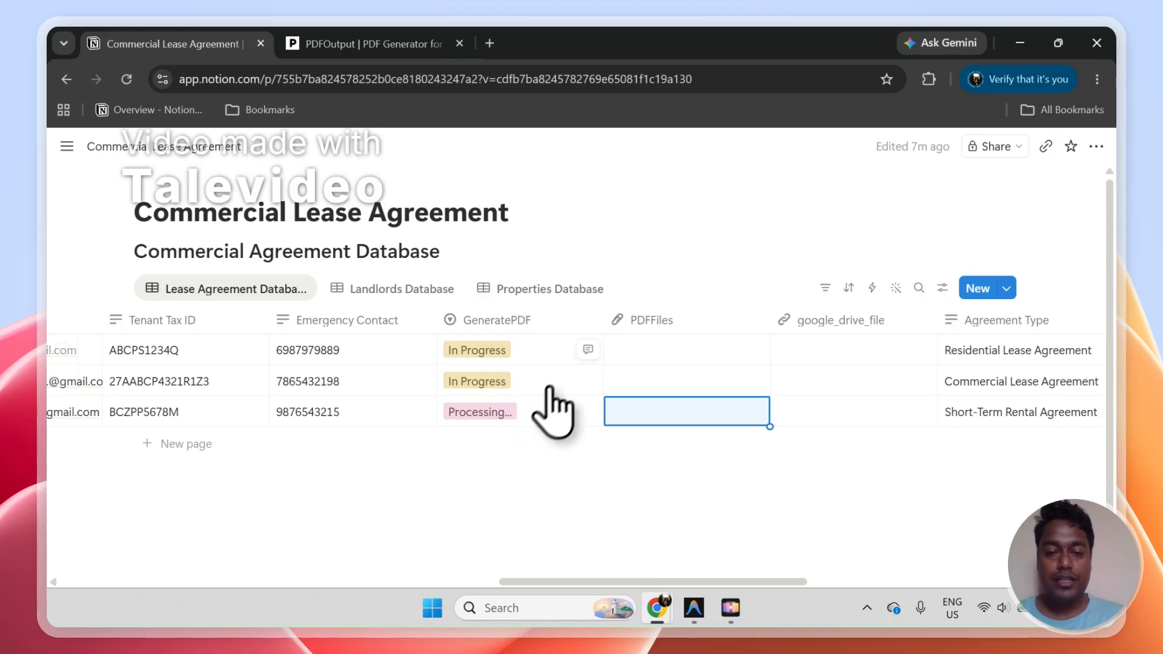
left_click(436, 43)
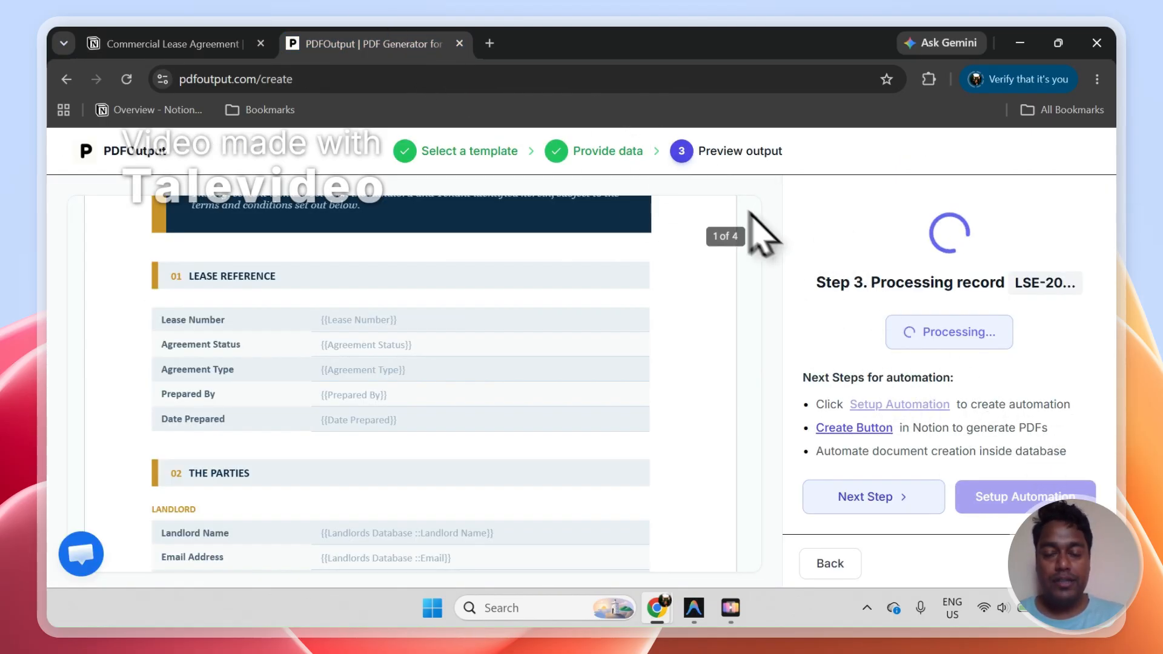
scroll(755, 221, "up", 3)
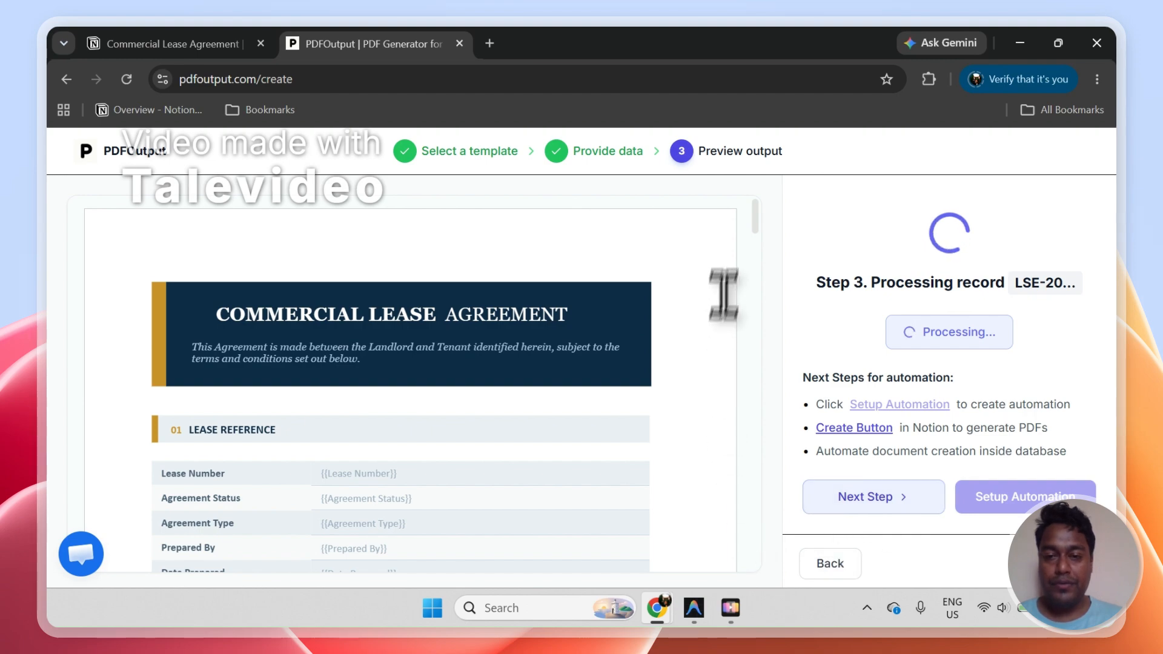
left_click_drag(757, 227, 761, 350)
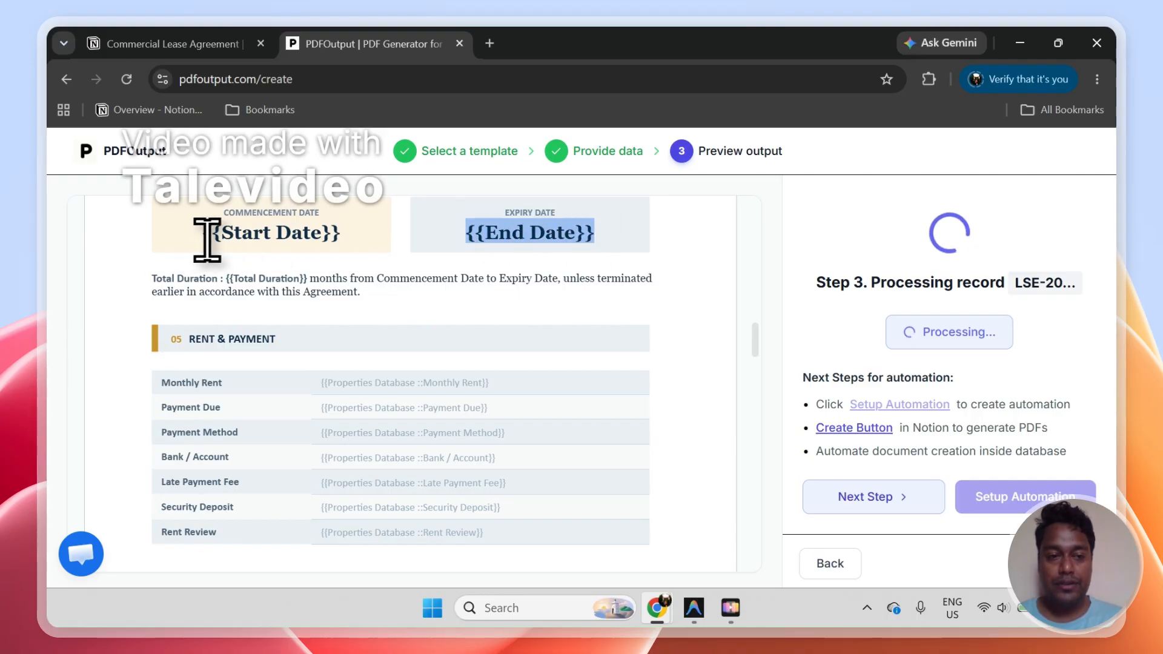
left_click_drag(206, 240, 224, 237)
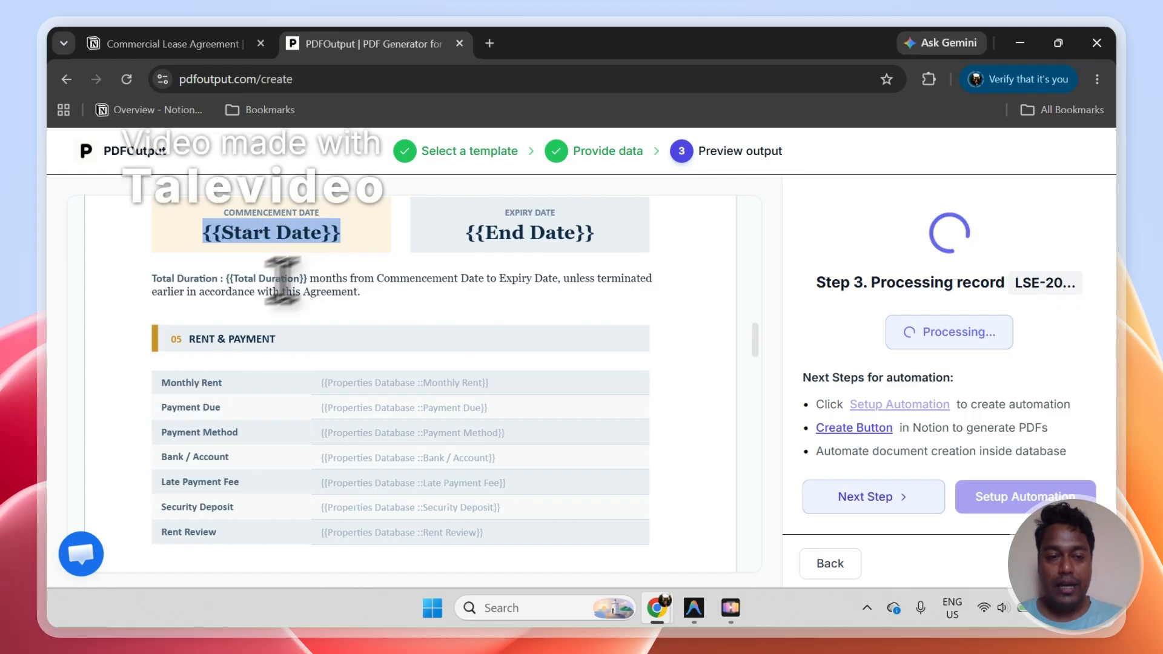
left_click_drag(227, 278, 259, 278)
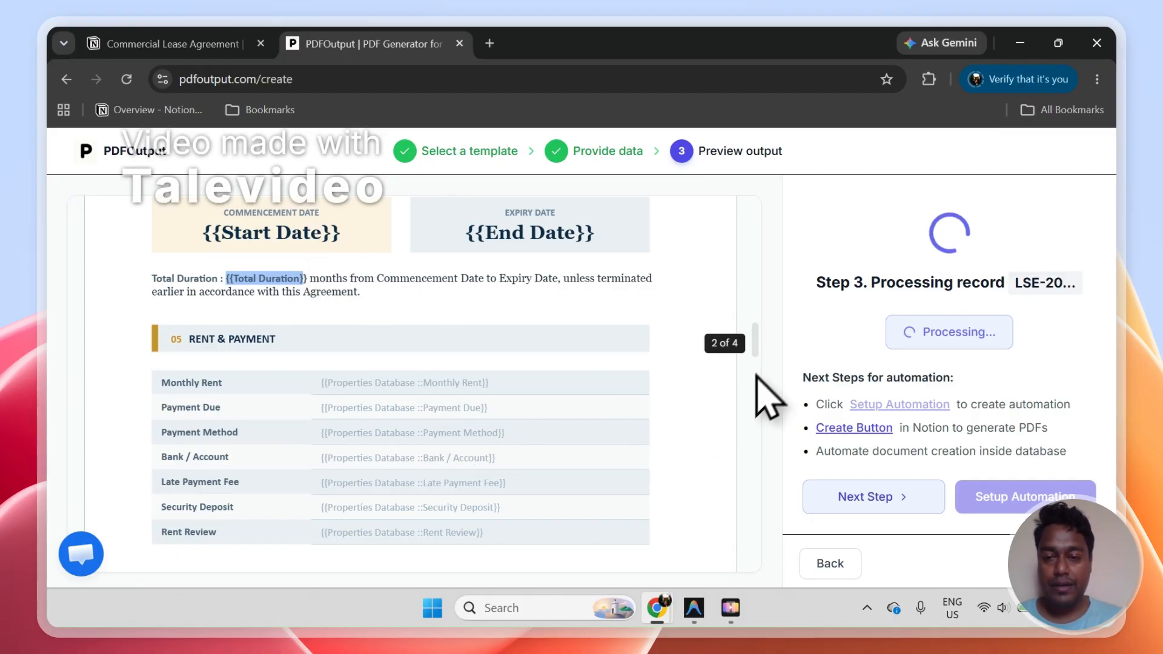
left_click_drag(758, 354, 727, 197)
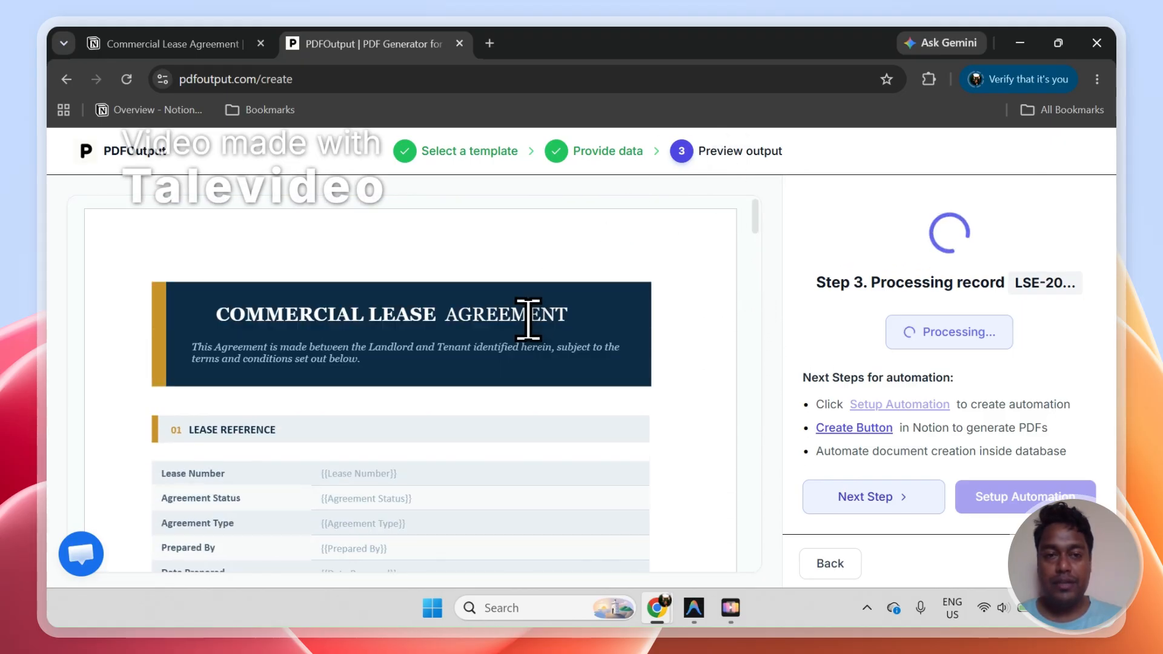
Check the record's GeneratePDF and PDFFiles cells in Notion, then examine the generated PDF's lease reference, parties, dates and payment details.
left_click(182, 42)
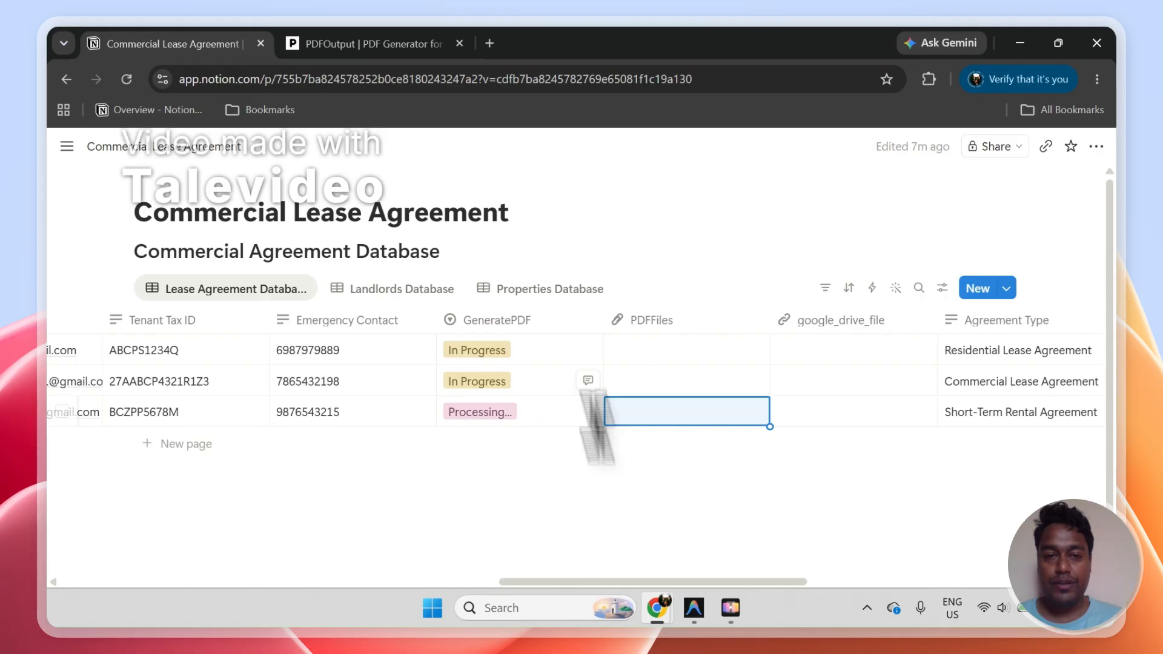
left_click(388, 42)
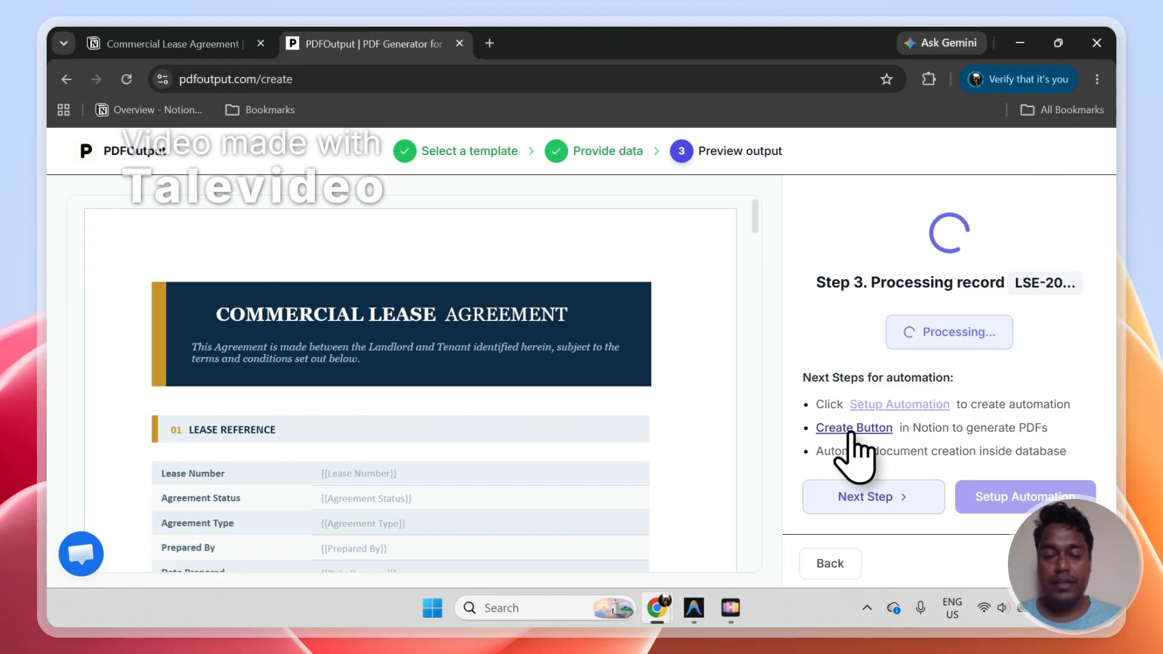
left_click(184, 43)
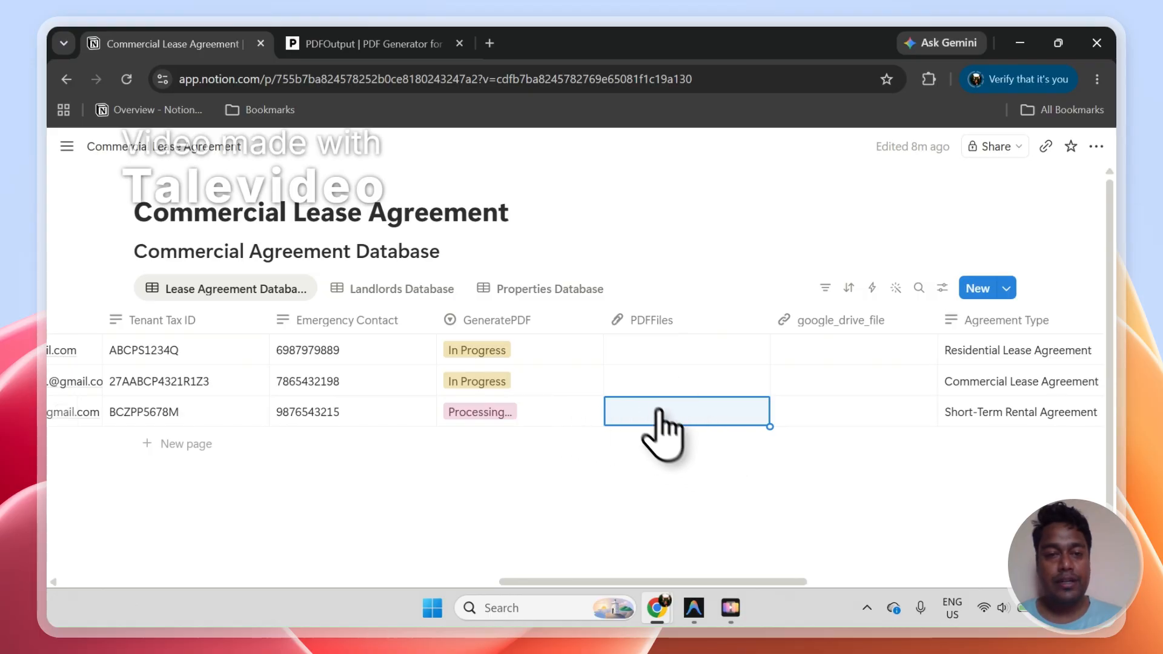
left_click(389, 41)
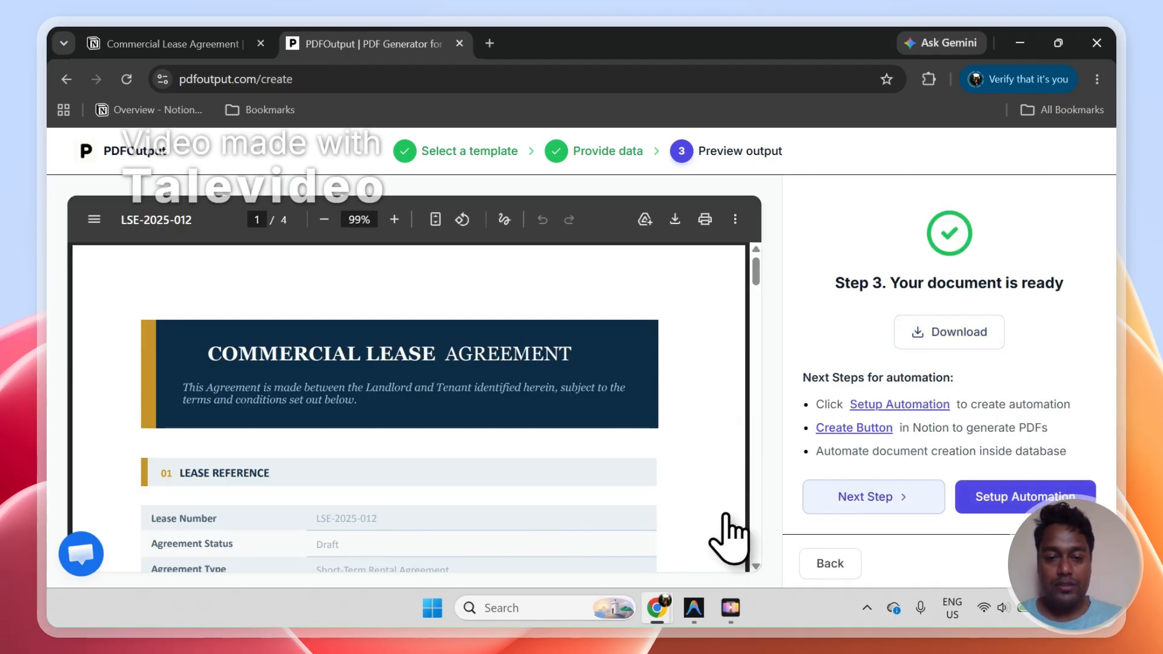
left_click_drag(757, 267, 758, 287)
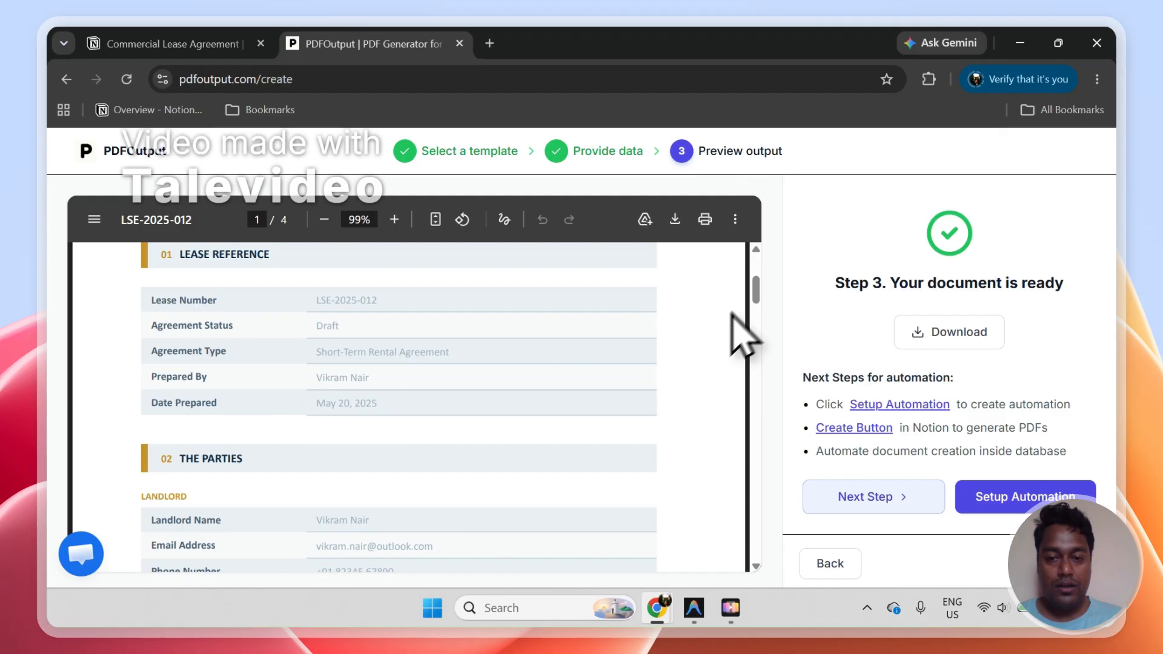
left_click_drag(757, 301, 760, 327)
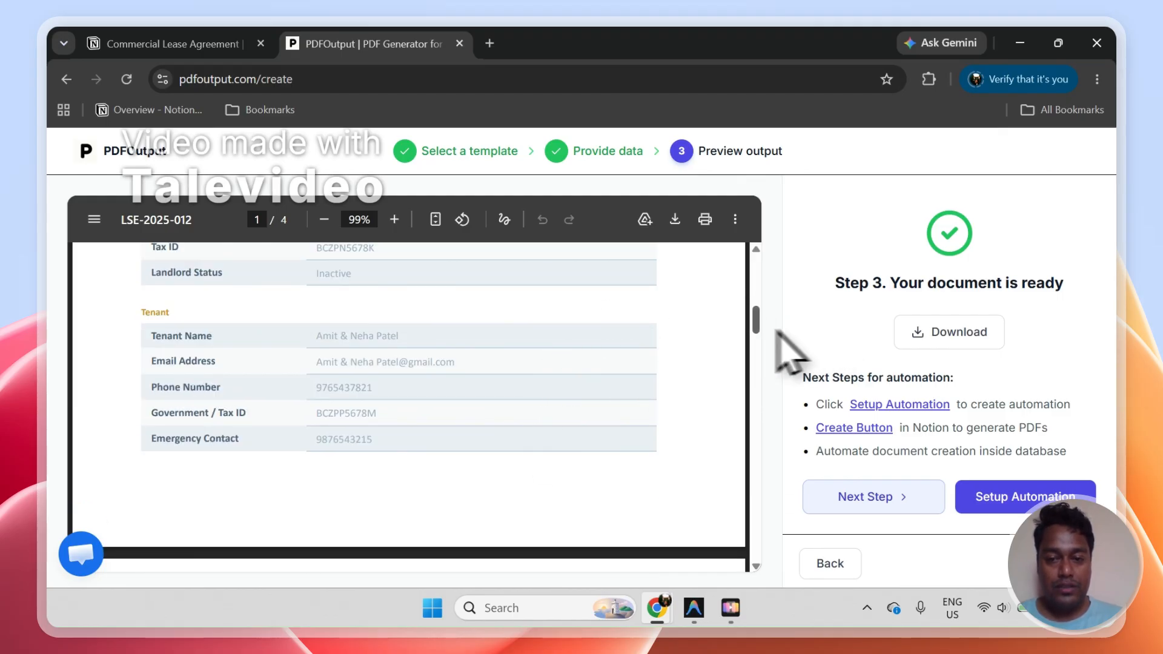
left_click_drag(756, 332, 759, 383)
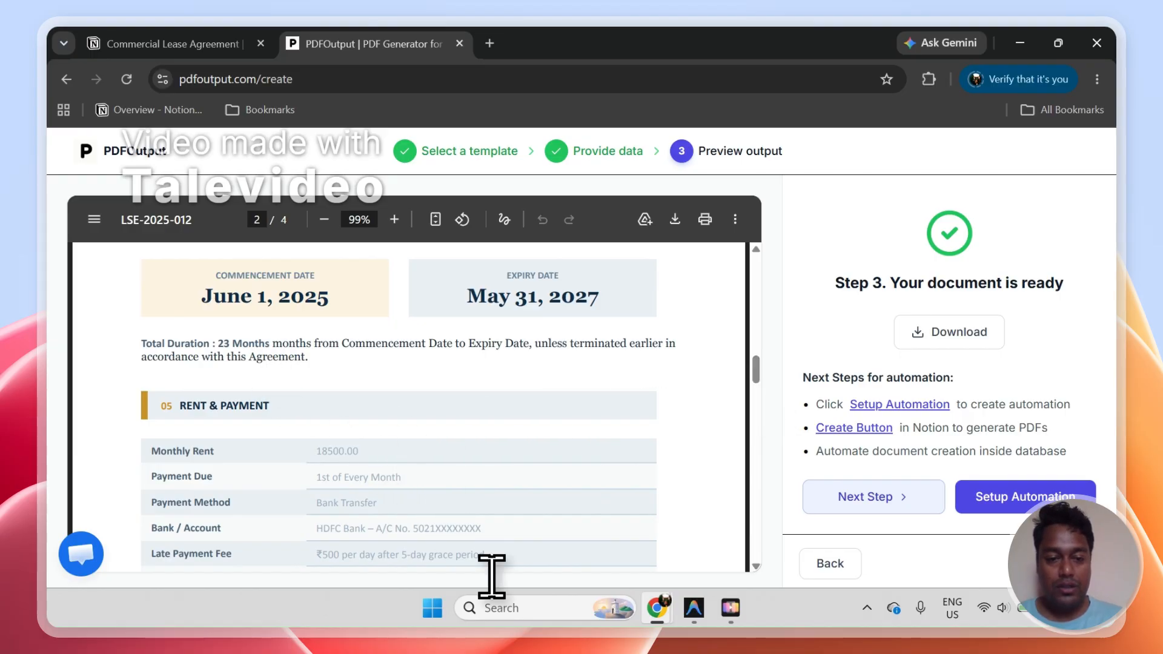
left_click_drag(757, 373, 752, 274)
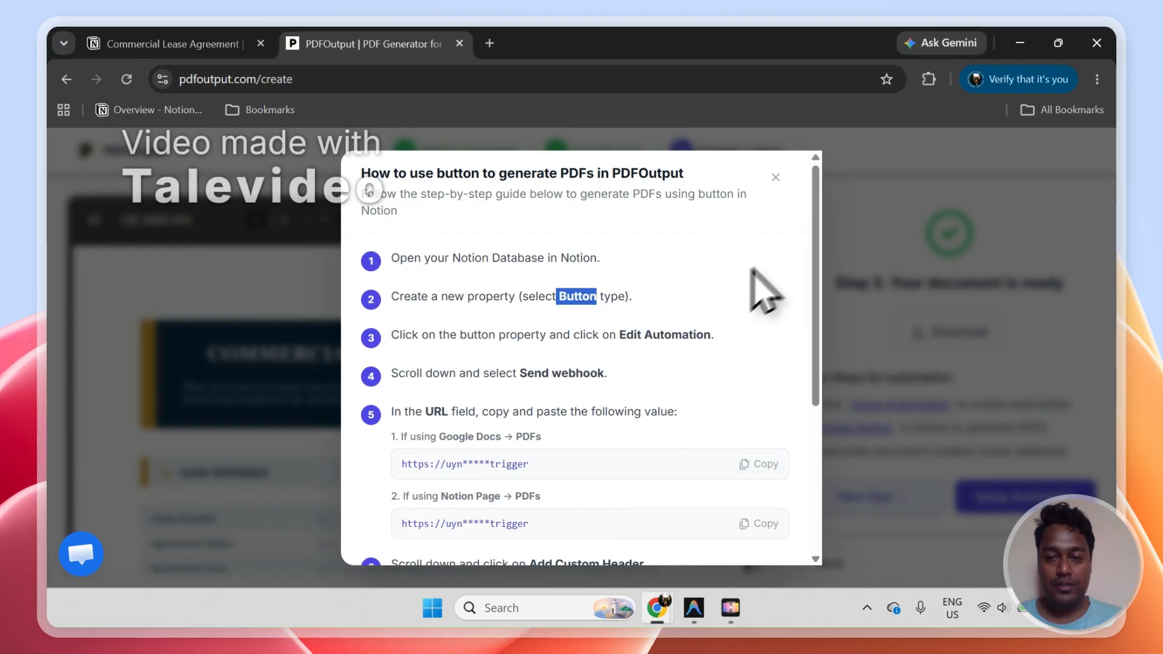
Close the guide on generating PDFs by button and return to the PDFOutput automation dashboard.
left_click(776, 178)
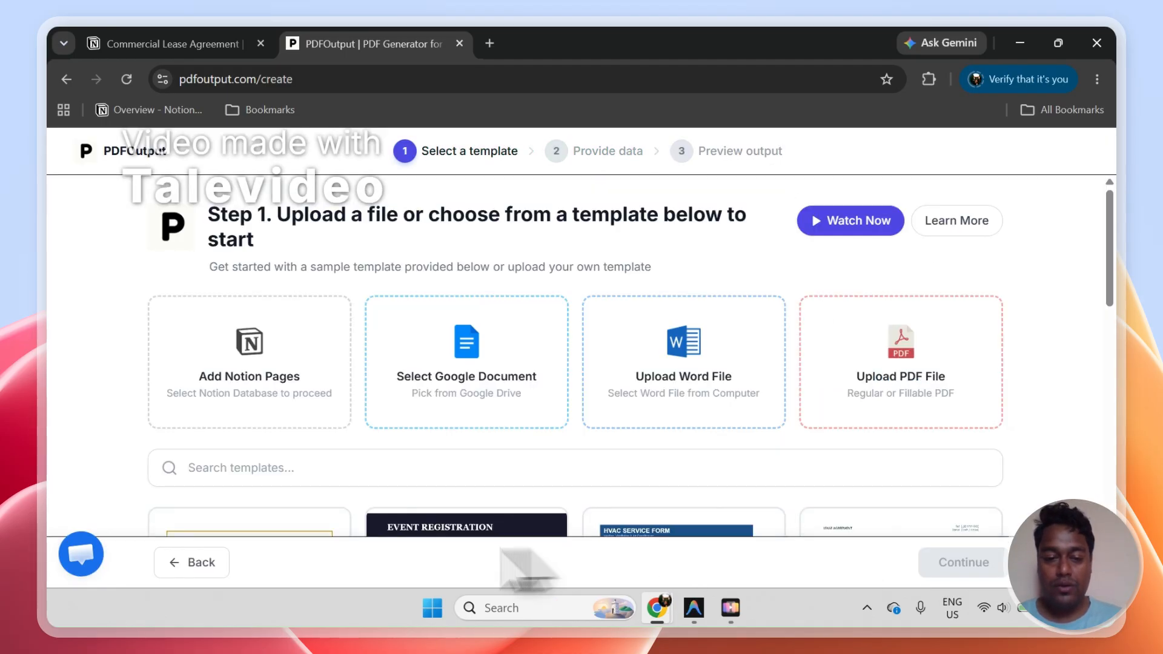
left_click(195, 562)
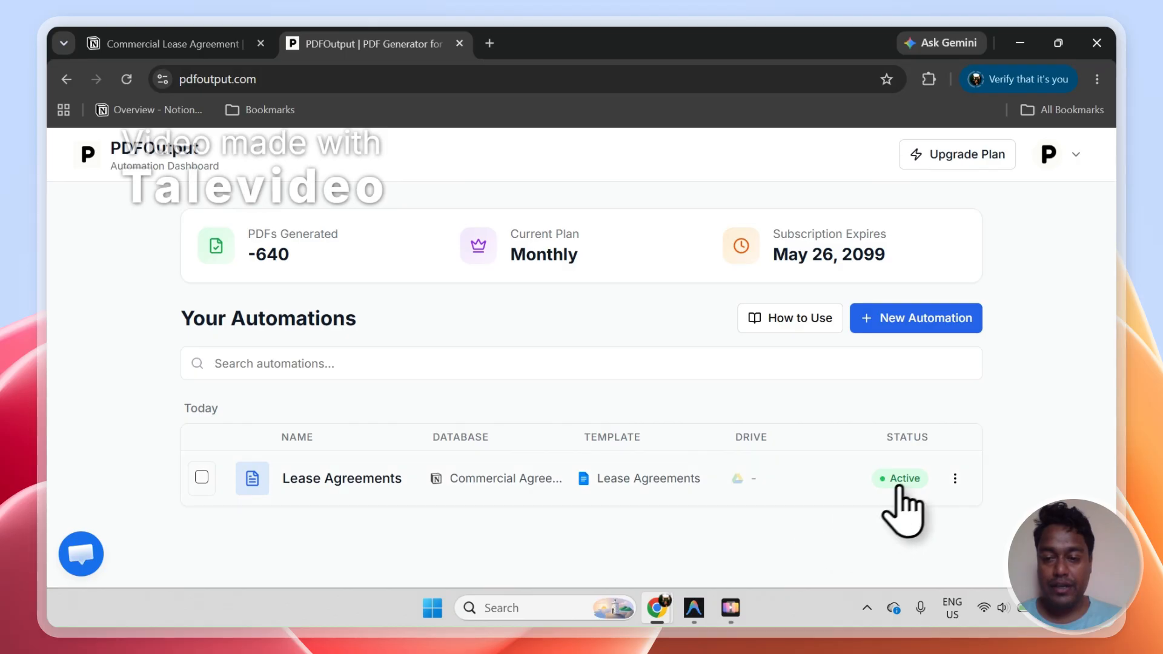
Switch to Notion and set GeneratePDF to Ready to Generate for the Residential and Commercial Lease Agreement records.
left_click(115, 44)
left_click(526, 351)
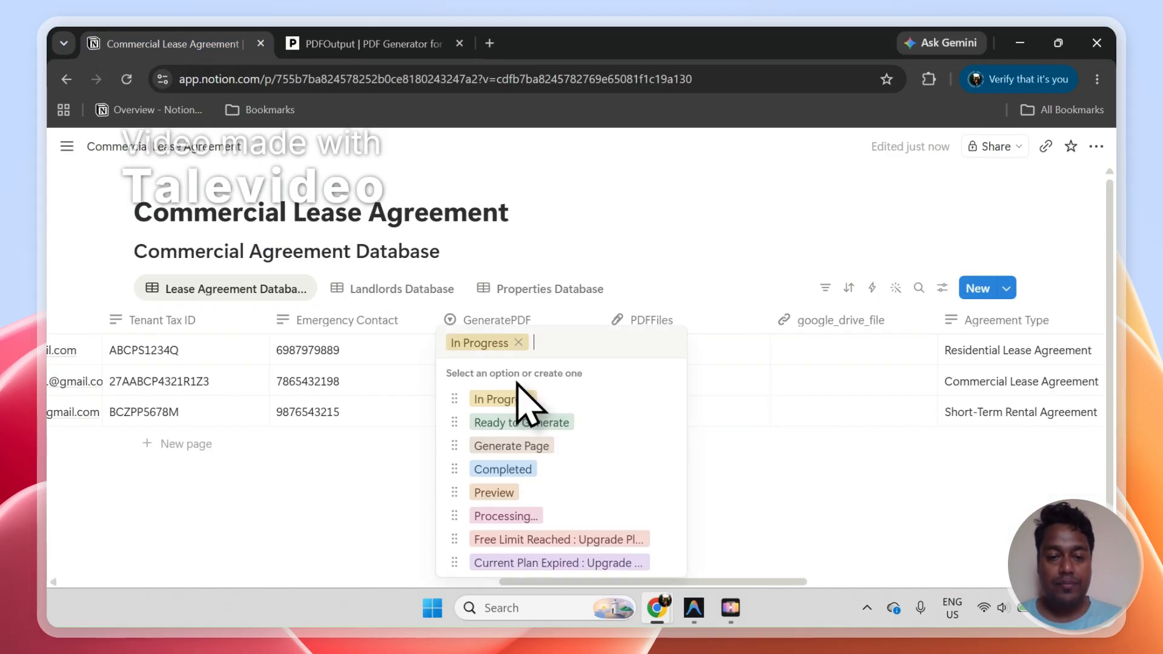
left_click(534, 423)
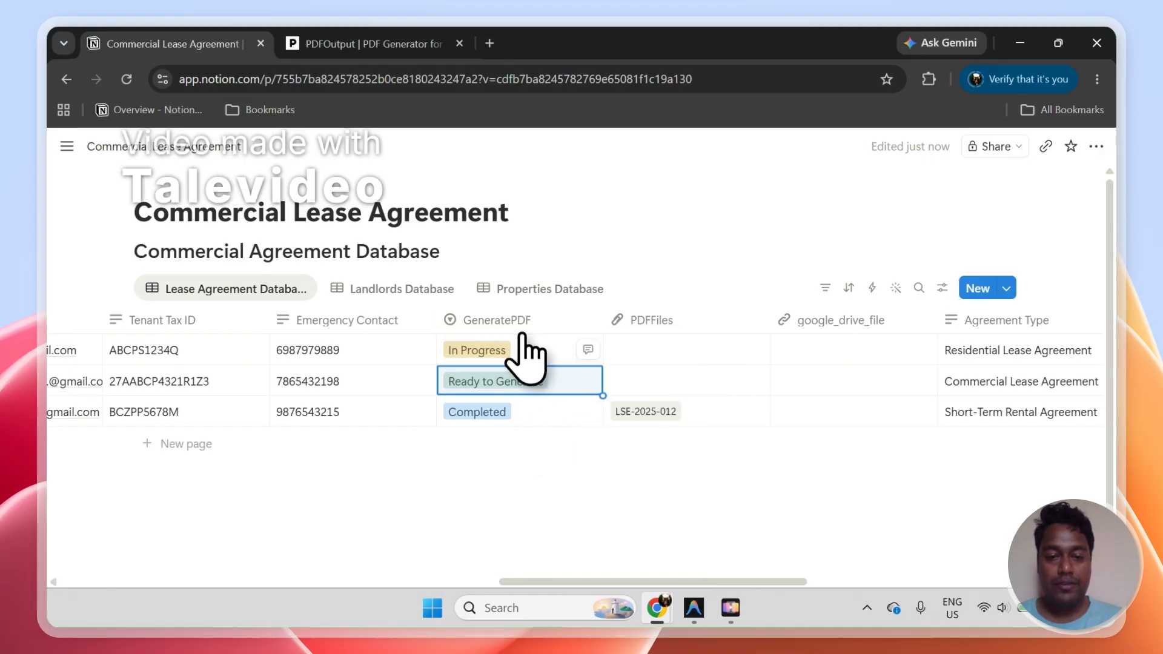
left_click(519, 349)
left_click(533, 422)
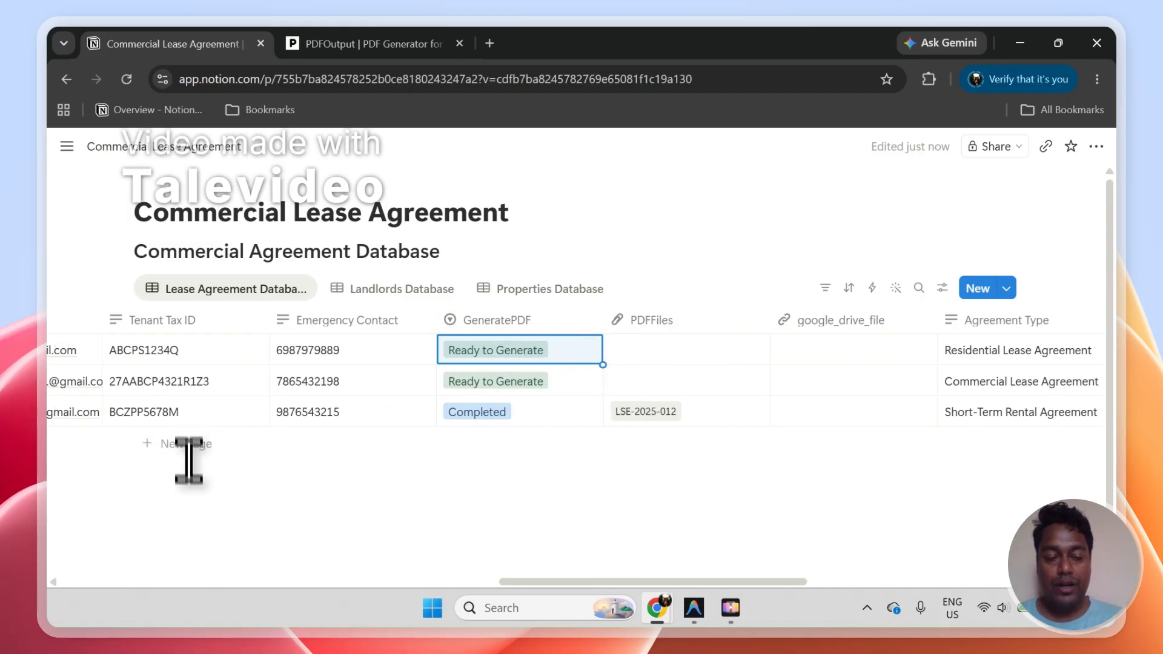
Check the Residential Lease Agreement record's GeneratePDF options without changing them, and make the GeneratePDF column slightly narrower.
left_click(560, 356)
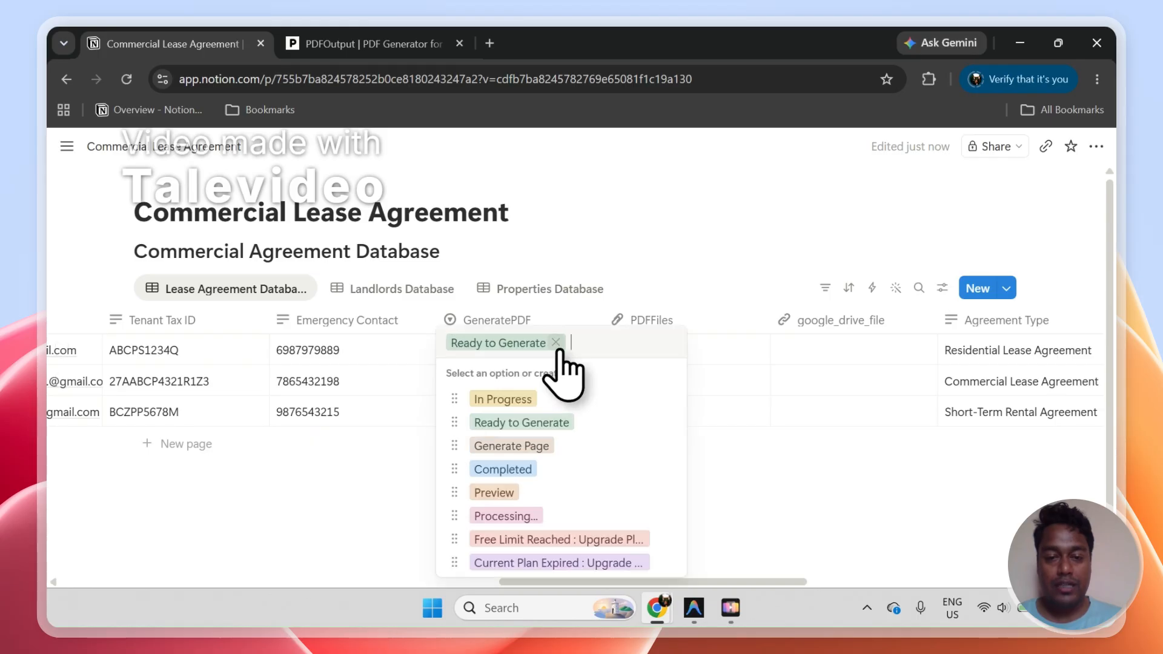
left_click(351, 479)
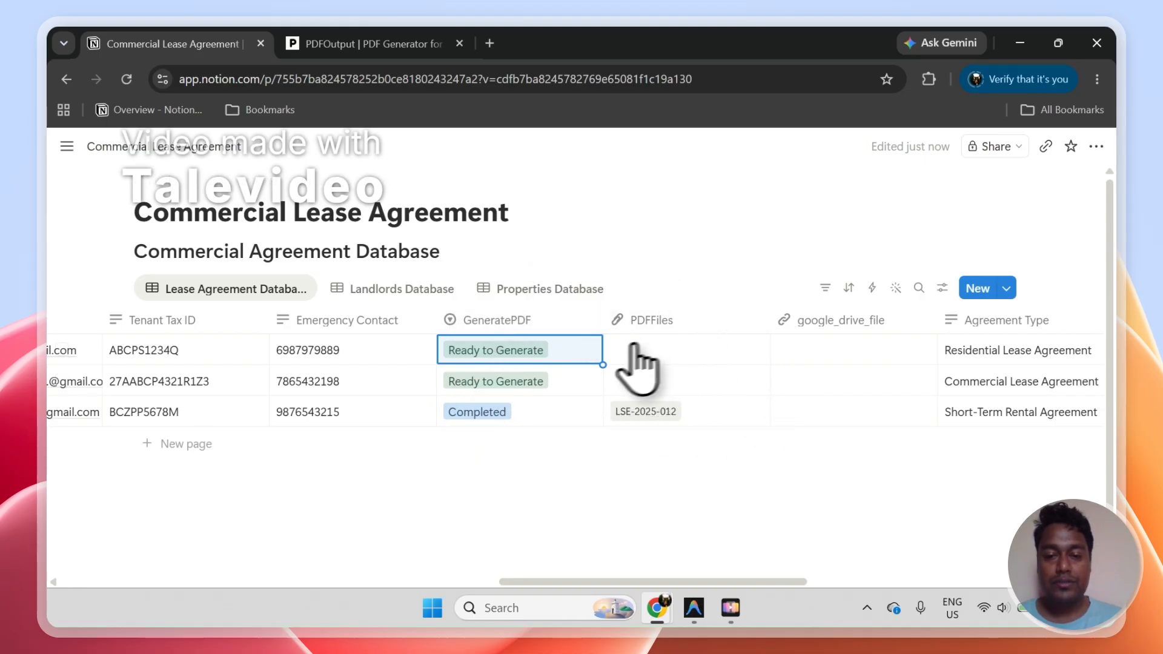
left_click(597, 504)
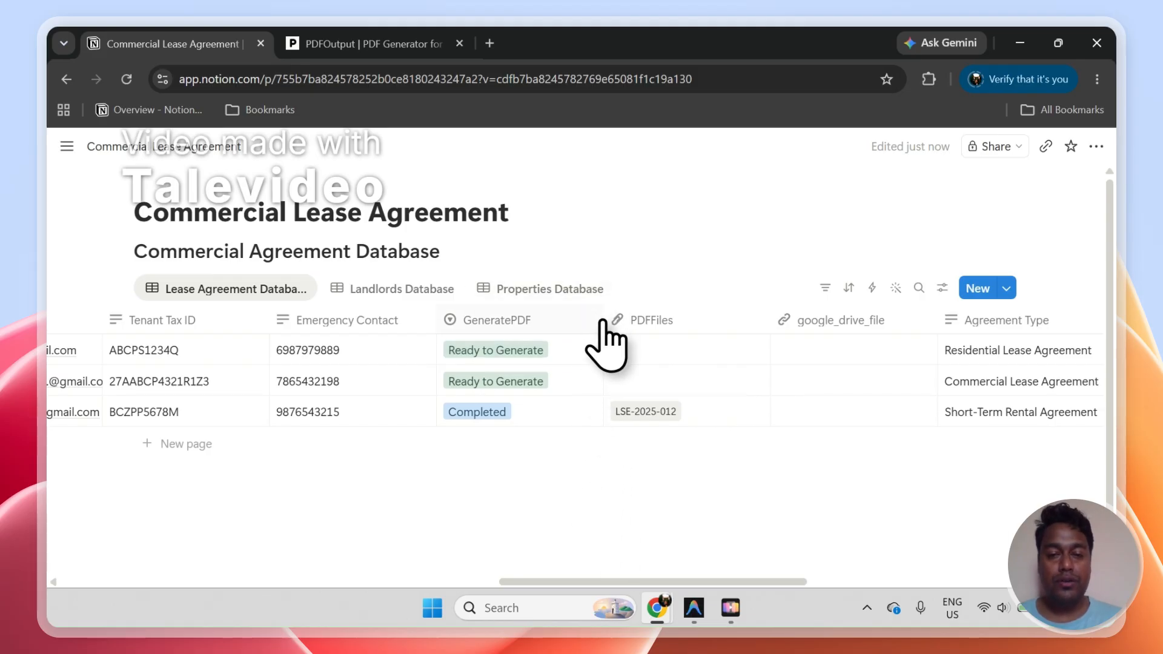
left_click_drag(605, 321, 570, 324)
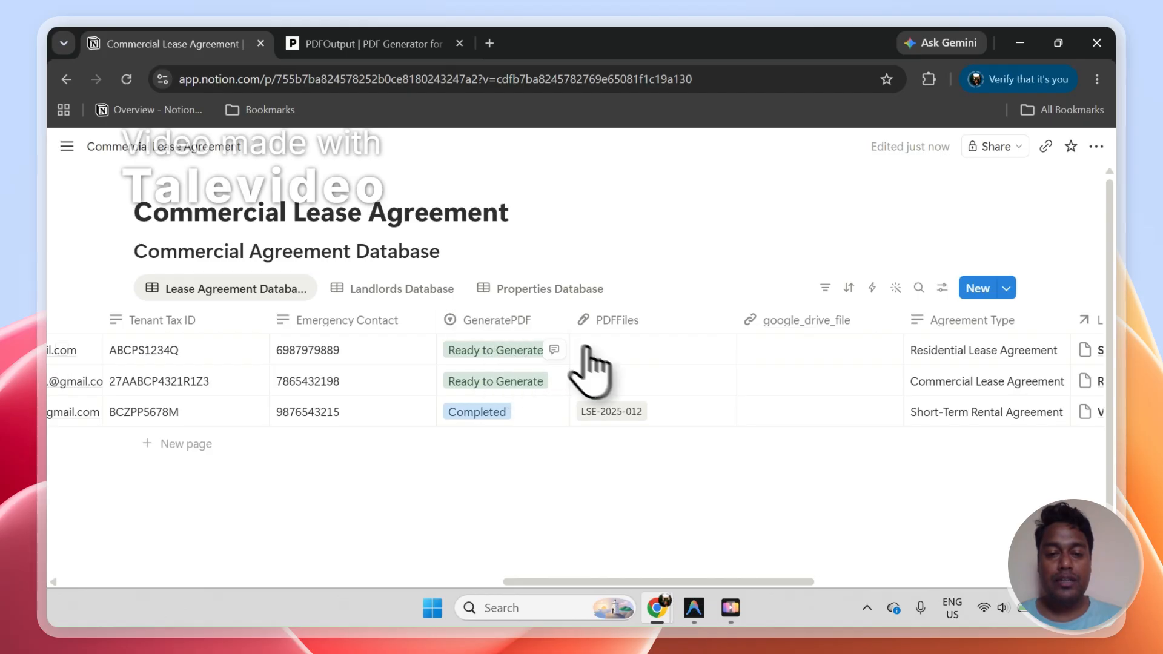
Switch to PDFOutput and sign out of the account.
left_click(388, 41)
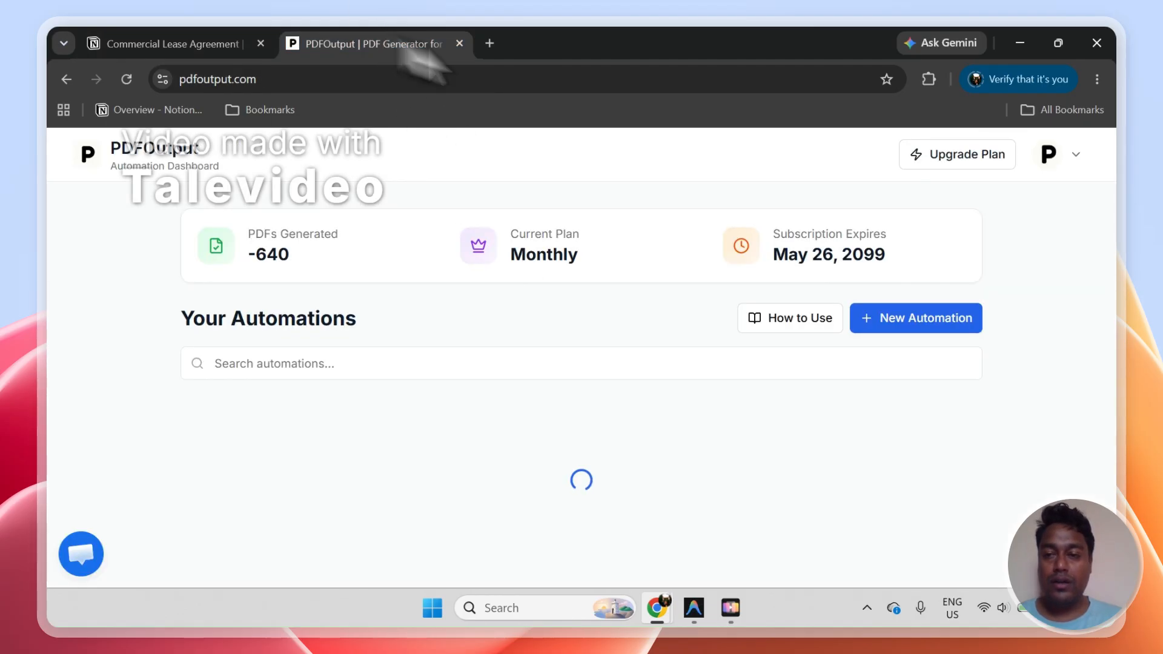
left_click(1067, 155)
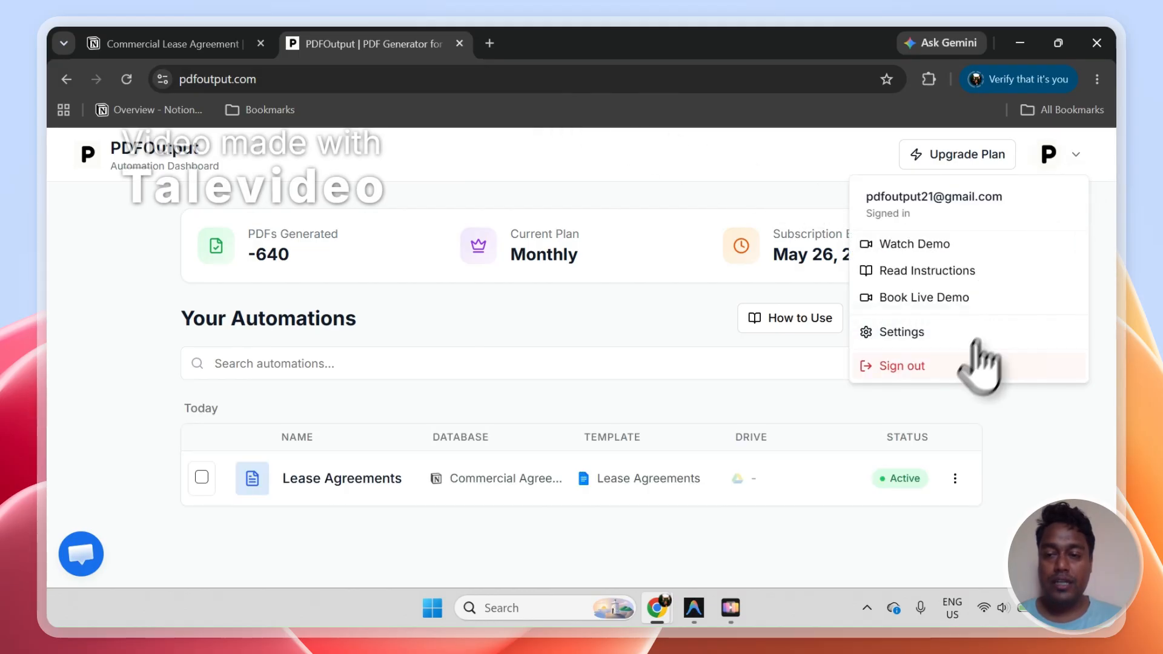
left_click(964, 365)
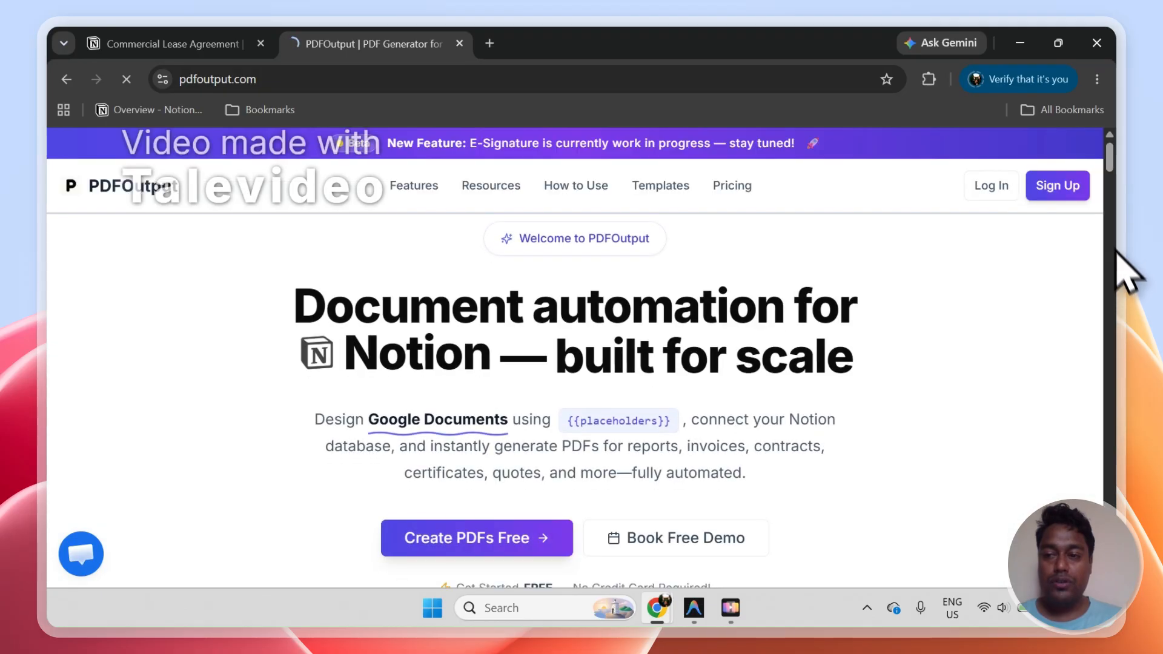
Look through the PDFOutput landing page down to its footer and open the Contact page to view the Send Message form.
left_click(661, 187)
left_click_drag(1117, 188, 1085, 202)
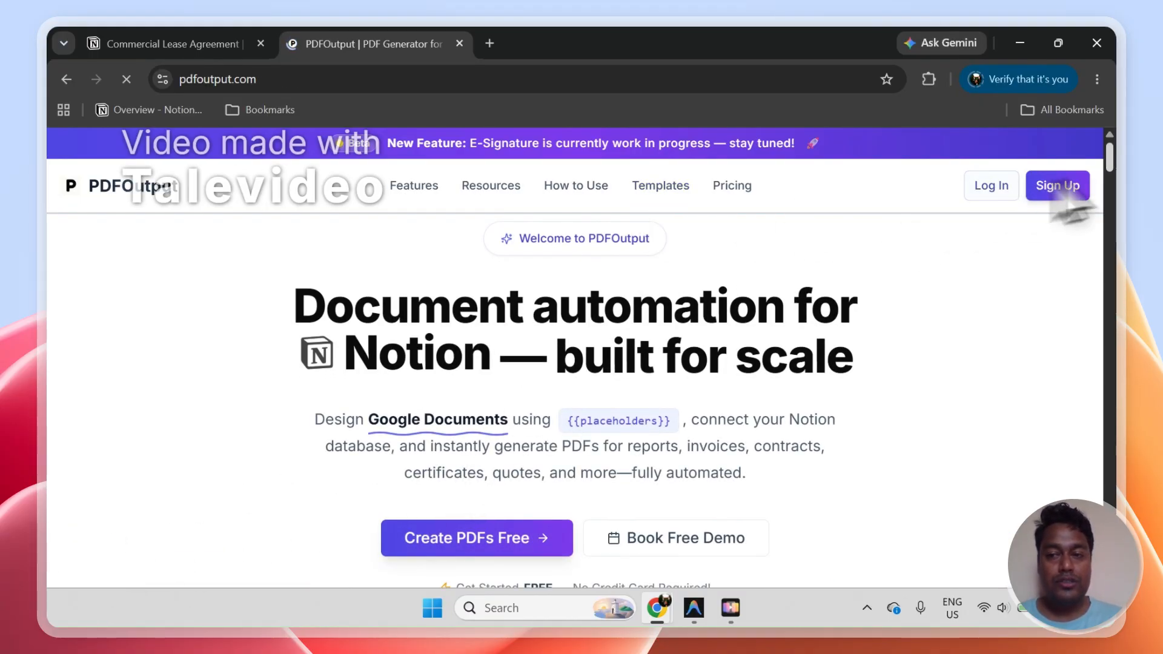
left_click_drag(1110, 156, 1110, 466)
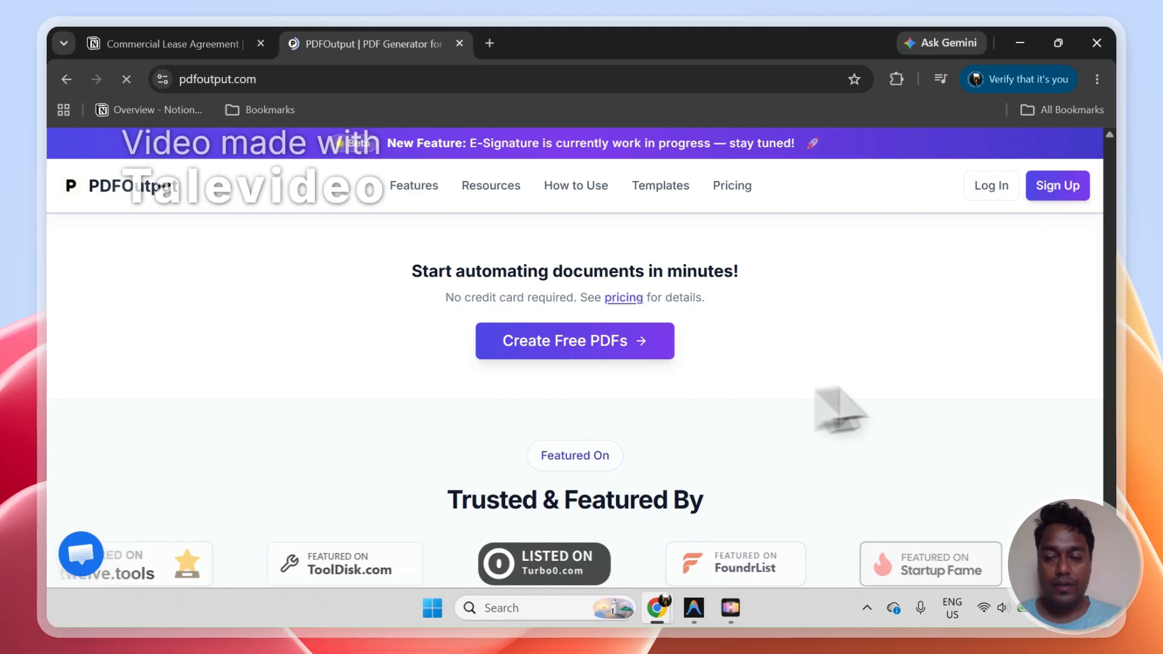
scroll(576, 364, "down", 10)
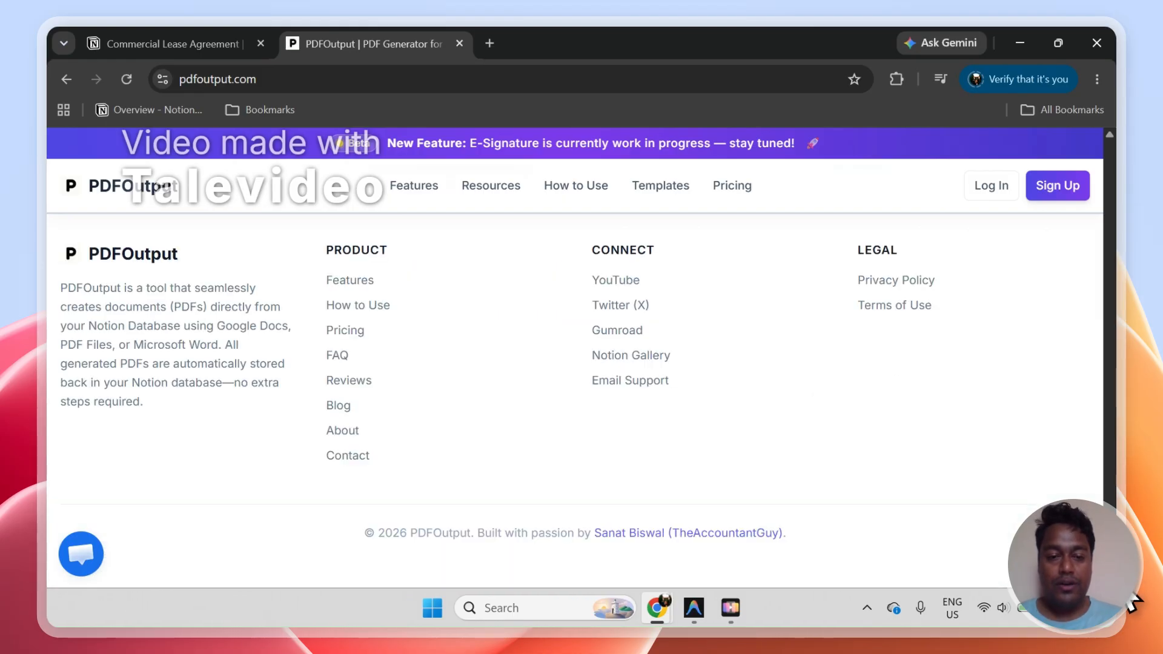
left_click(344, 463)
scroll(1118, 296, "down", 3)
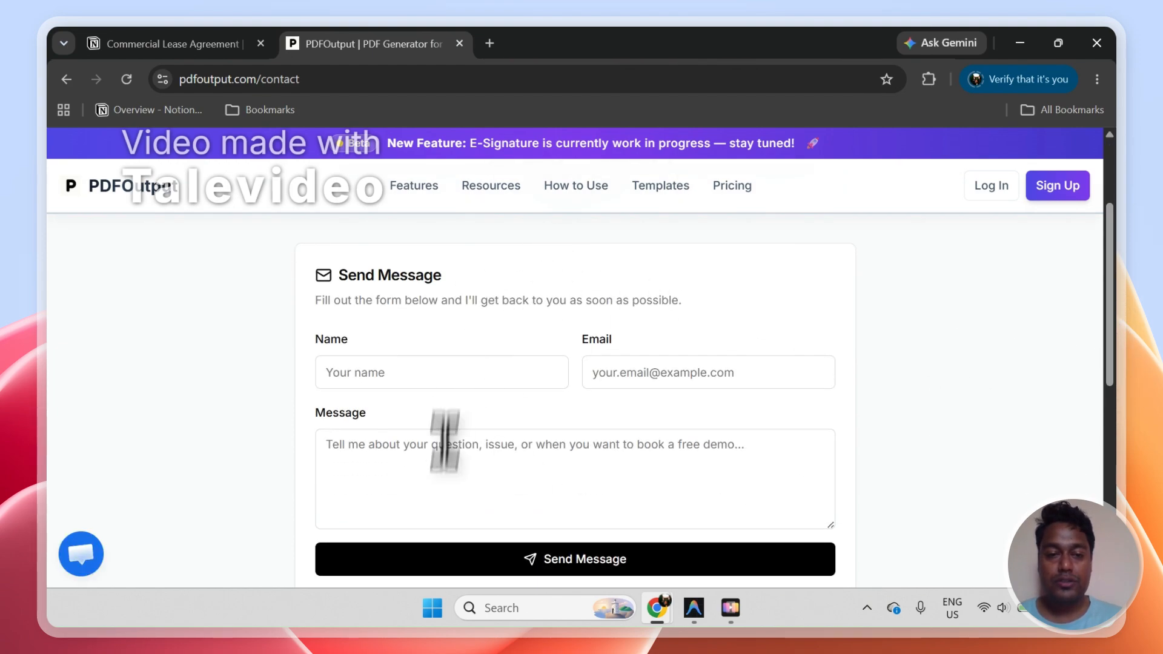
Check the GeneratePDF statuses in Notion, then look at the PDFOutput site's blog under Resources.
left_click(130, 34)
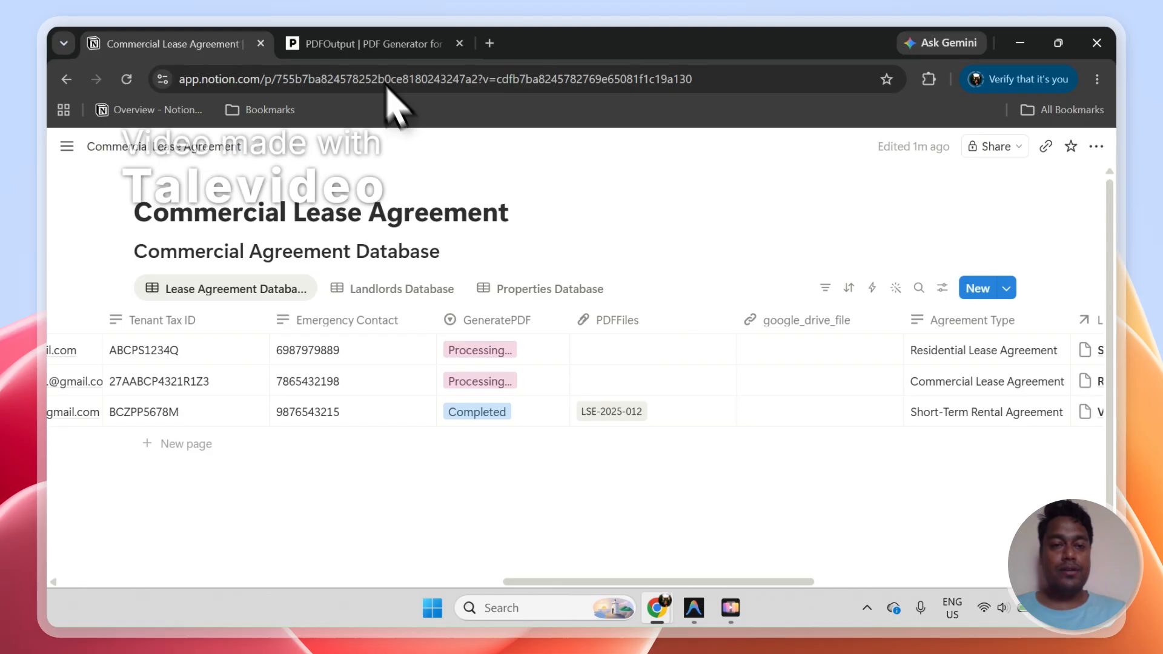
left_click(368, 52)
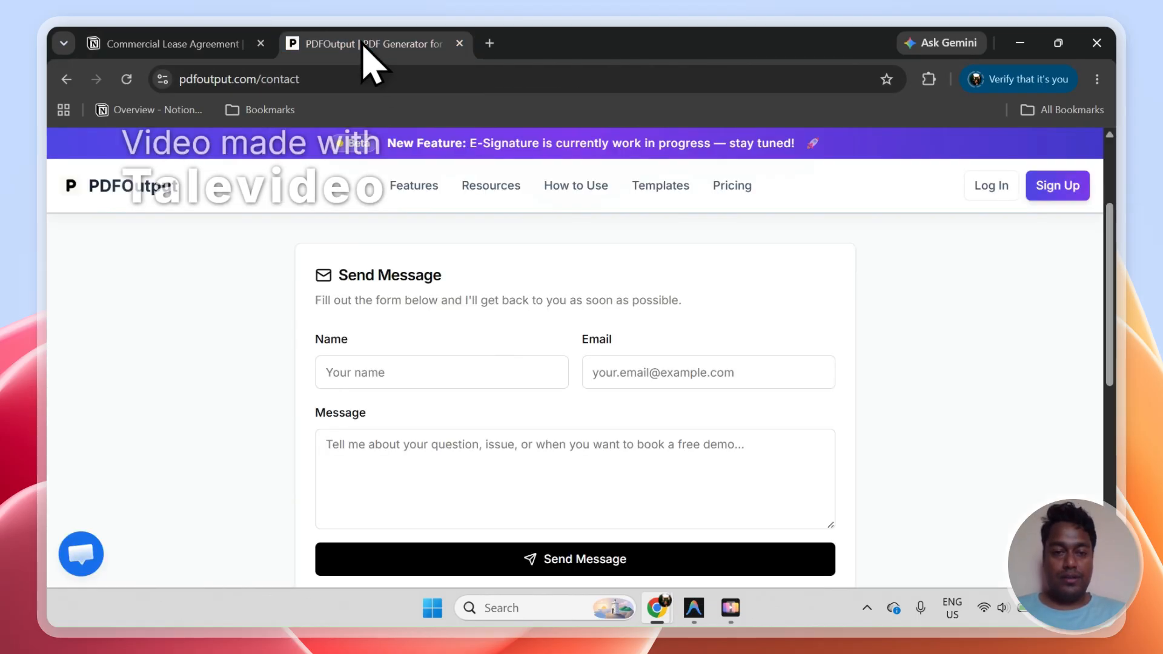
left_click(146, 182)
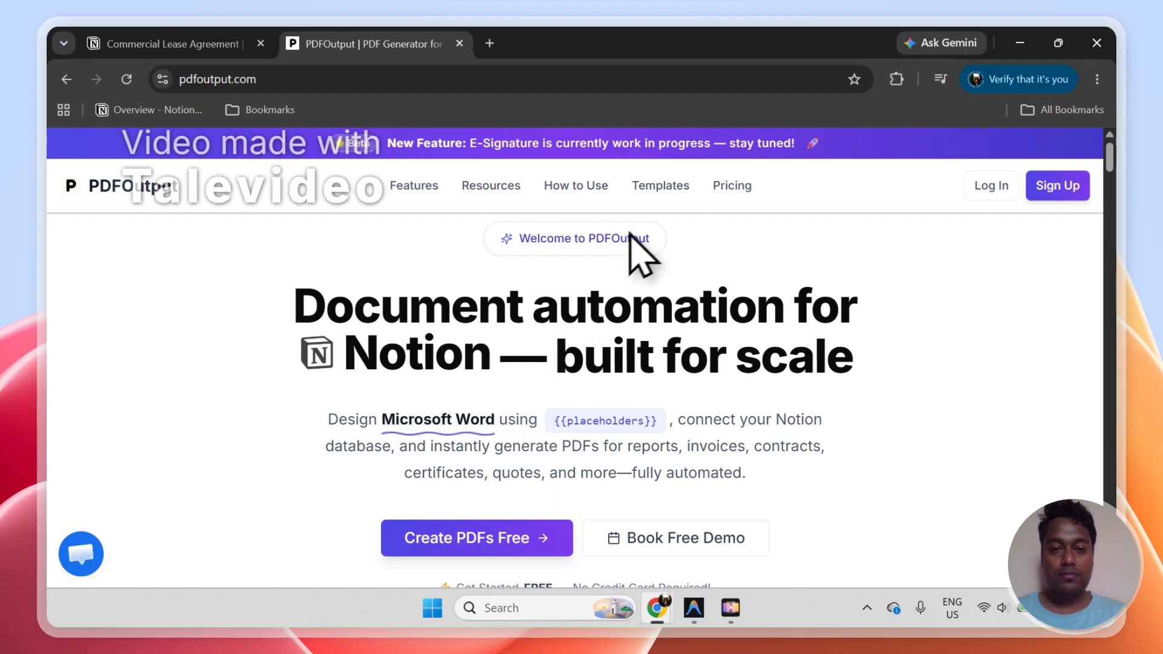
left_click(522, 190)
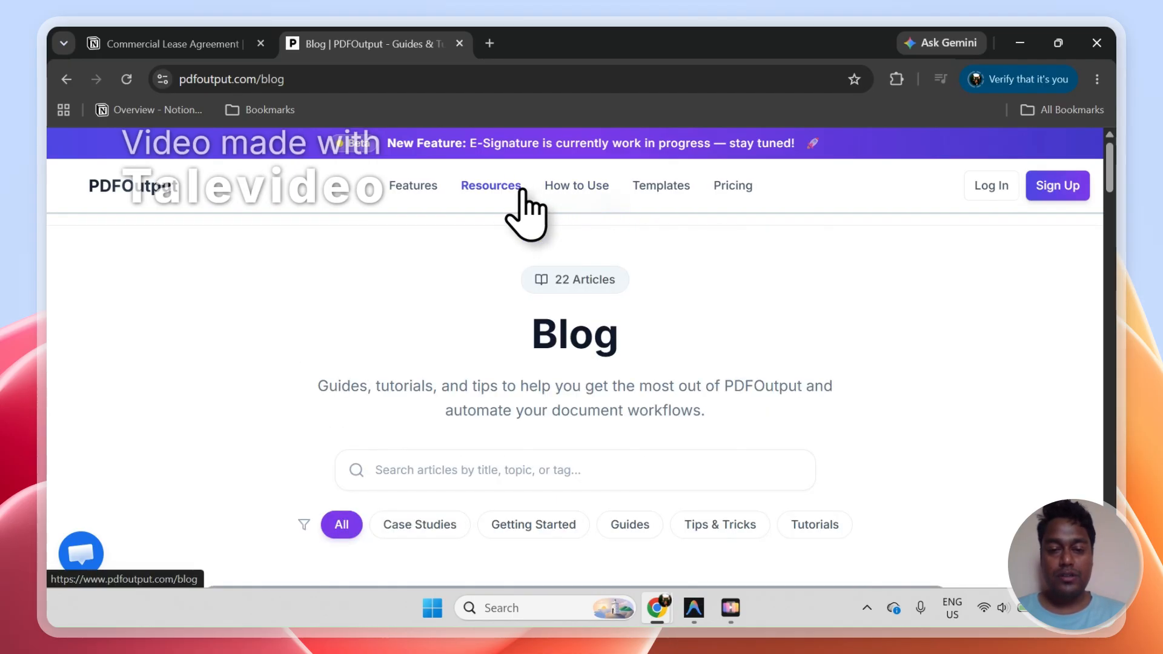
left_click_drag(1116, 190, 1114, 164)
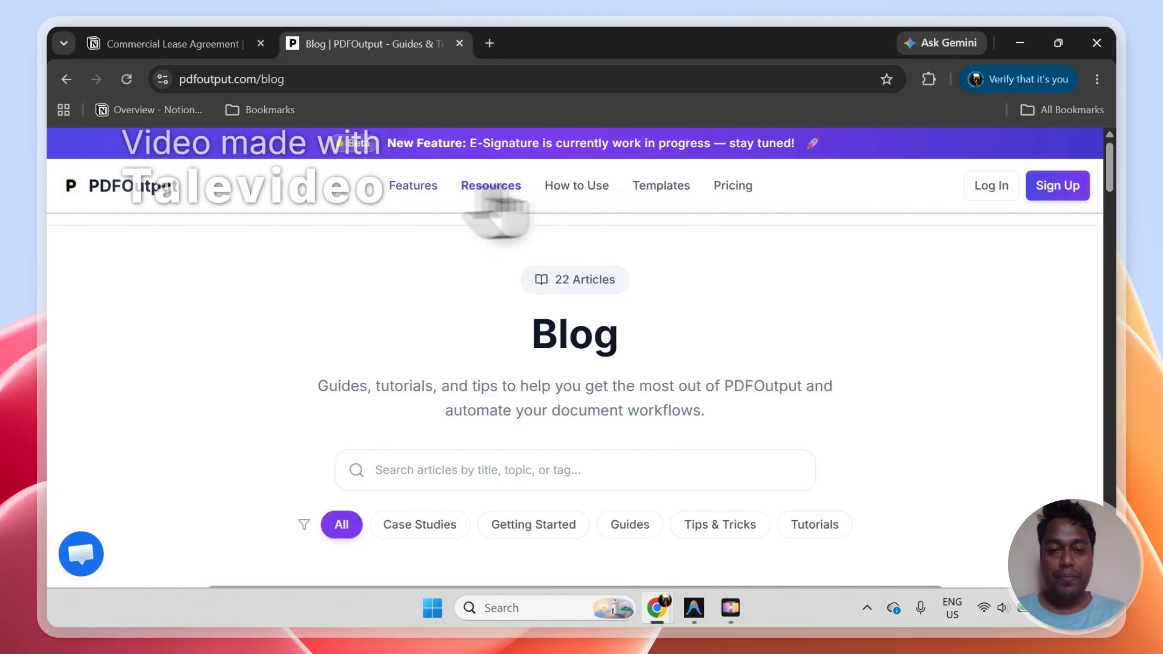
Open PDFOutput's Google Doc Templates page and browse the available templates.
left_click(674, 189)
left_click_drag(1118, 200, 1119, 528)
left_click_drag(1114, 451, 1111, 181)
Switch to Notion, view the Landlords Database and Properties Database, and return to the Lease Agreement Database view.
left_click(229, 43)
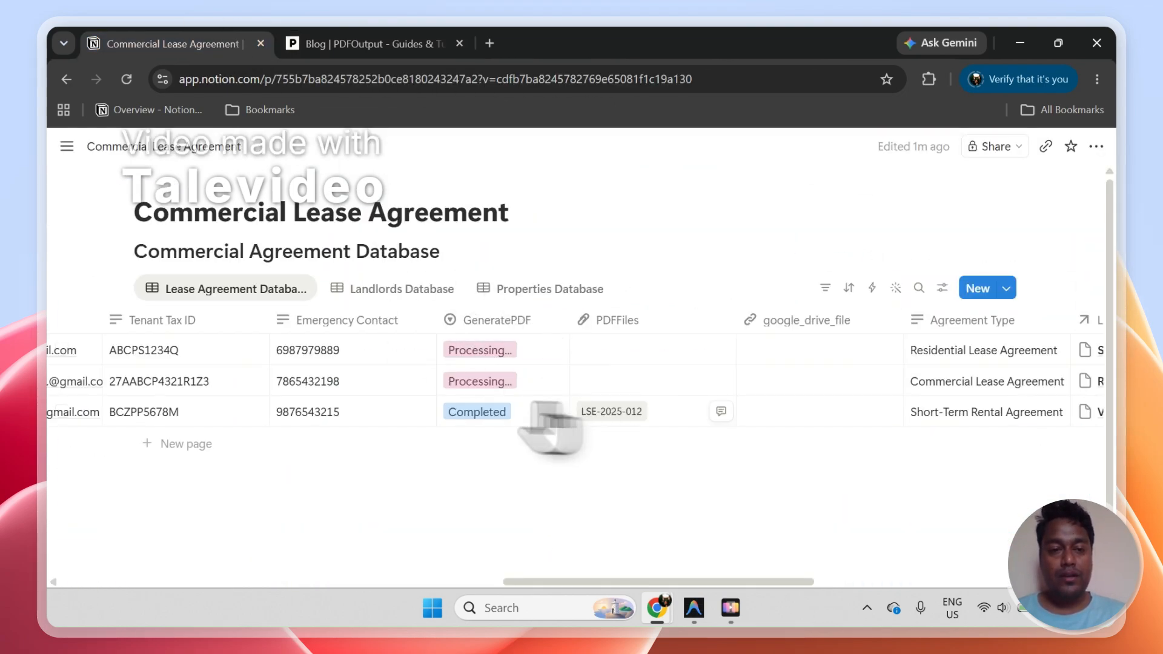
left_click(362, 290)
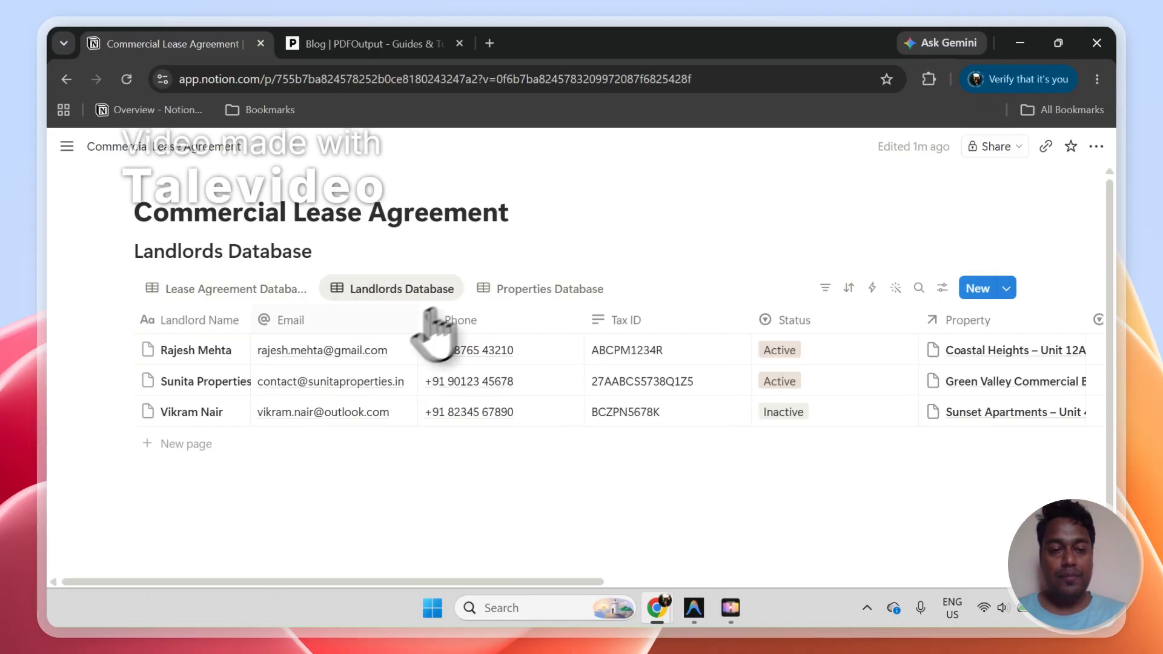
left_click(572, 291)
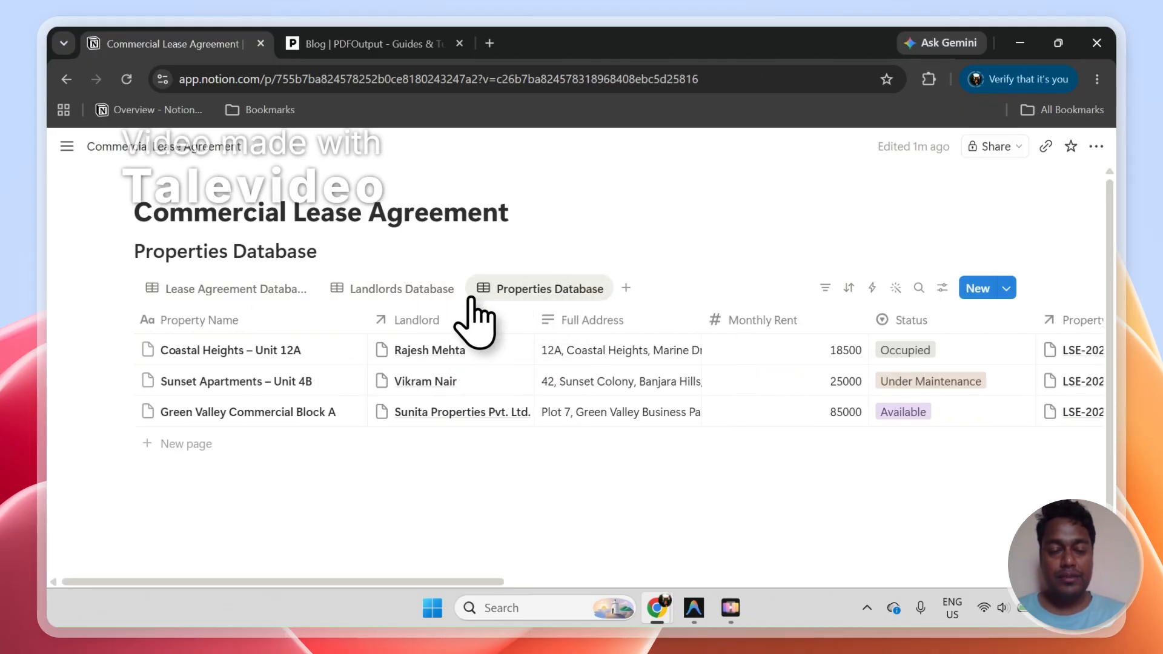
left_click(427, 296)
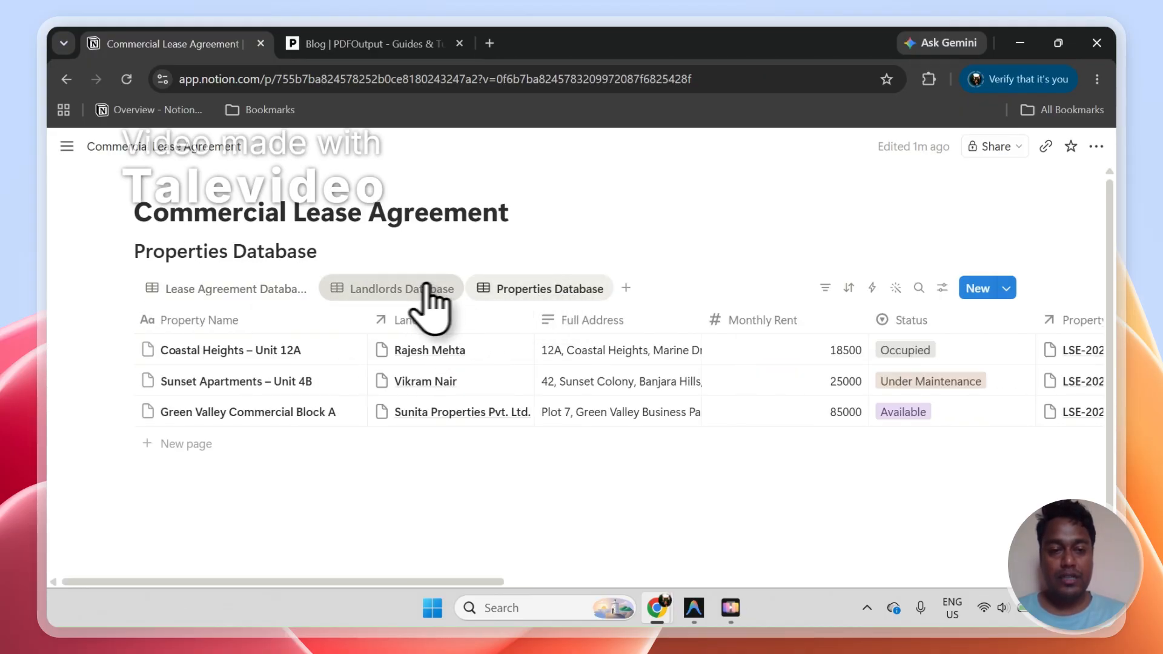
left_click(268, 294)
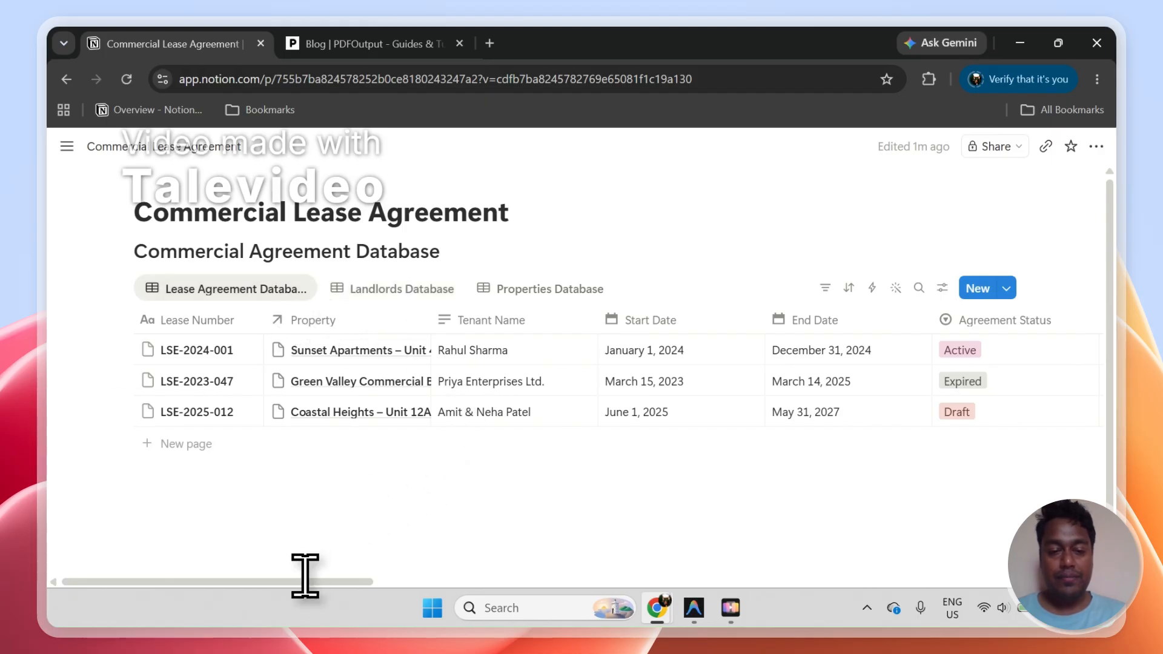
Open LSE-2023-047.pdf from the Commercial Lease Agreement record's PDFFiles cell and examine its lease reference details and remaining pages.
left_click_drag(306, 581, 780, 583)
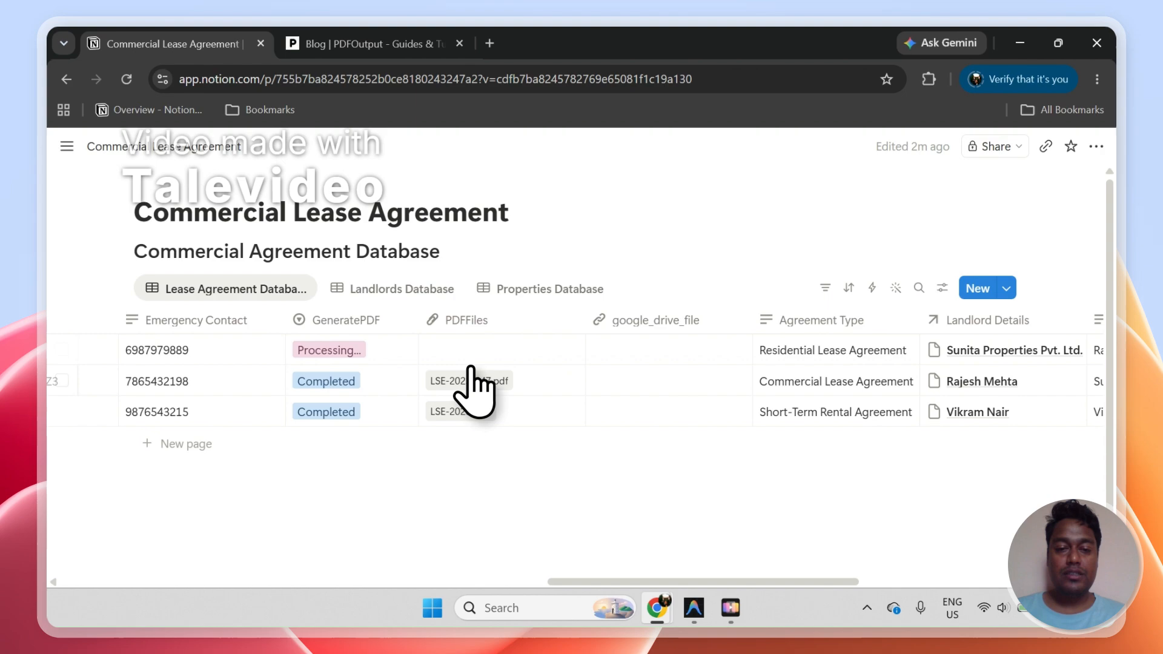
left_click(466, 388)
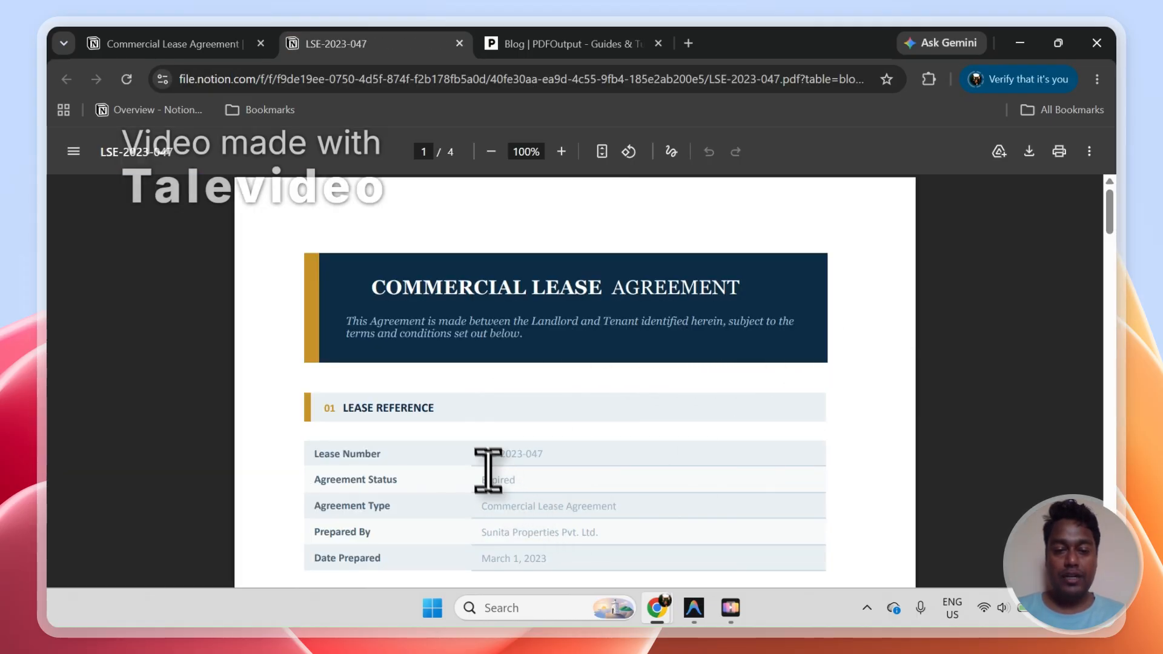
left_click_drag(484, 454, 568, 560)
left_click(641, 511)
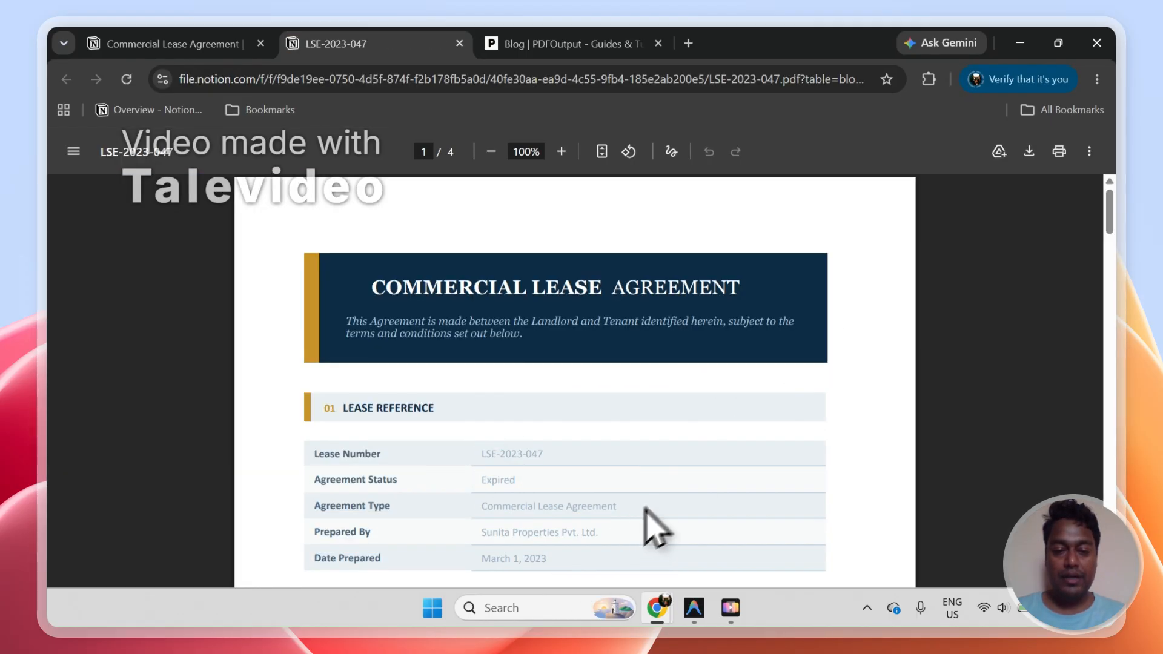
left_click_drag(1116, 217, 1109, 195)
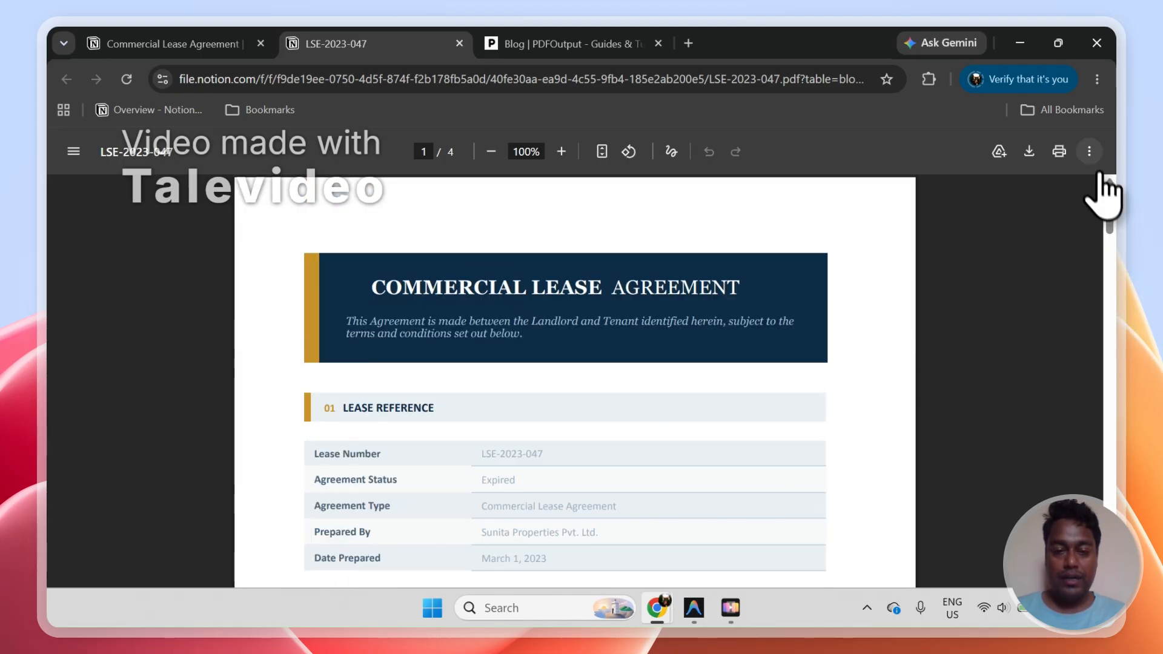
Open LSE-2024-001.pdf from the Residential Lease Agreement record's PDFFiles cell and examine its parties, lease dates and payment details.
left_click(225, 45)
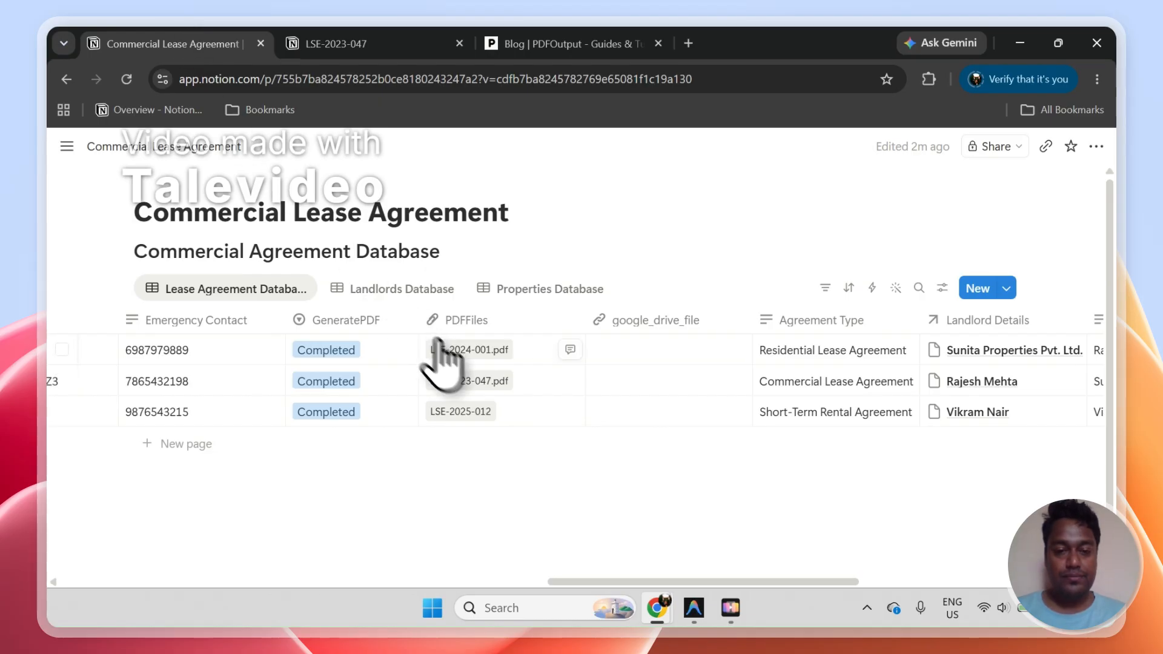
left_click(471, 353)
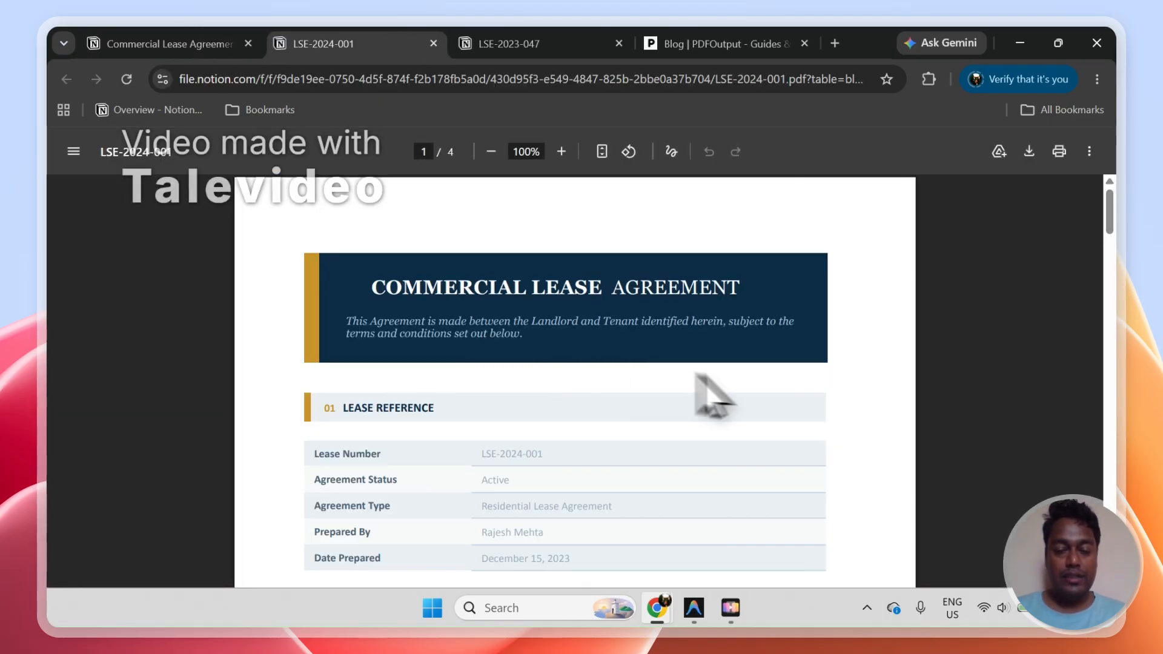
scroll(740, 399, "down", 10)
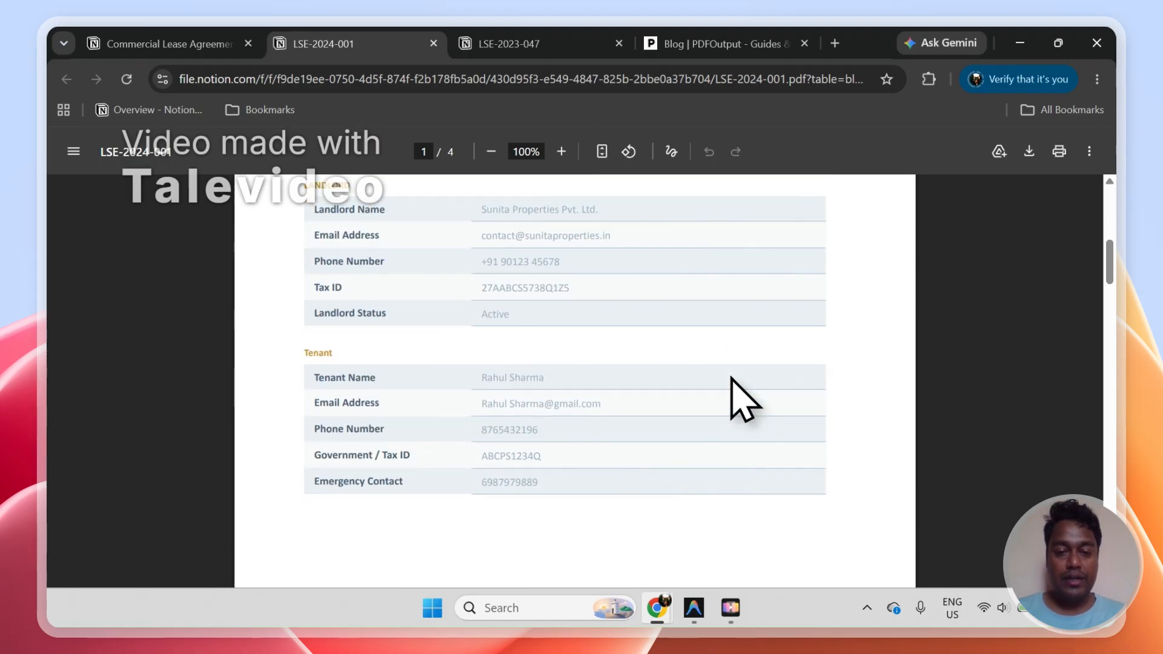
scroll(740, 400, "down", 9)
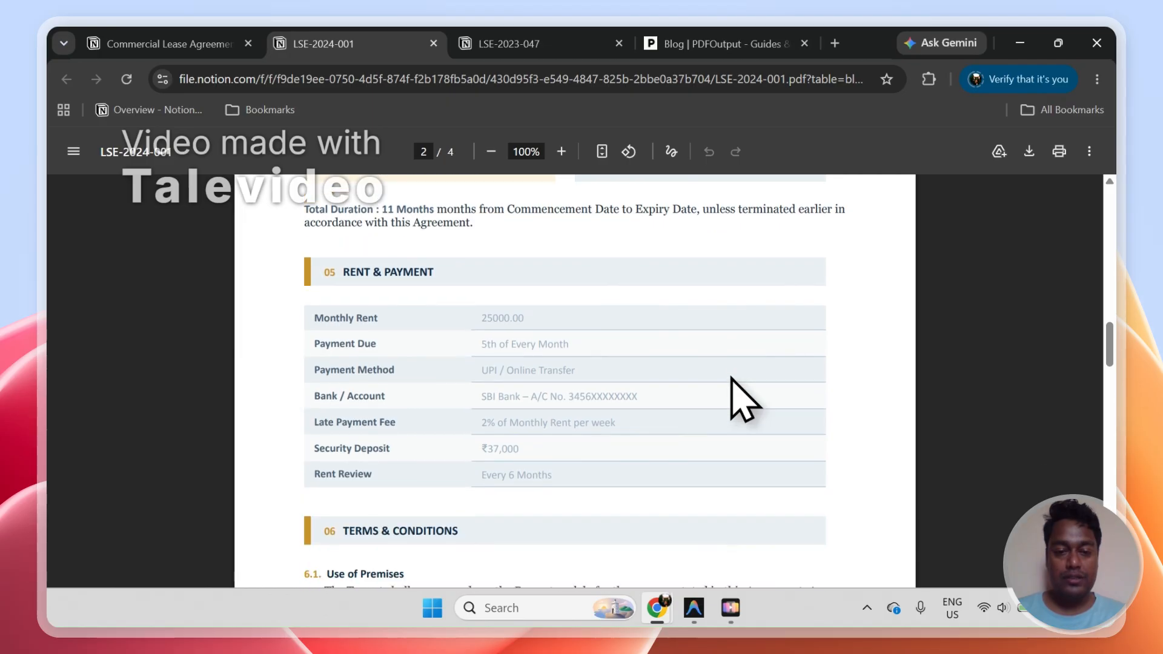
scroll(740, 400, "down", 1)
scroll(741, 400, "up", 10)
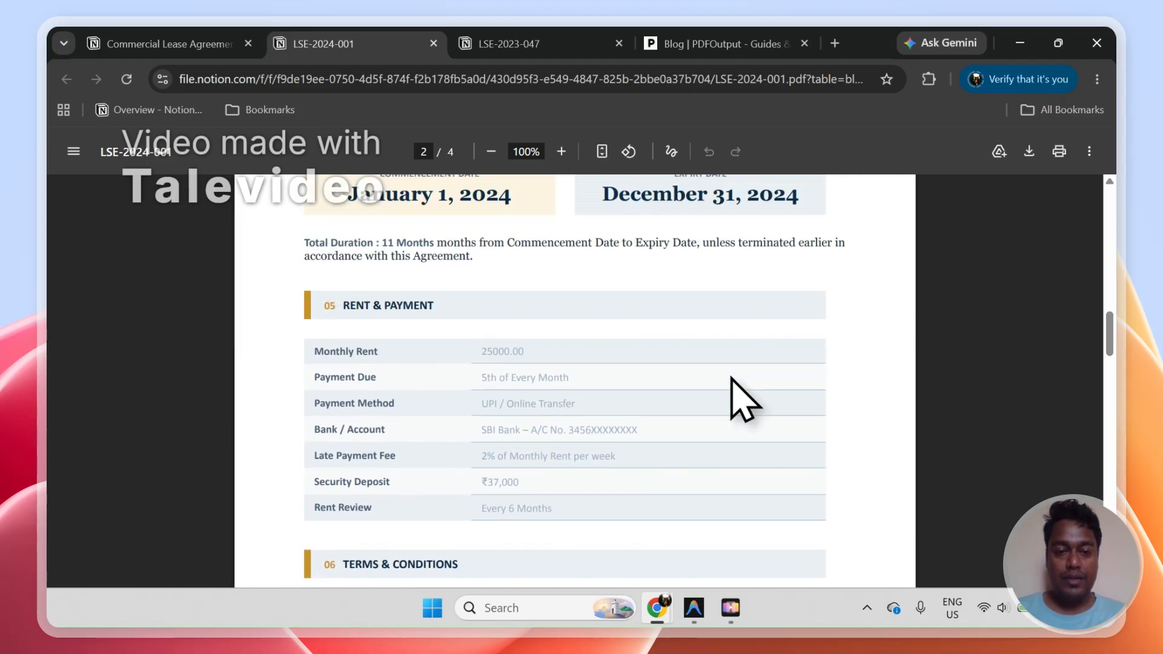
scroll(741, 400, "up", 5)
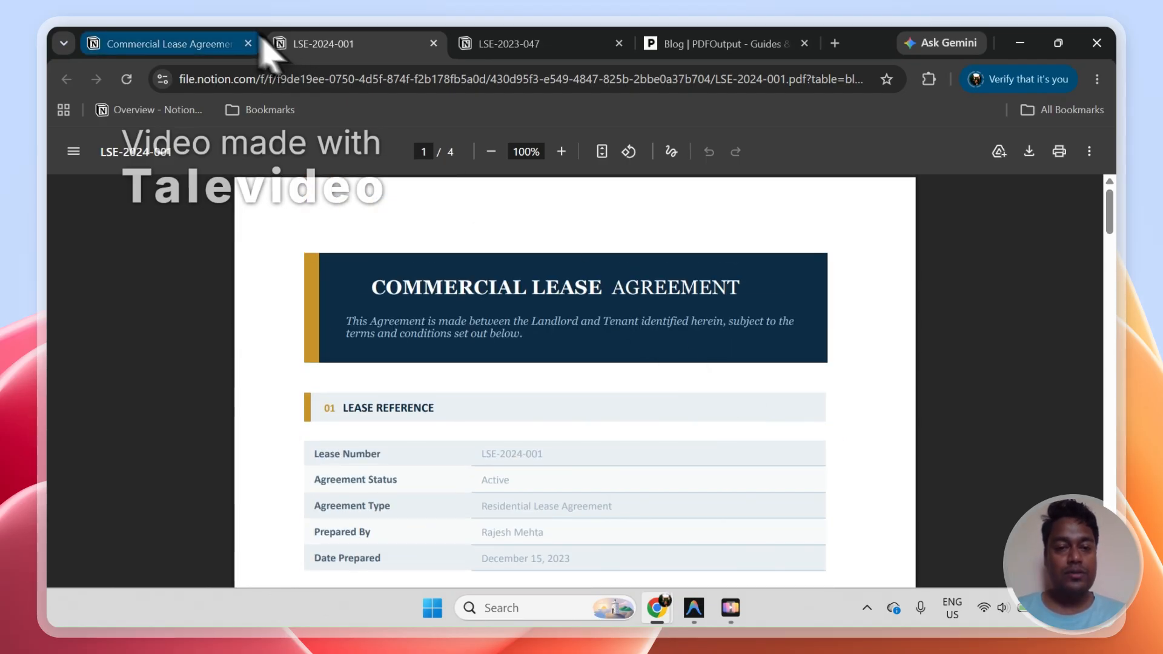
Compare the LSE-2023-047 and LSE-2024-001 PDFs with the Notion database, then switch to PDFOutput's templates page.
left_click(164, 45)
left_click(511, 44)
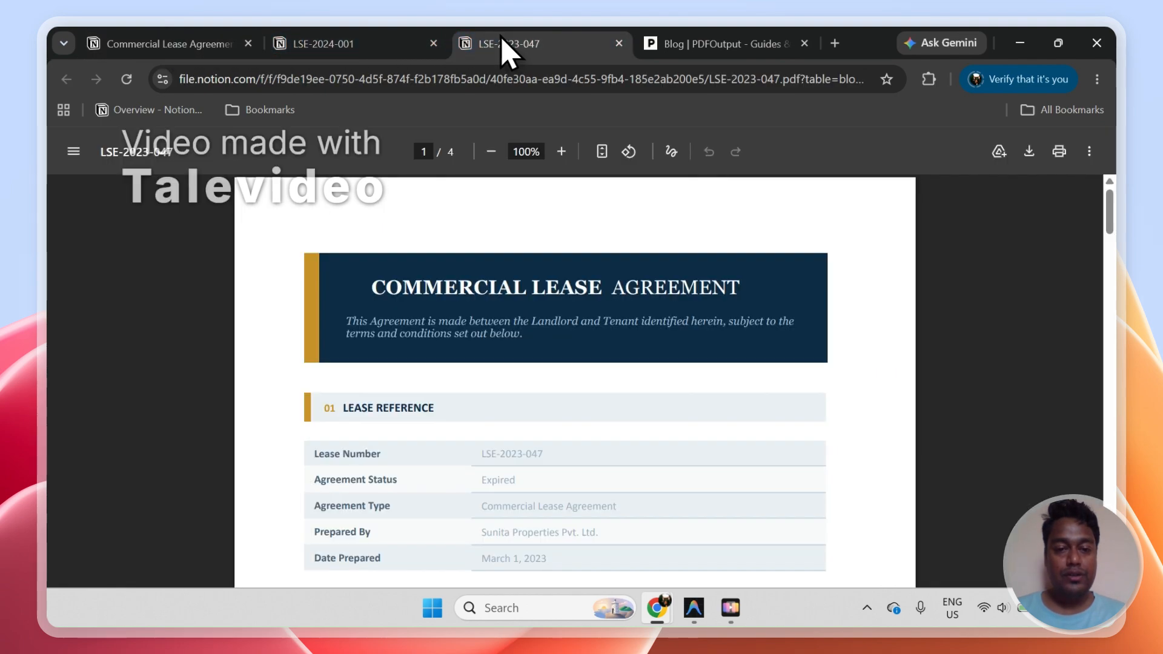
left_click(418, 46)
left_click(516, 46)
left_click(386, 45)
left_click(153, 44)
left_click_drag(436, 437, 178, 36)
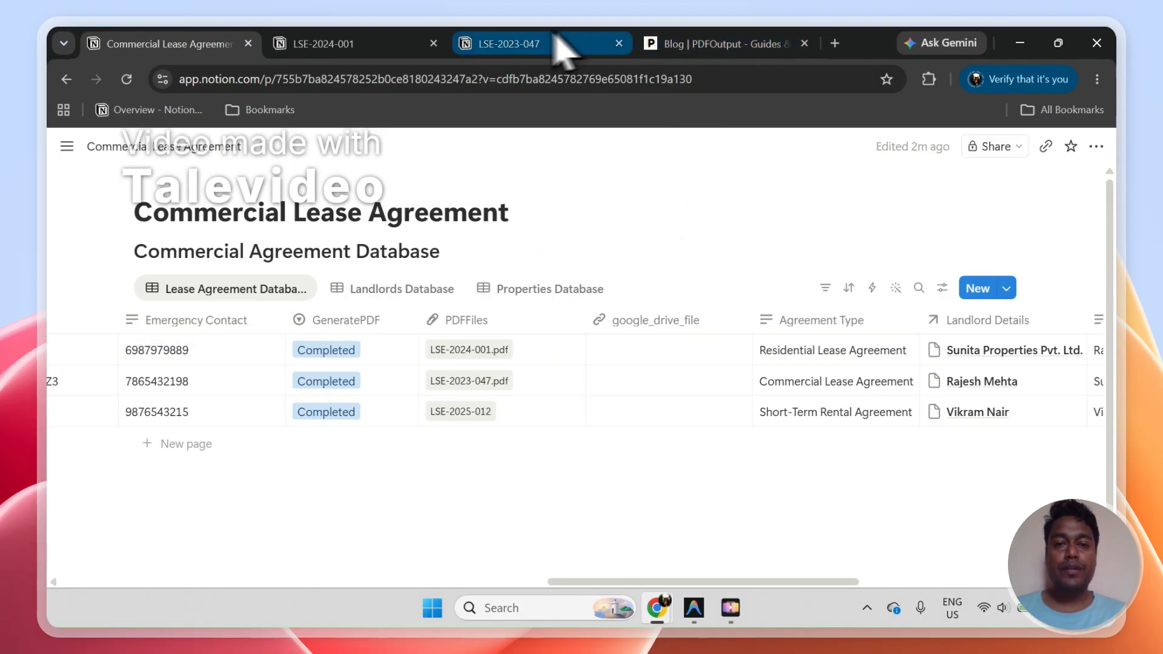
left_click(697, 43)
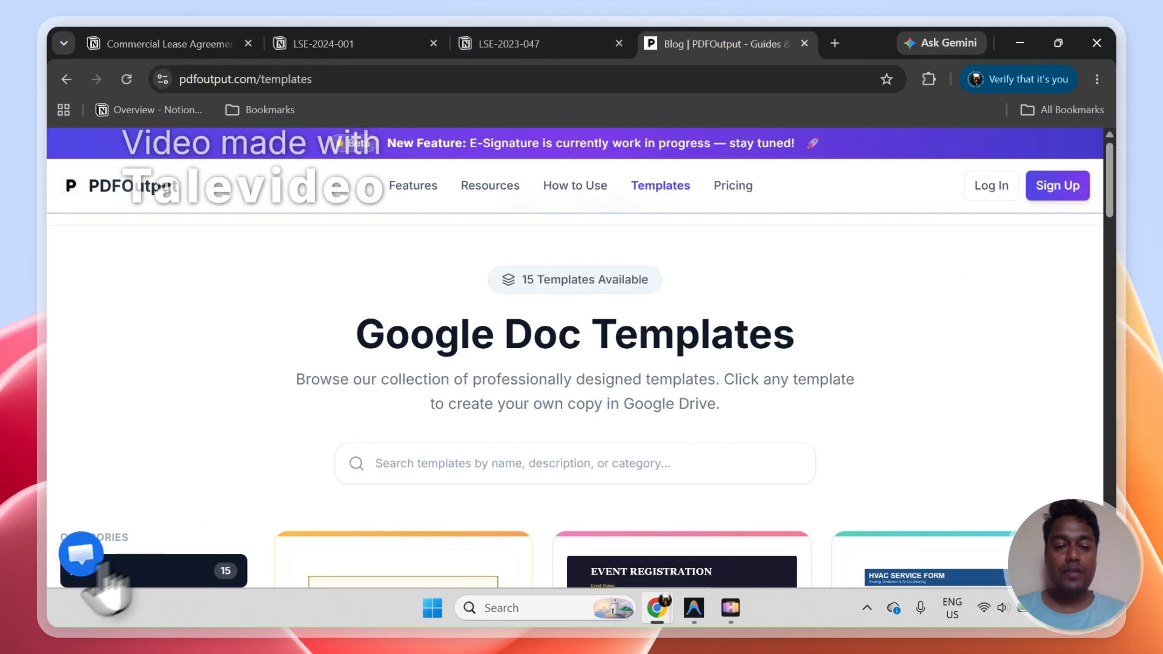